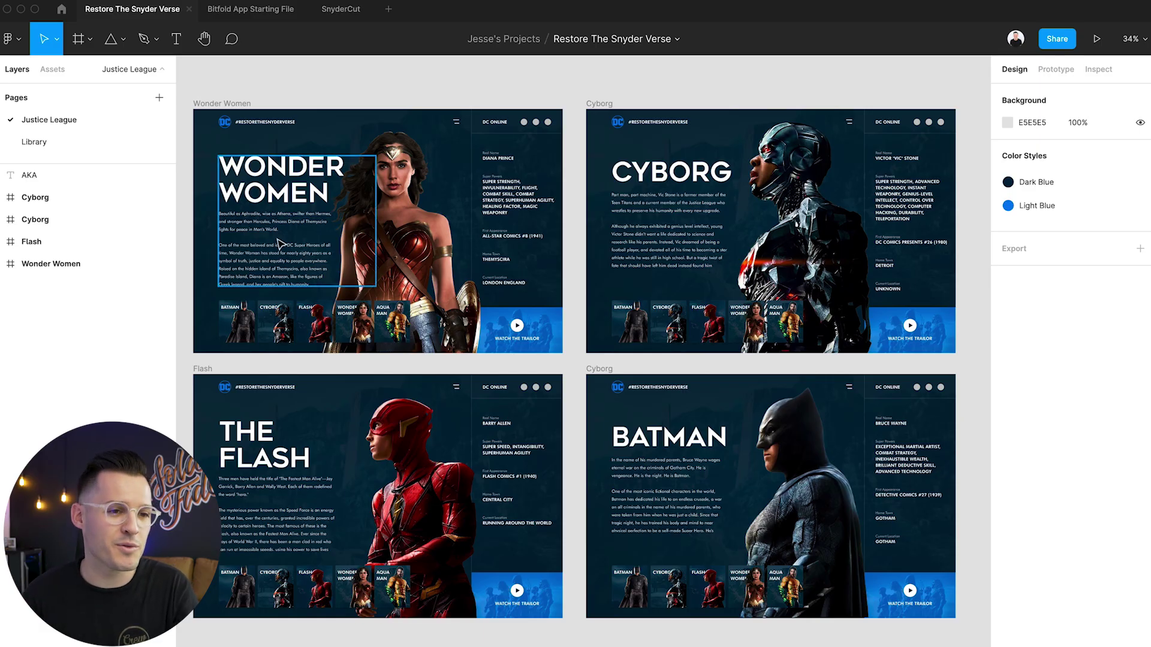
# Pan and zoom across the Cyborg, Batman and Flash character frames
pyautogui.scroll(5, 210, 117)
pyautogui.moveTo(688, 454); pyautogui.dragTo(668, 380)
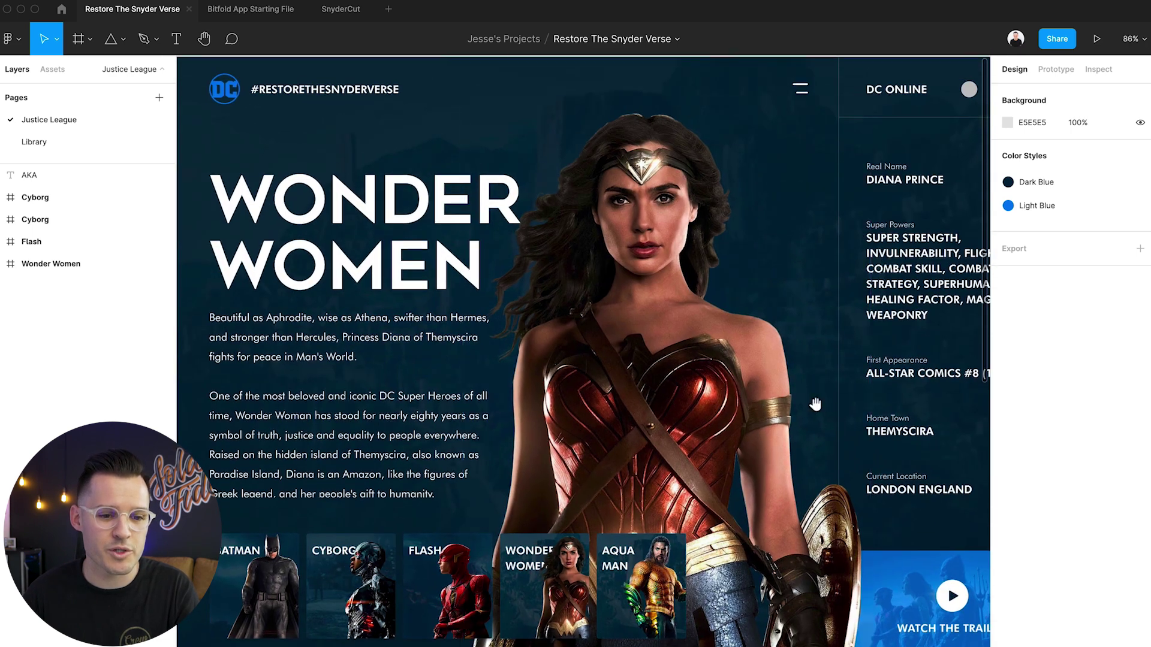
pyautogui.hscroll(15, 669, 380)
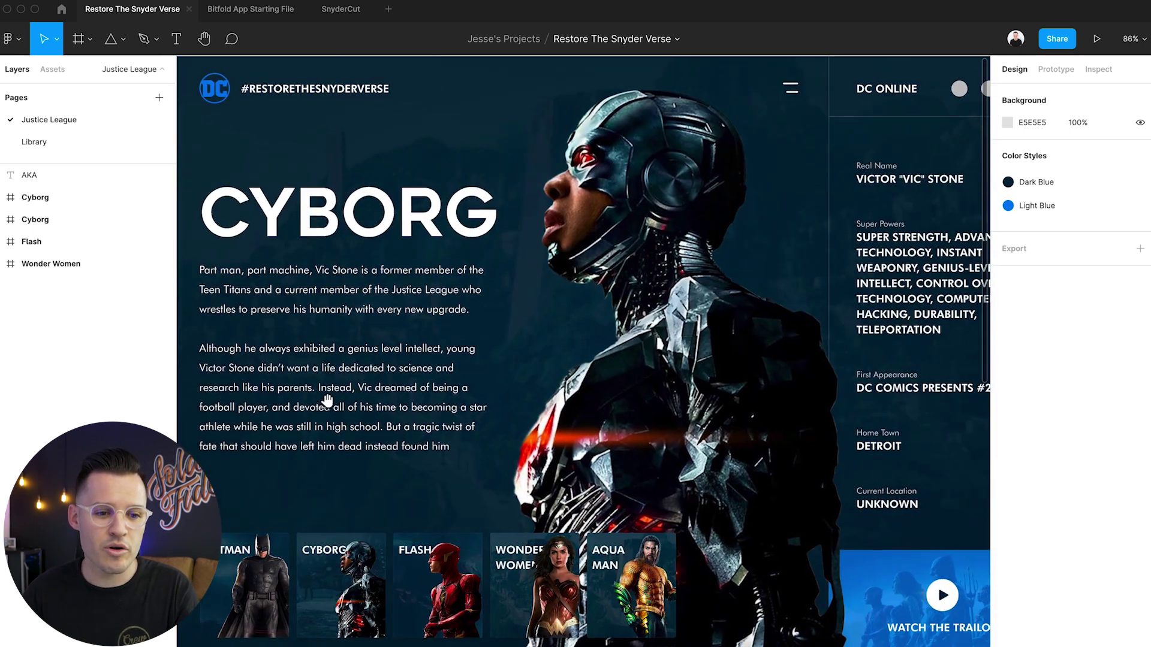
pyautogui.scroll(-15, 327, 402)
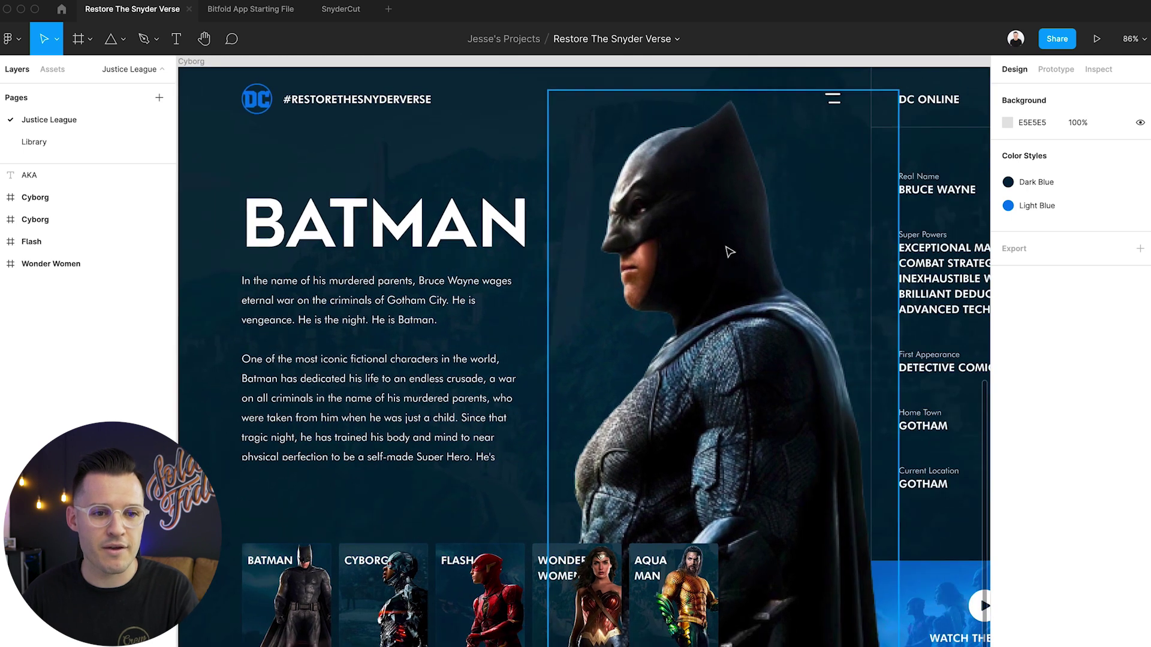
pyautogui.hscroll(-20, 685, 324)
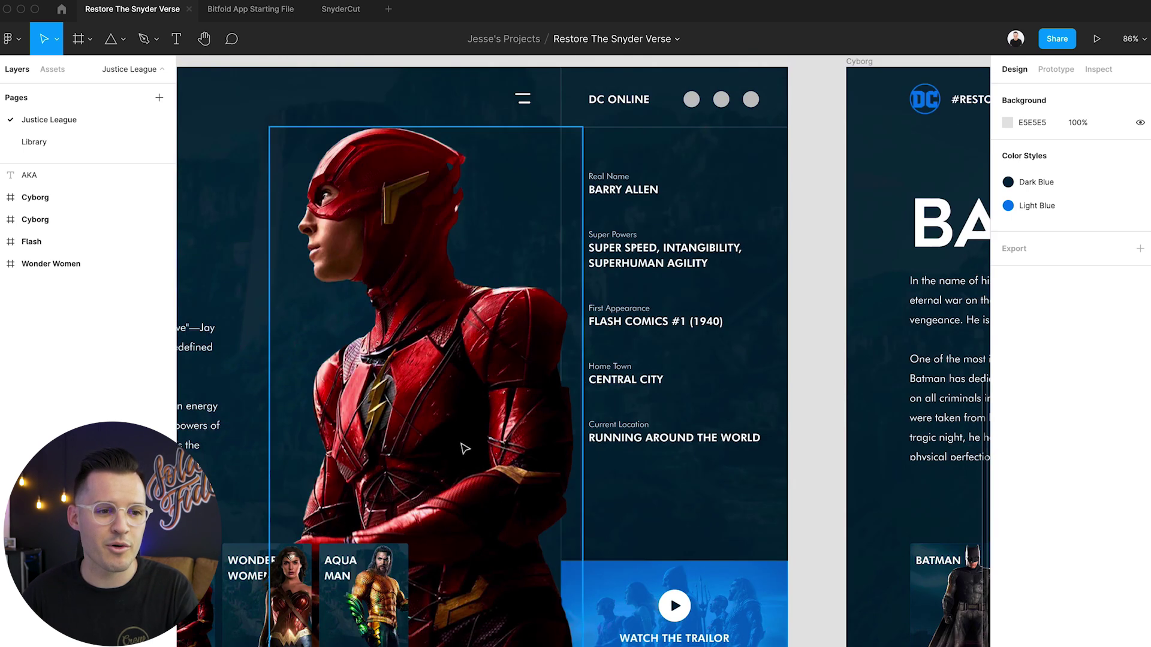
pyautogui.hscroll(2, 773, 436)
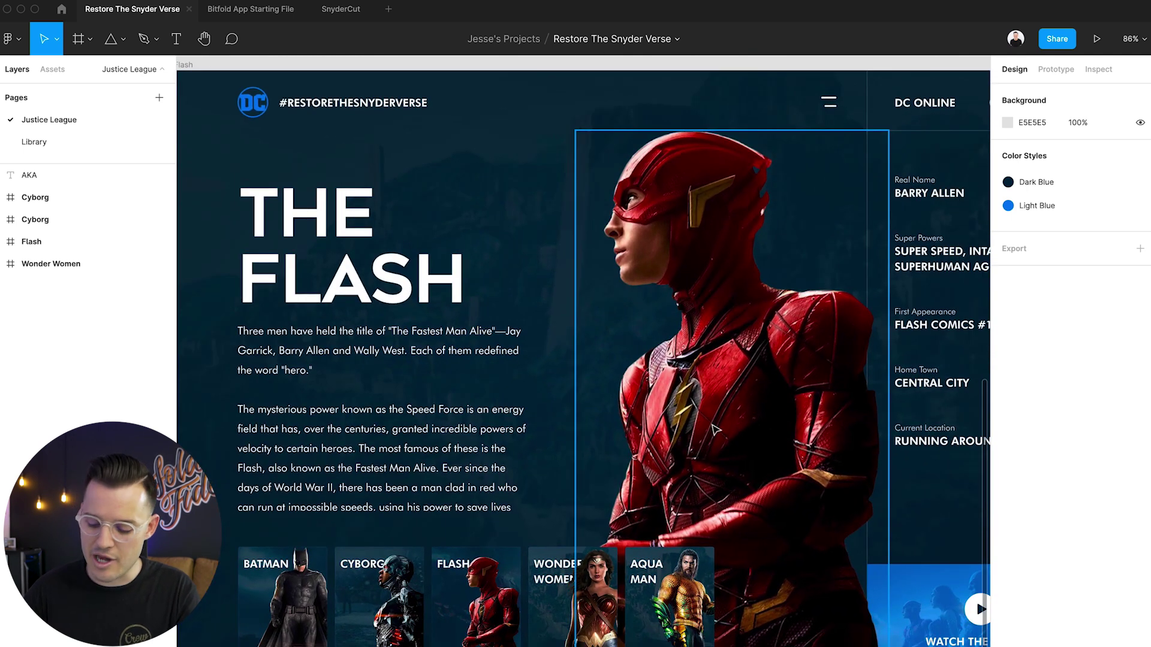
pyautogui.scroll(15, 662, 157)
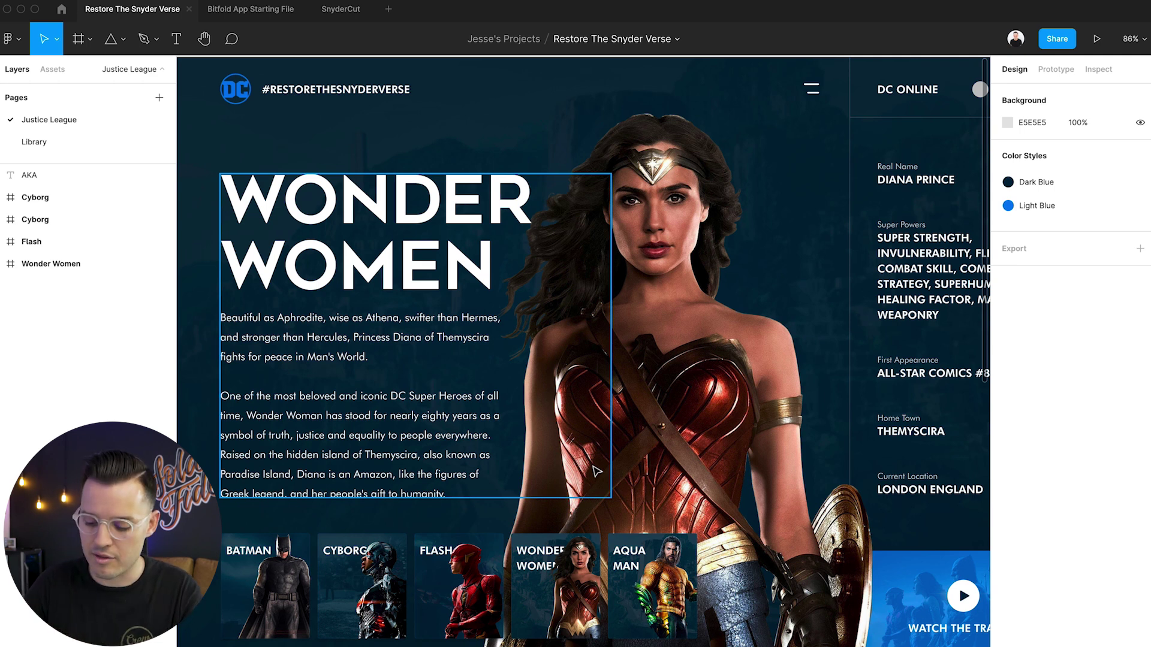
# Zoom to 100% on the Wonder Women heading and select its description text frame
pyautogui.hotkey('shift', '1')
pyautogui.hotkey('shift', '0')
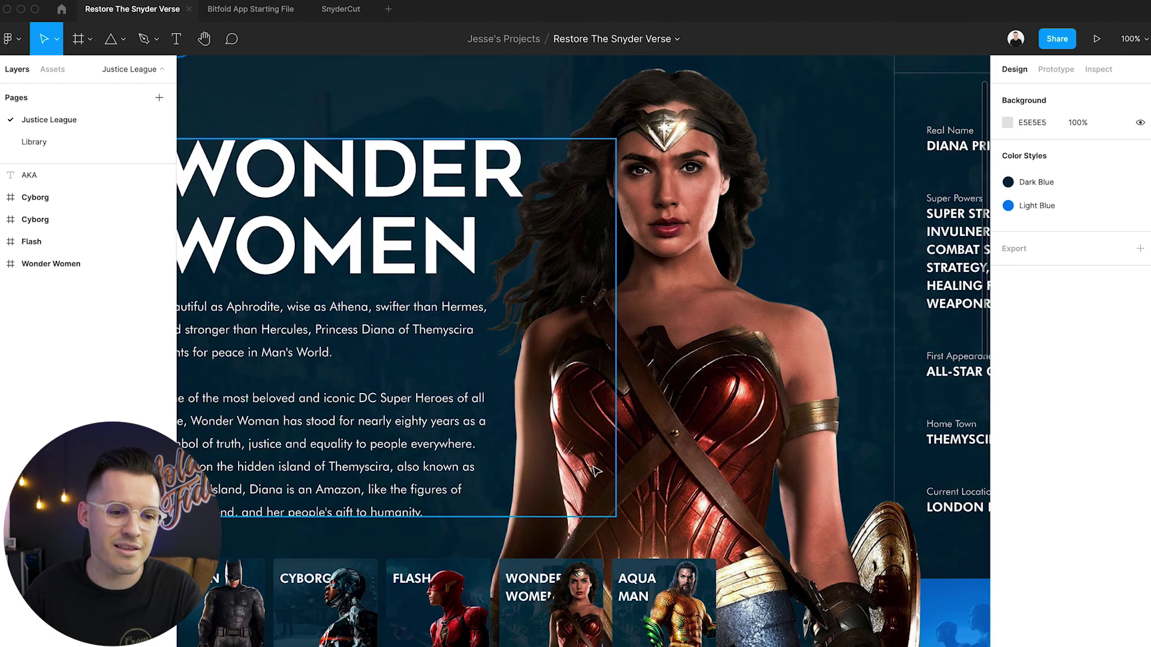
pyautogui.moveTo(677, 421); pyautogui.dragTo(883, 456)
pyautogui.scroll(-3, 883, 456)
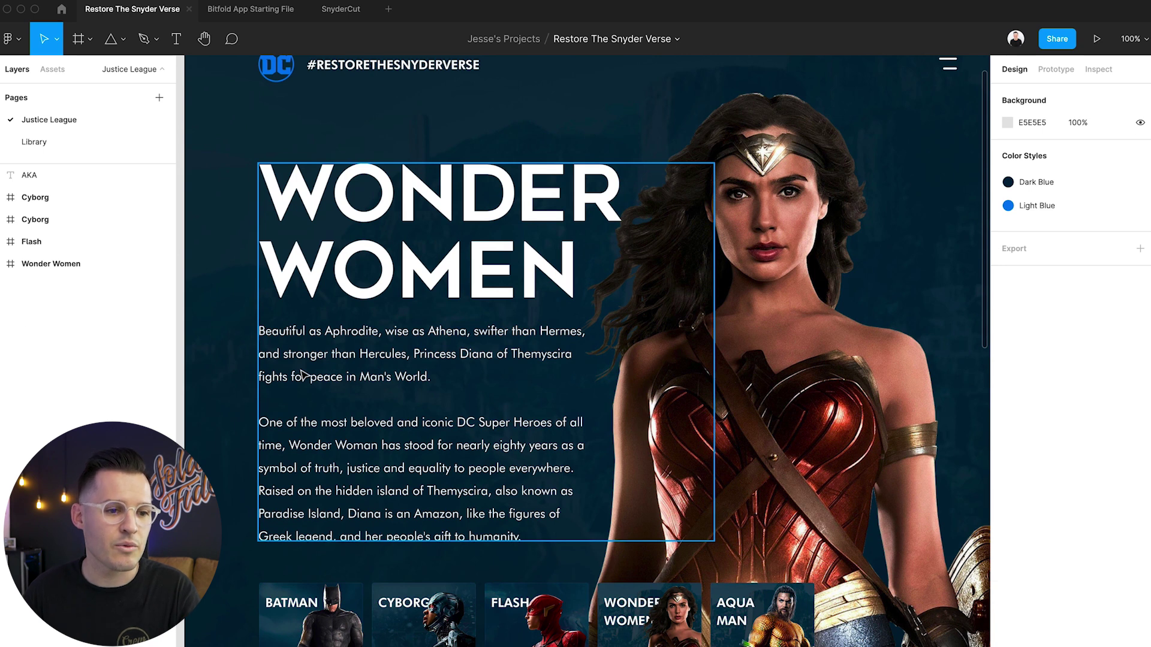
pyautogui.doubleClick(303, 375)
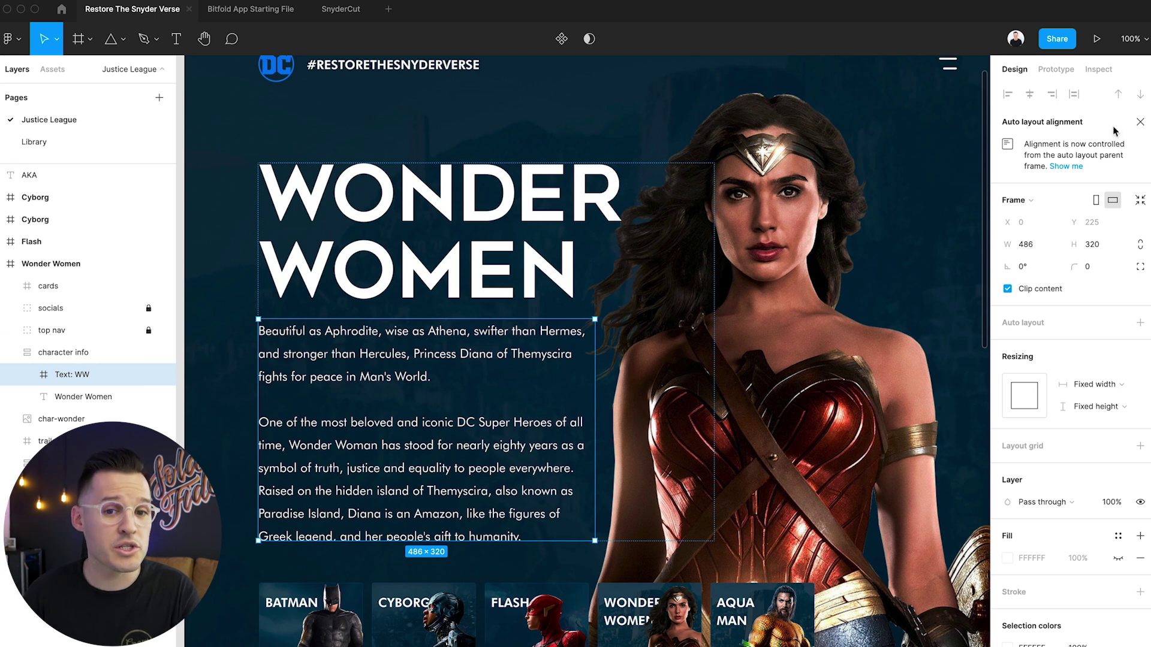
# Set the Text: WW frame's overflow behavior to Vertical scrolling
pyautogui.click(1057, 69)
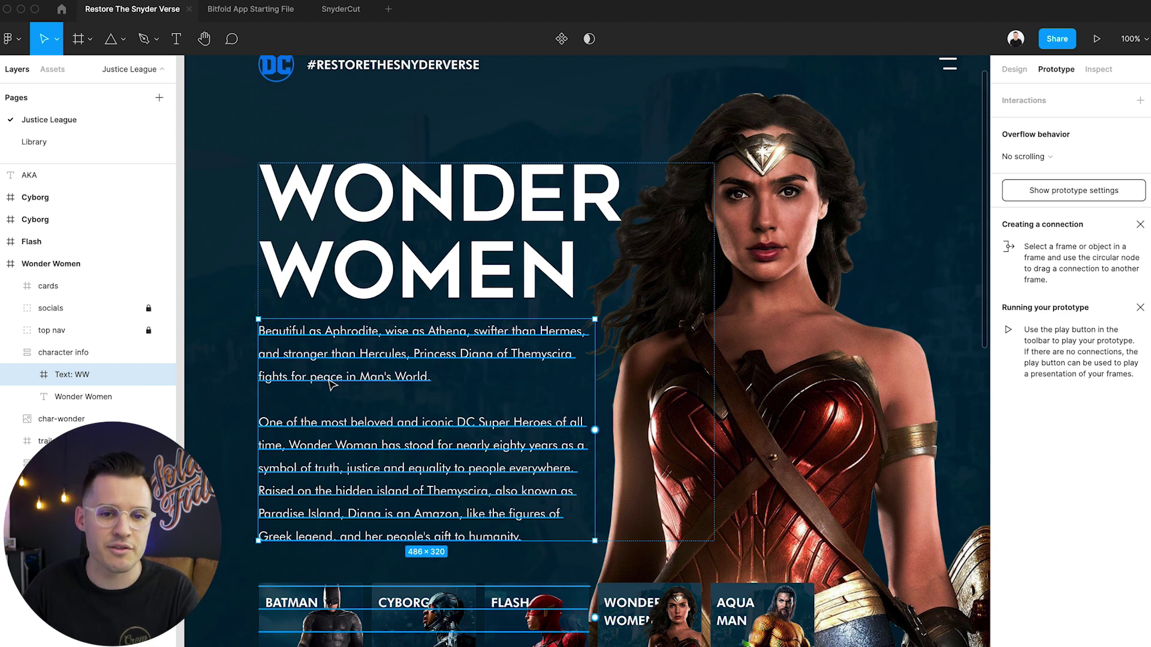
pyautogui.click(1042, 160)
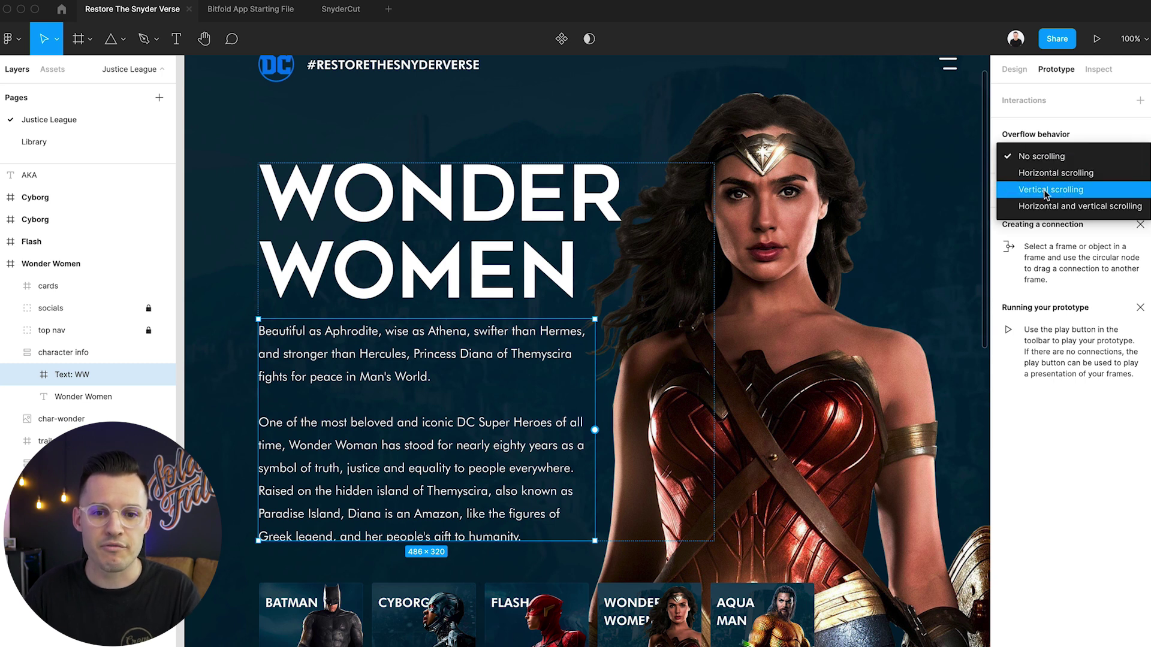
pyautogui.click(1044, 189)
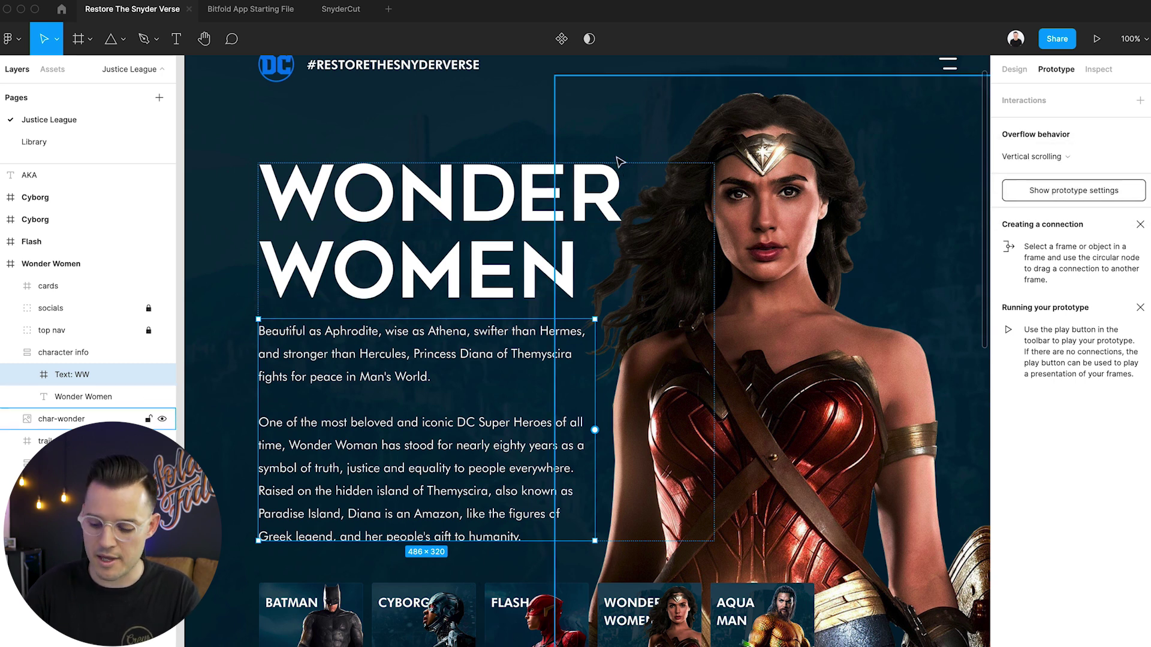
# Zoom out and select the whole Wonder Women frame
pyautogui.press('-')
pyautogui.moveTo(627, 154); pyautogui.dragTo(432, 117)
pyautogui.click(402, 159)
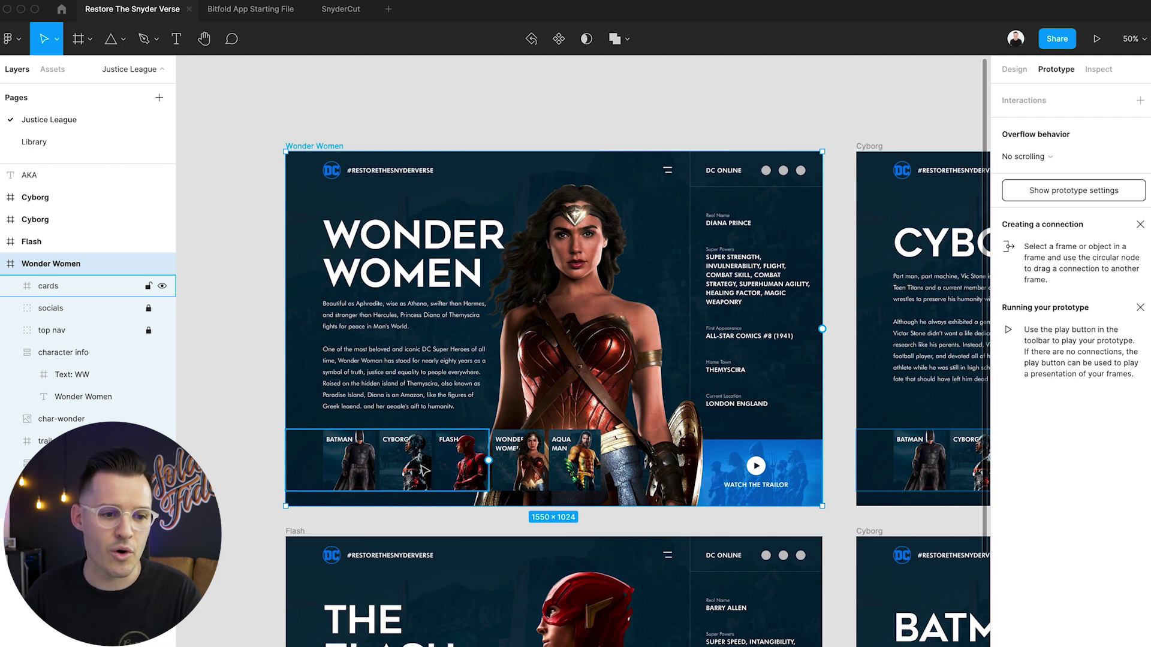
# Link the Batman card to navigate to the Cyborg frame on click
pyautogui.click(370, 464)
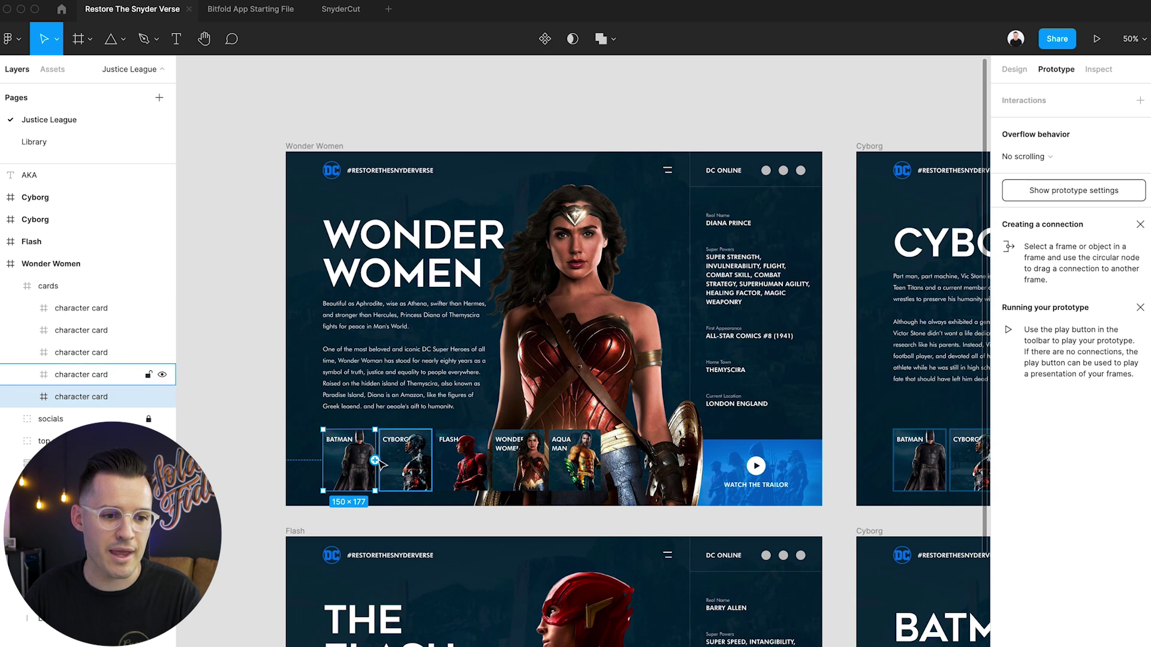
pyautogui.moveTo(375, 460); pyautogui.dragTo(869, 467)
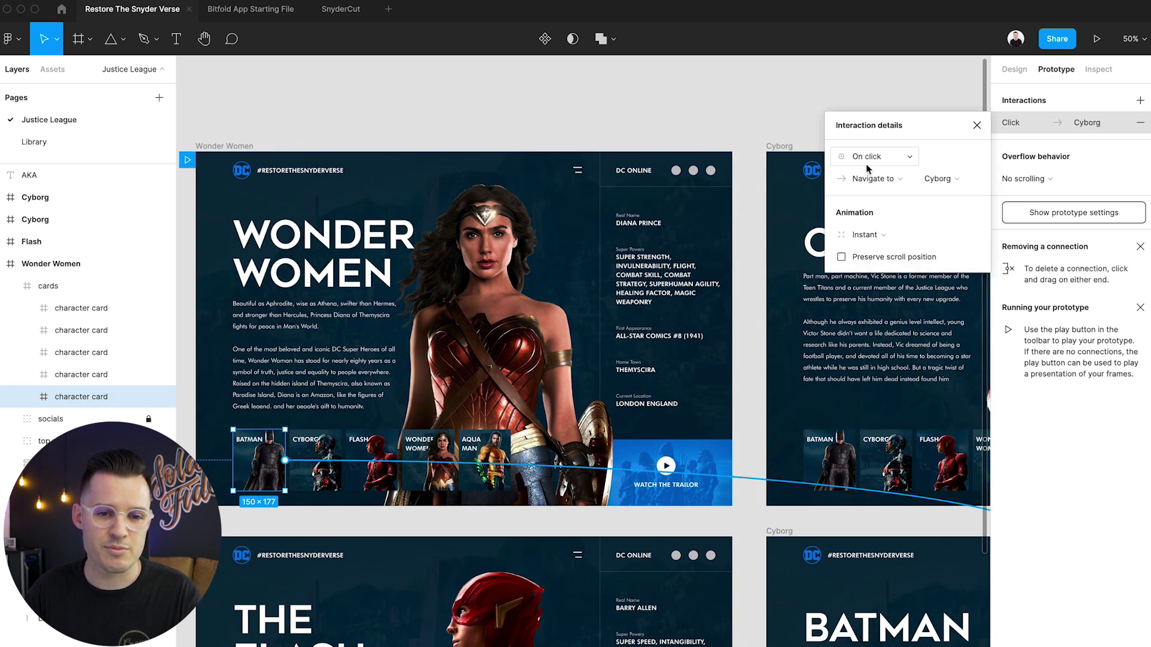
pyautogui.click(977, 126)
# Select the Wonder Women frame and present it as a prototype
pyautogui.click(599, 102)
pyautogui.hscroll(-3, 560, 114)
pyautogui.click(278, 154)
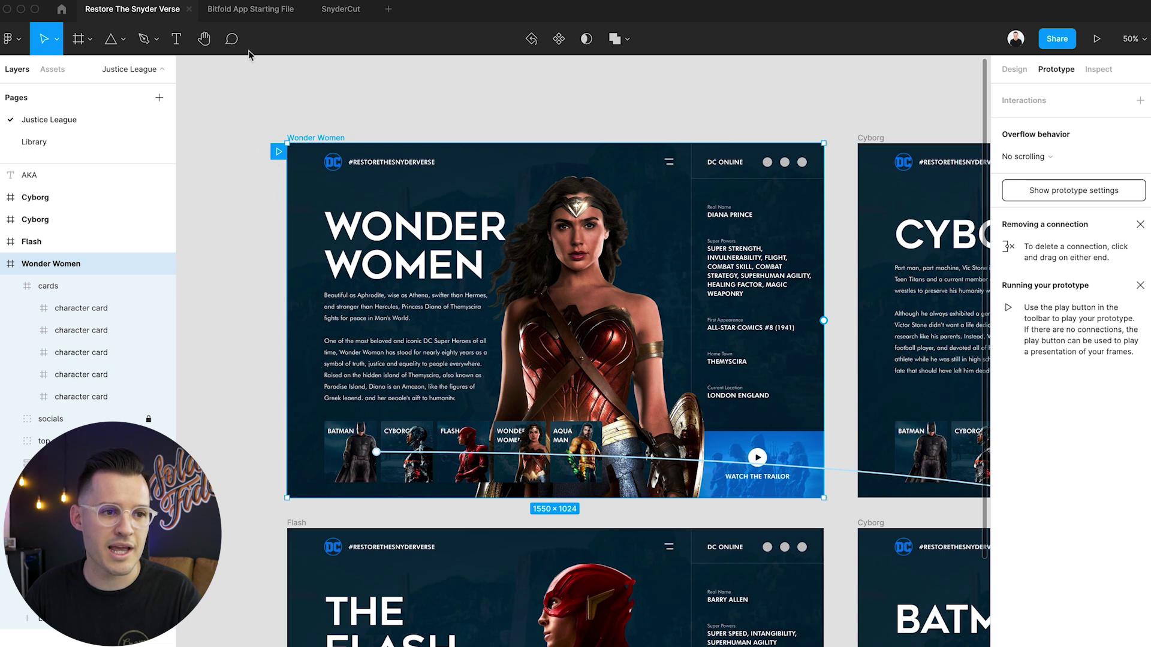
pyautogui.click(1097, 39)
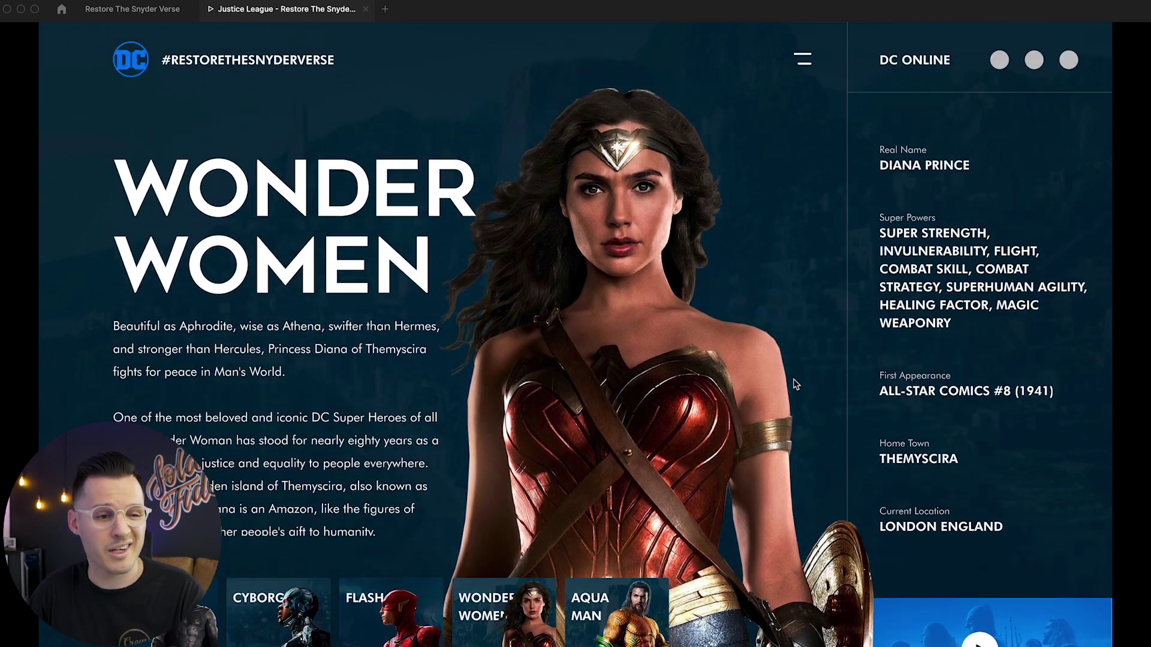
# Scroll the Wonder Women bio up and down in the prototype, then return to the editor
pyautogui.scroll(-5, 258, 409)
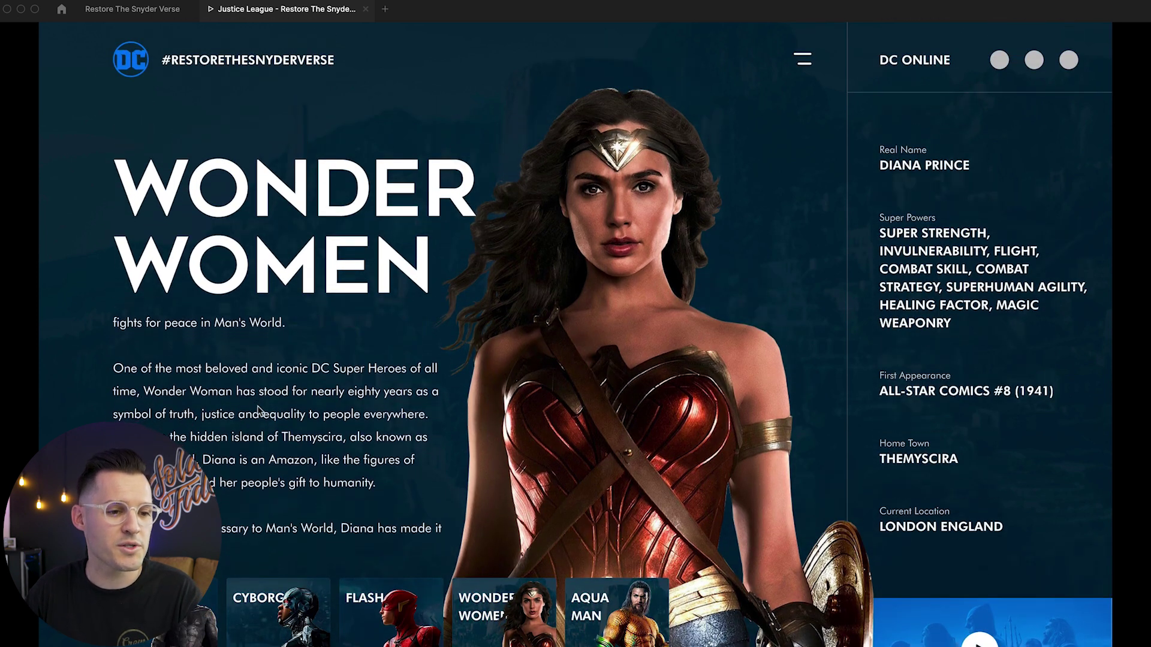
pyautogui.scroll(5, 260, 410)
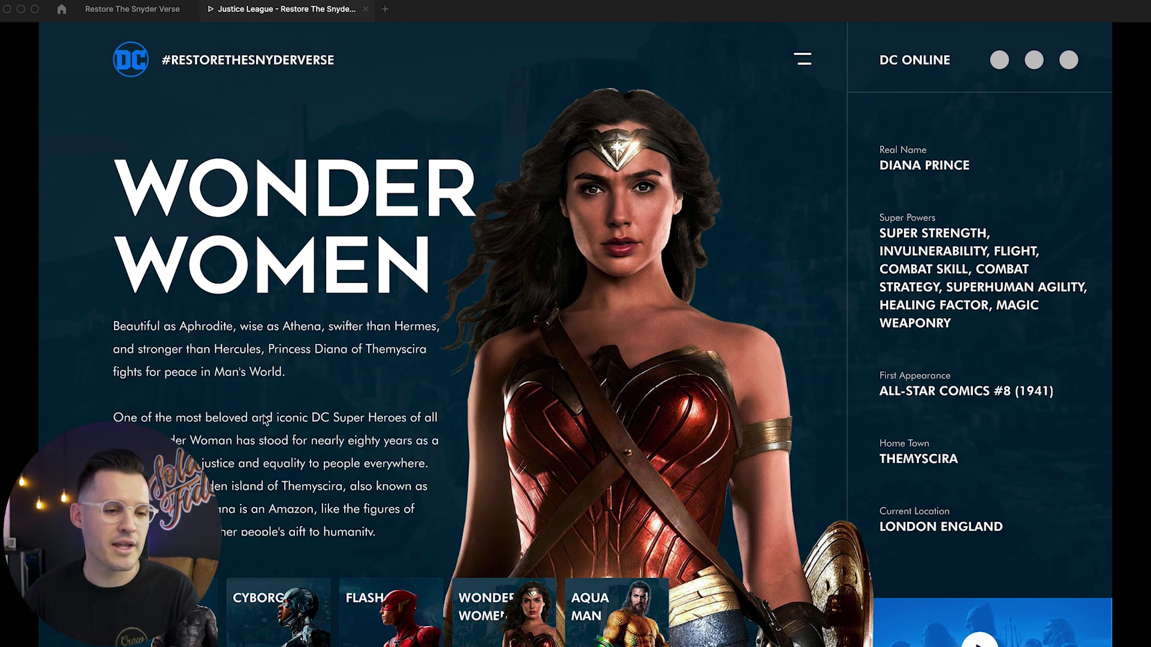
pyautogui.scroll(-2, 268, 478)
pyautogui.scroll(2, 276, 491)
pyautogui.scroll(-2, 285, 515)
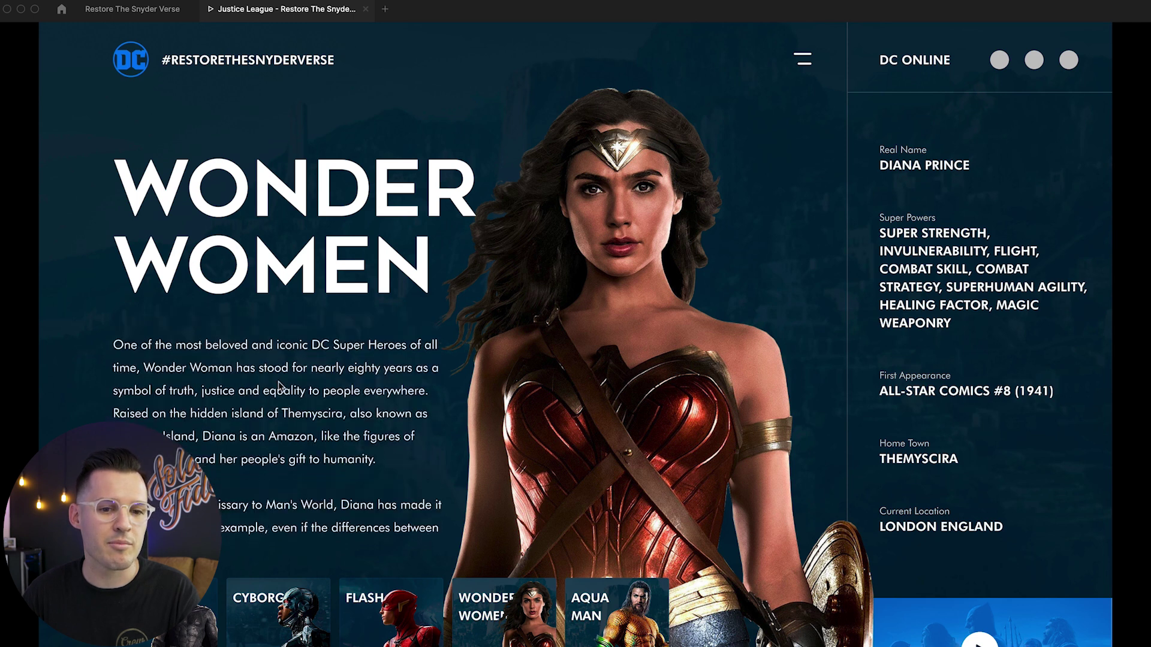
pyautogui.scroll(2, 295, 539)
pyautogui.scroll(-3, 294, 528)
pyautogui.scroll(3, 291, 498)
pyautogui.scroll(-1, 289, 470)
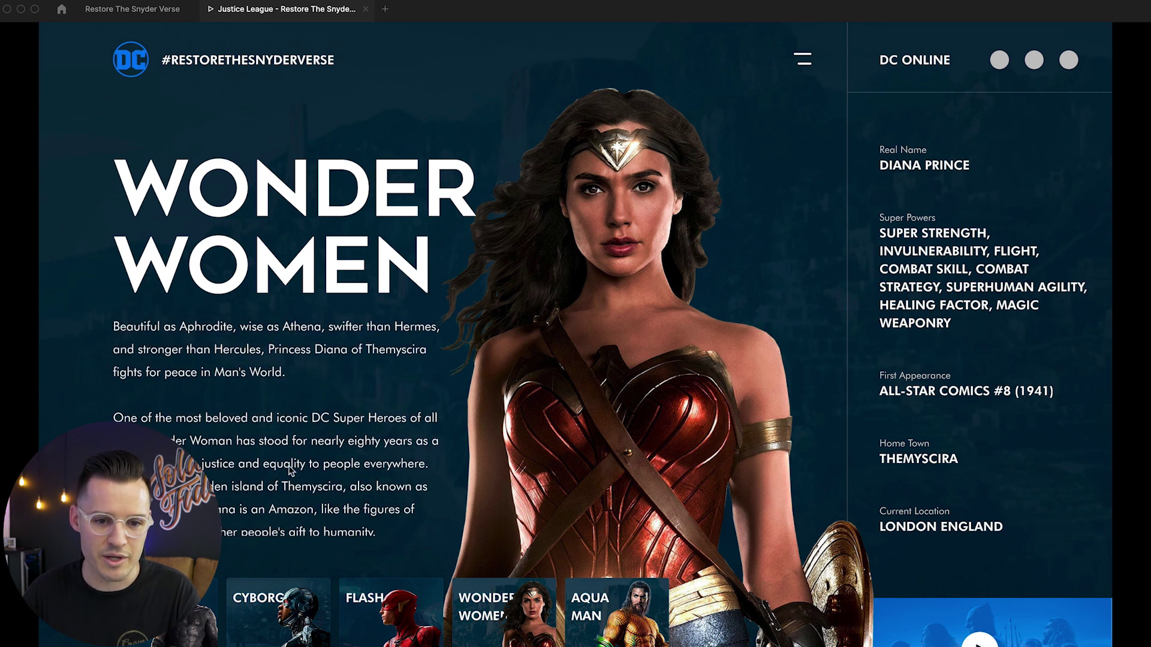
pyautogui.click(137, 9)
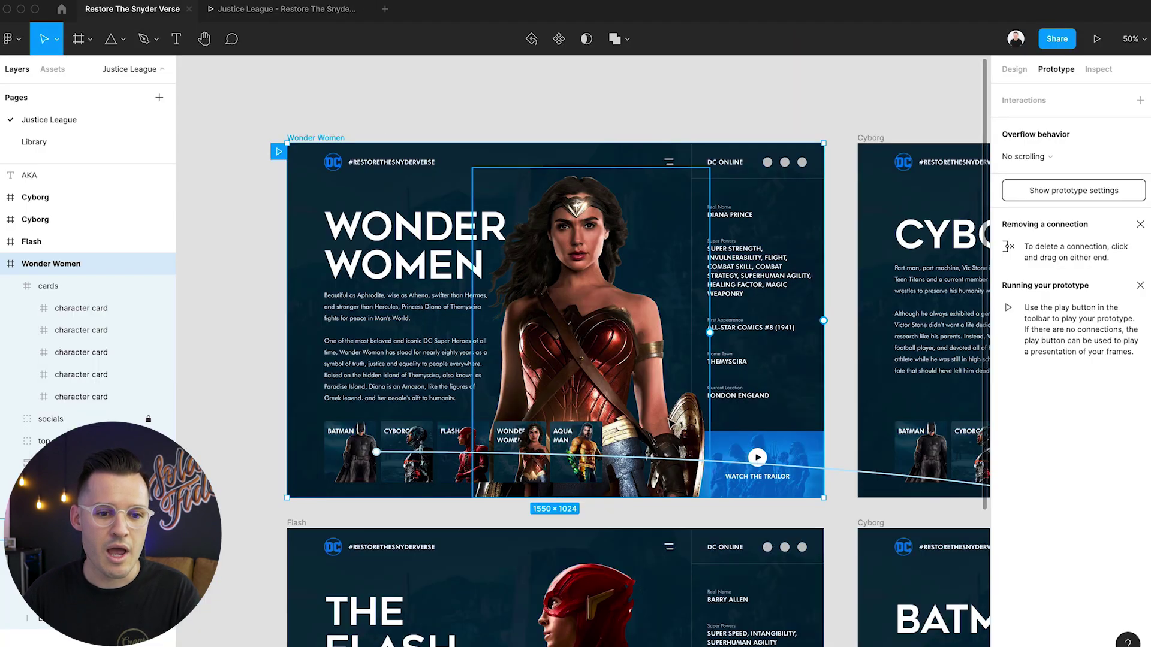
# Turn the Watch the Trailor box into the 'trailor' component
pyautogui.scroll(10, 759, 437)
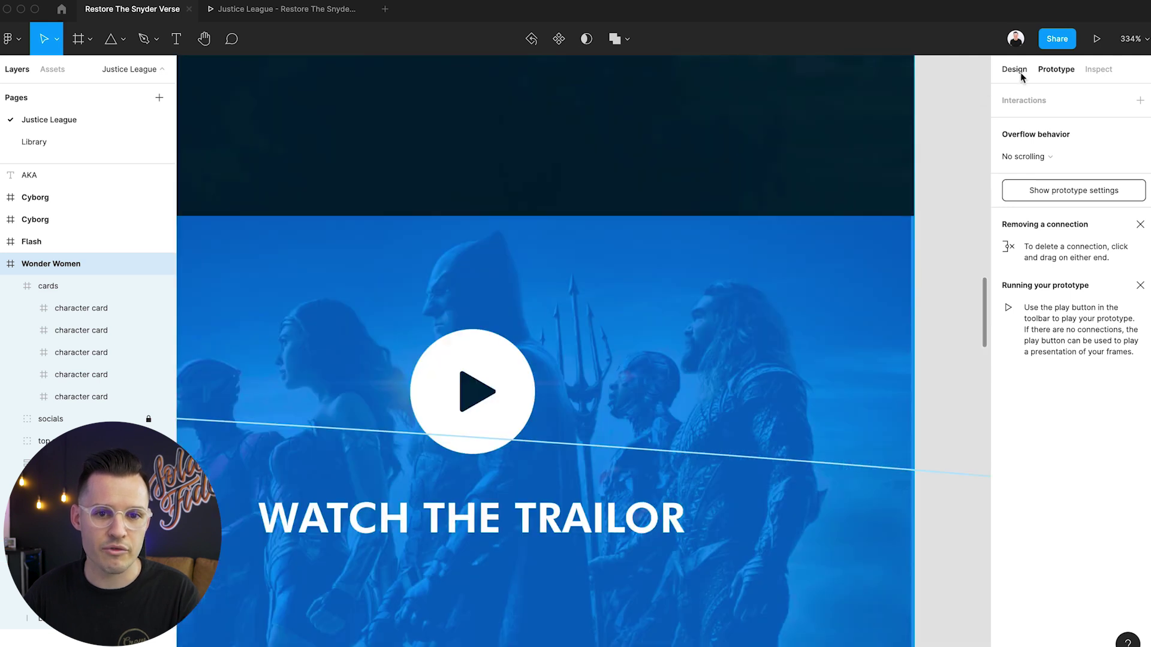
pyautogui.hotkey('alt', '8')
pyautogui.scroll(-3, 737, 336)
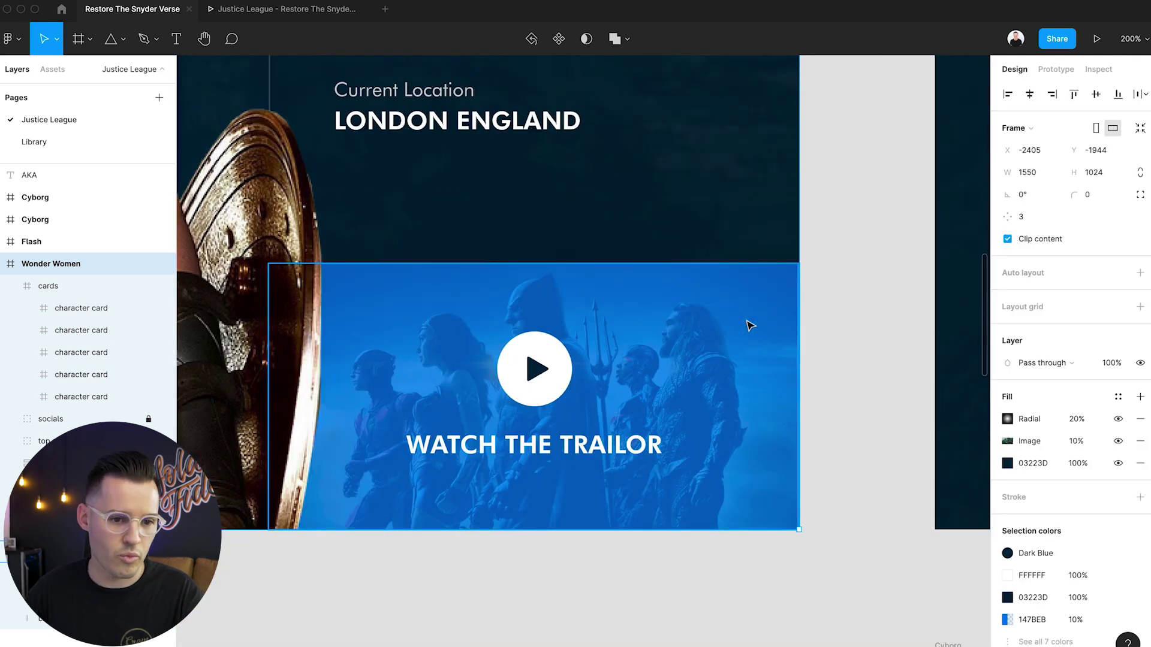
pyautogui.hscroll(-3, 750, 326)
pyautogui.click(660, 356)
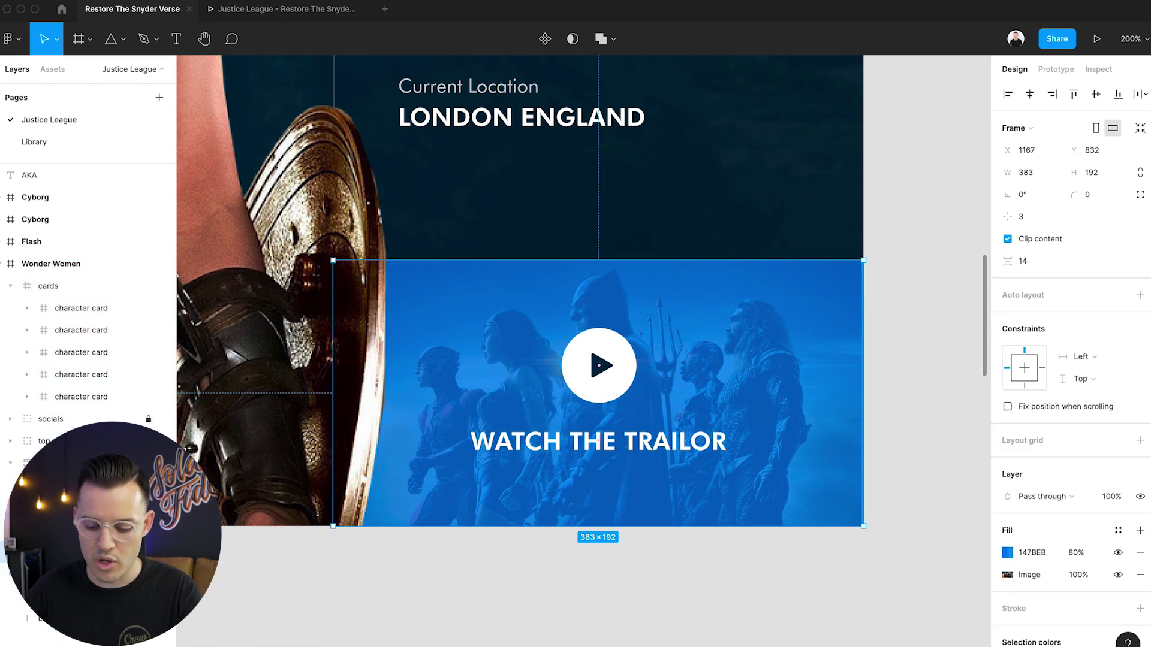
pyautogui.press('super+alt+k')
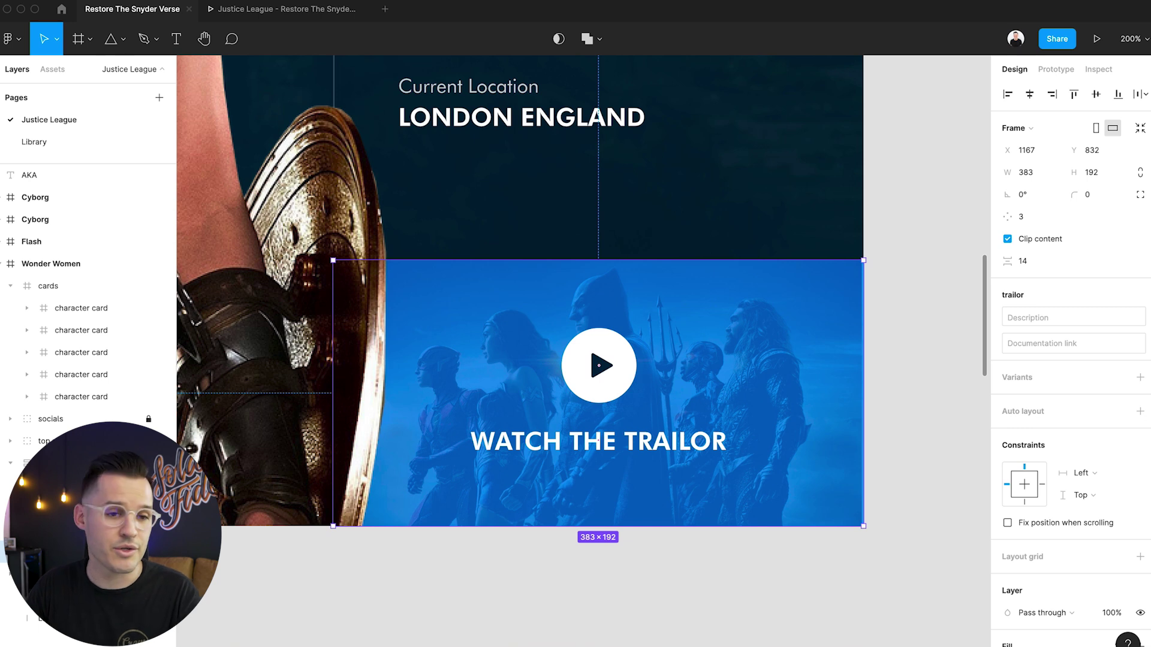
# Move the trailor component onto empty canvas and zoom in close on it
pyautogui.scroll(-5, 577, 355)
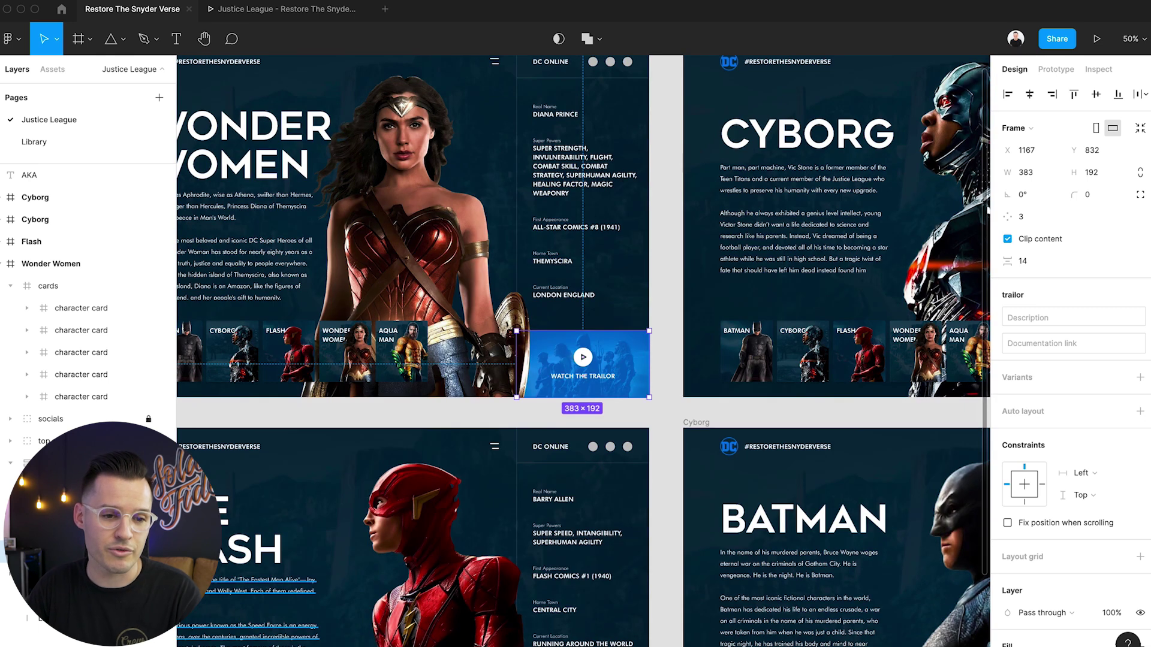
pyautogui.hscroll(-5, 328, 374)
pyautogui.scroll(2, 328, 375)
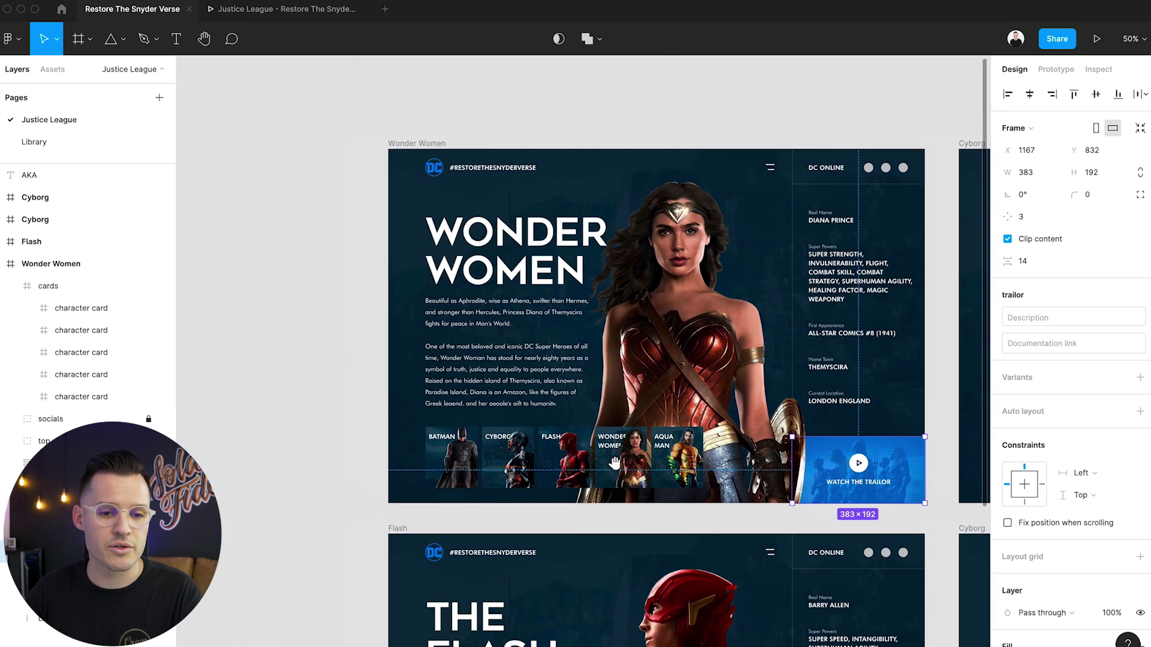
pyautogui.moveTo(876, 476)
pyautogui.mouseDown()
pyautogui.moveTo(295, 328)
pyautogui.moveTo(305, 194)
pyautogui.moveTo(818, 369)
pyautogui.moveTo(872, 472)
pyautogui.mouseUp()
pyautogui.hotkey('shift', '0')
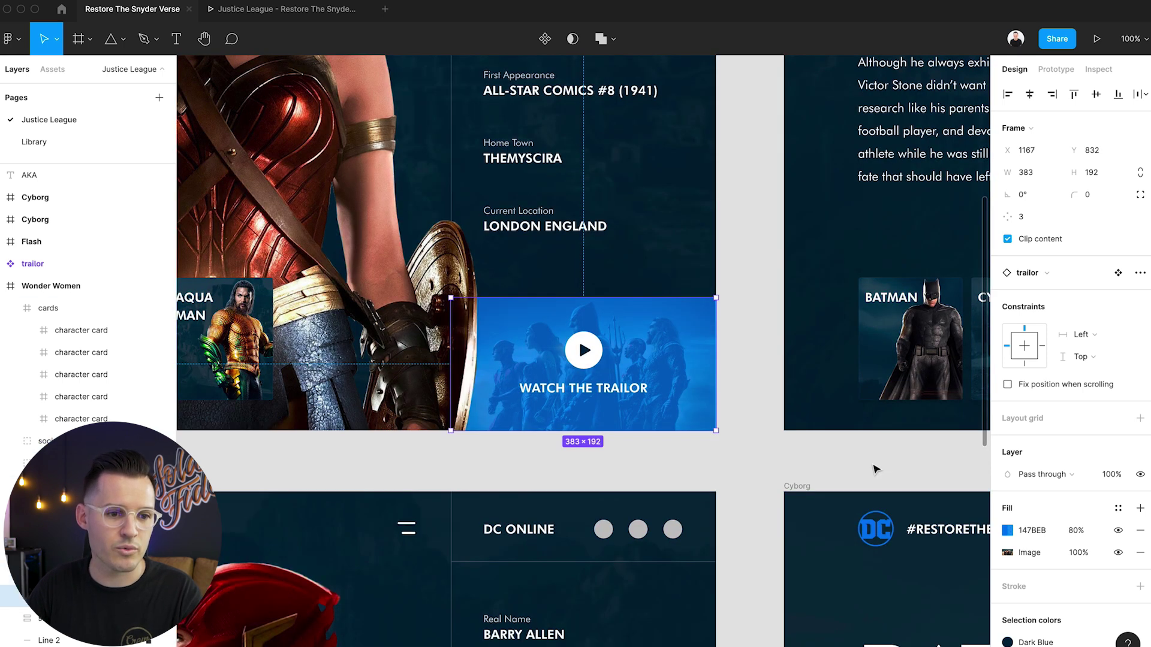
pyautogui.hotkey('shift', '1')
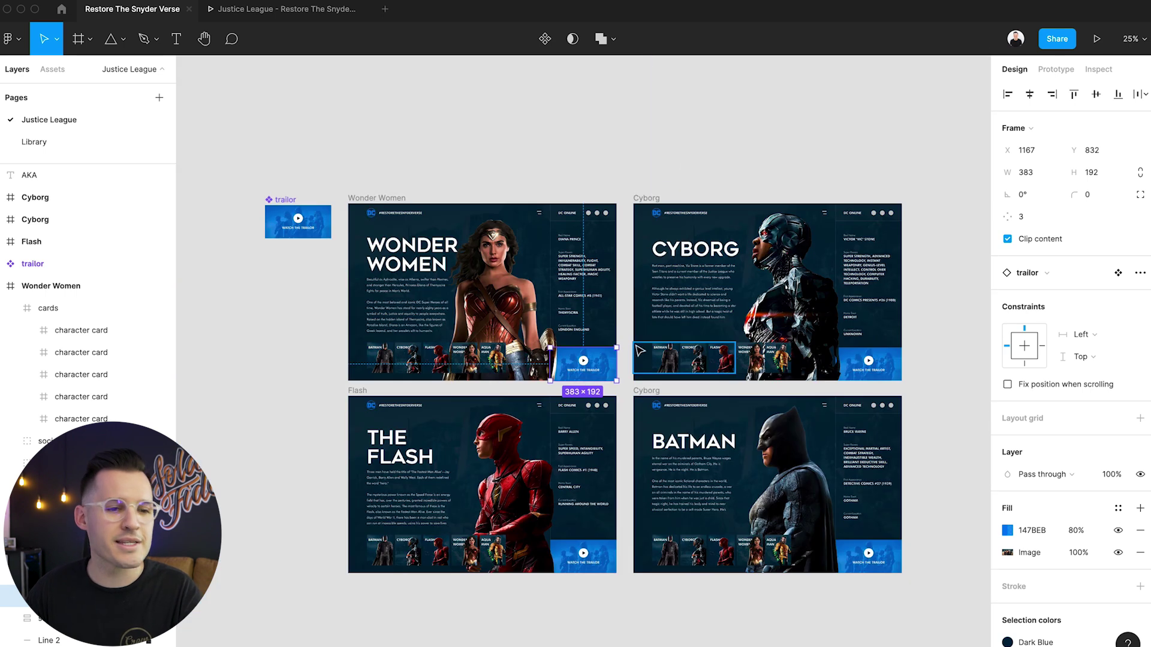
pyautogui.moveTo(237, 175); pyautogui.dragTo(373, 261)
pyautogui.hscroll(-5, 604, 439)
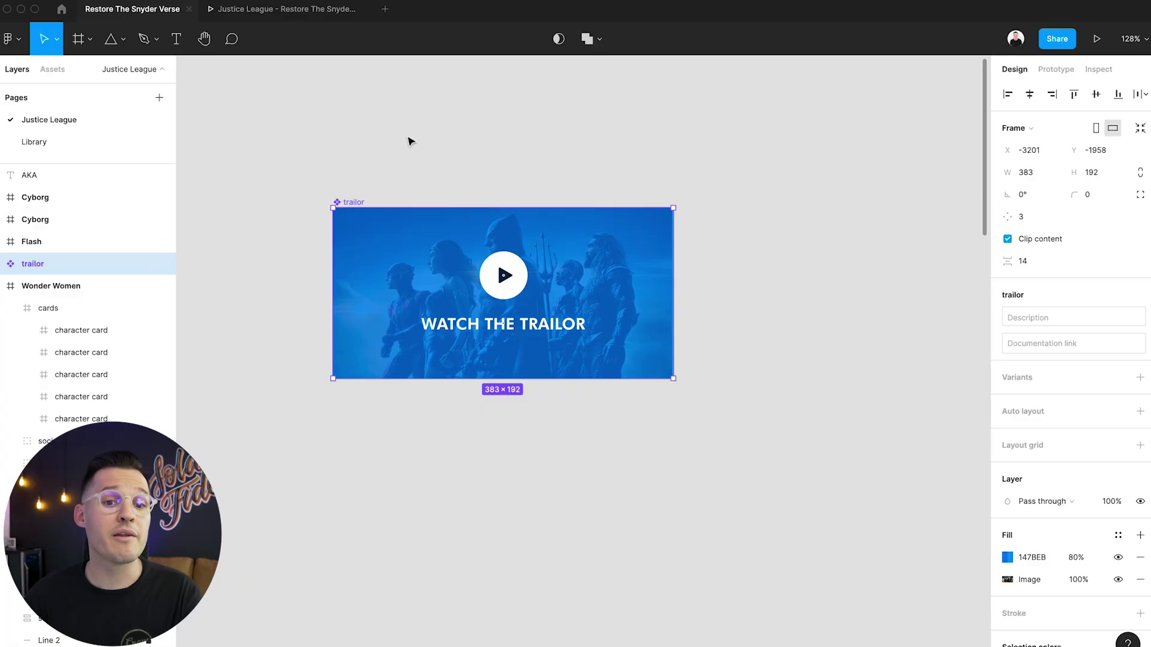
# Move the trailor component and add a second variant below Default
pyautogui.moveTo(354, 203); pyautogui.dragTo(346, 171)
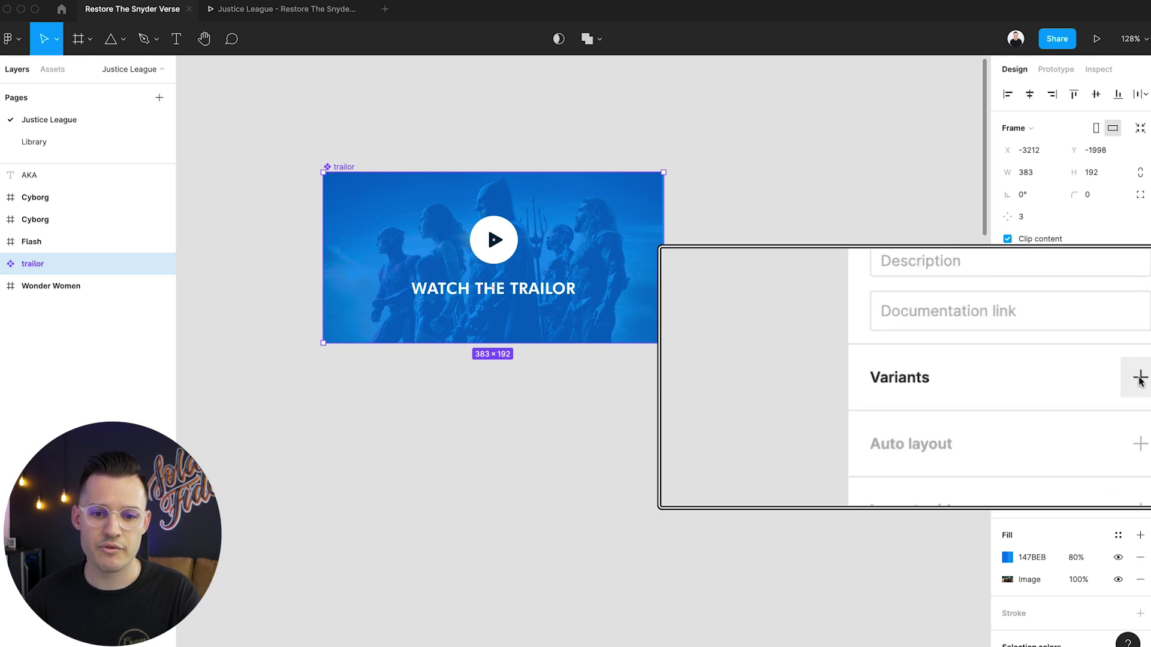
pyautogui.click(1140, 377)
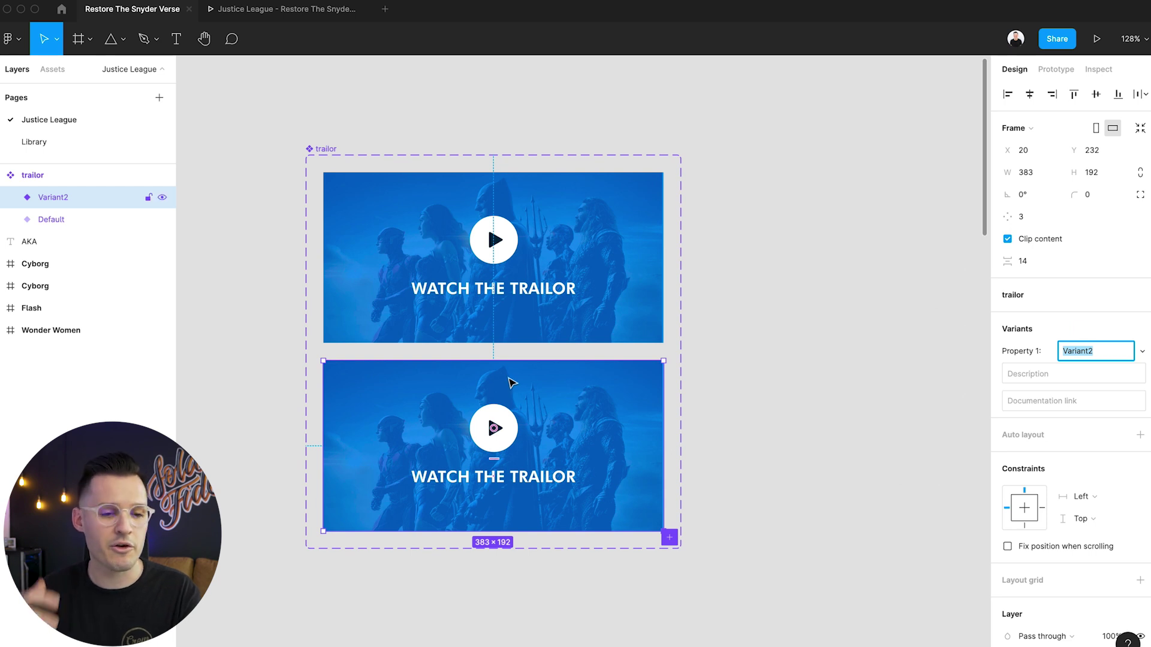
pyautogui.click(699, 372)
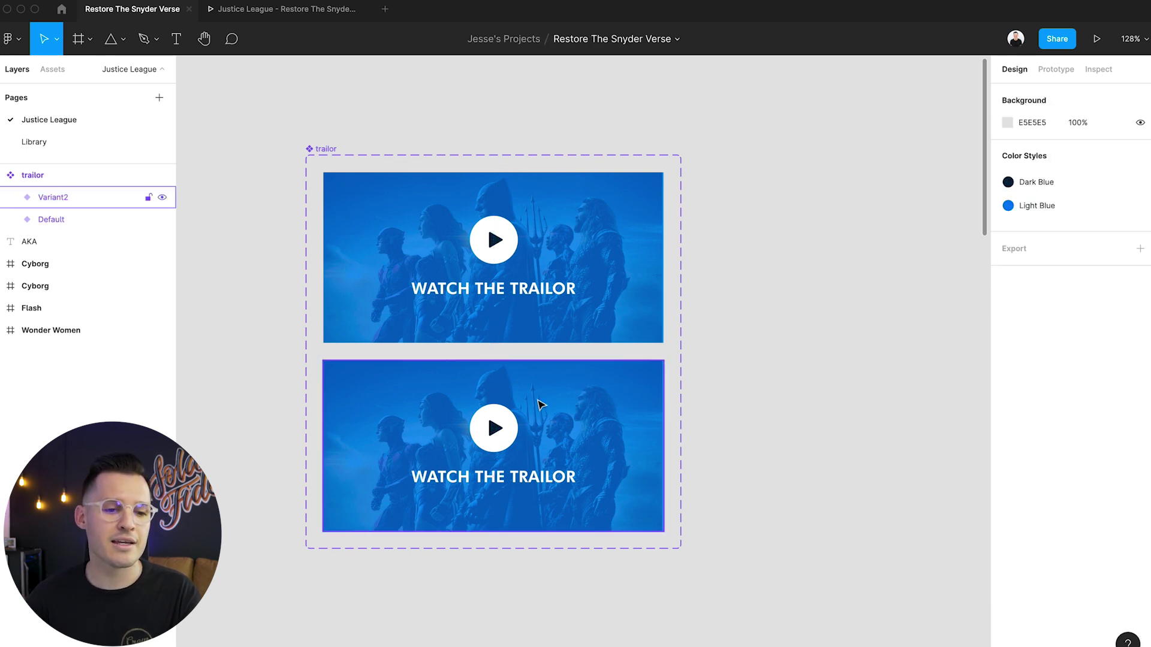
pyautogui.click(479, 248)
pyautogui.click(372, 436)
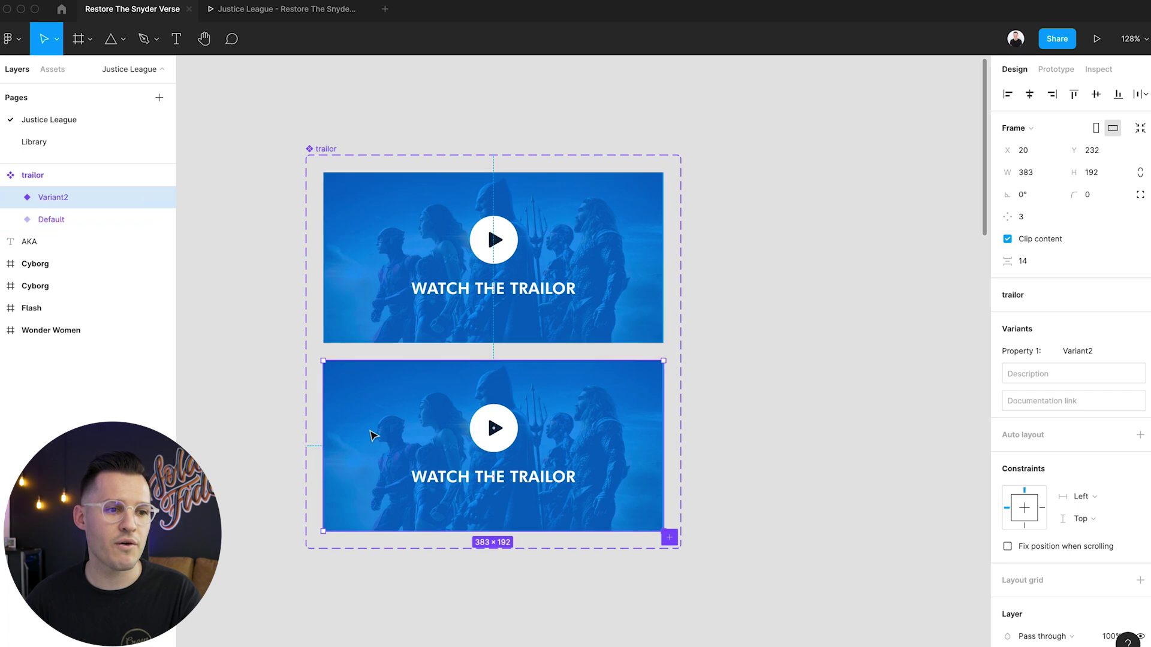
# Rename the new variant's Property 1 value from Variant2 to Hover
pyautogui.doubleClick(60, 199)
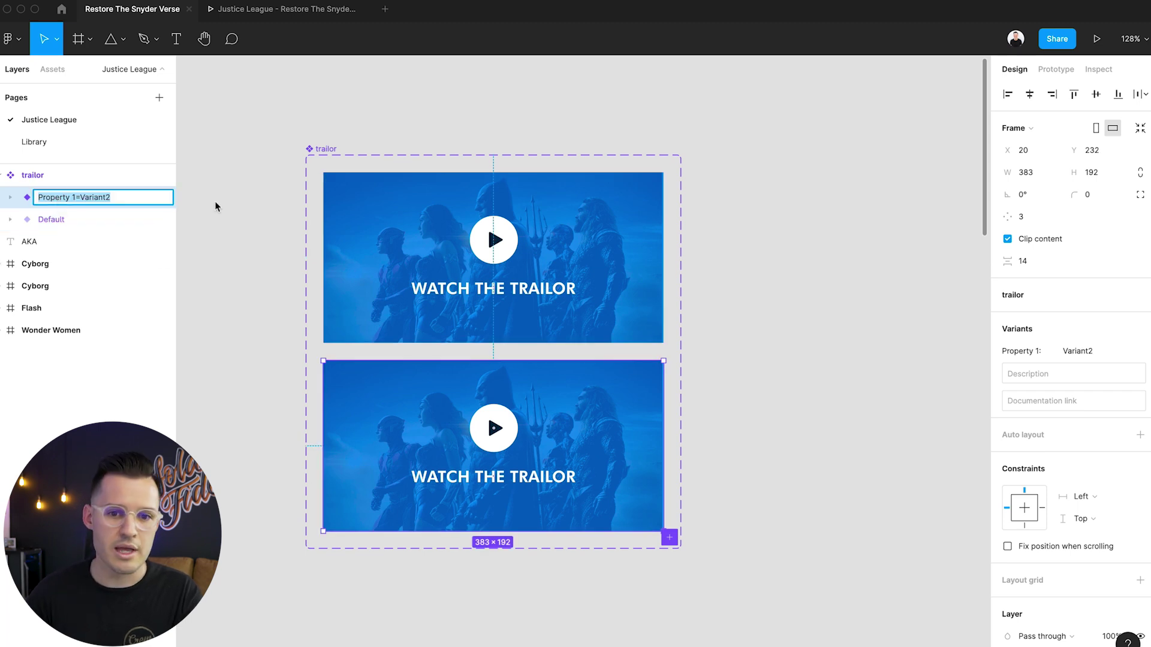
pyautogui.click(686, 215)
pyautogui.click(599, 398)
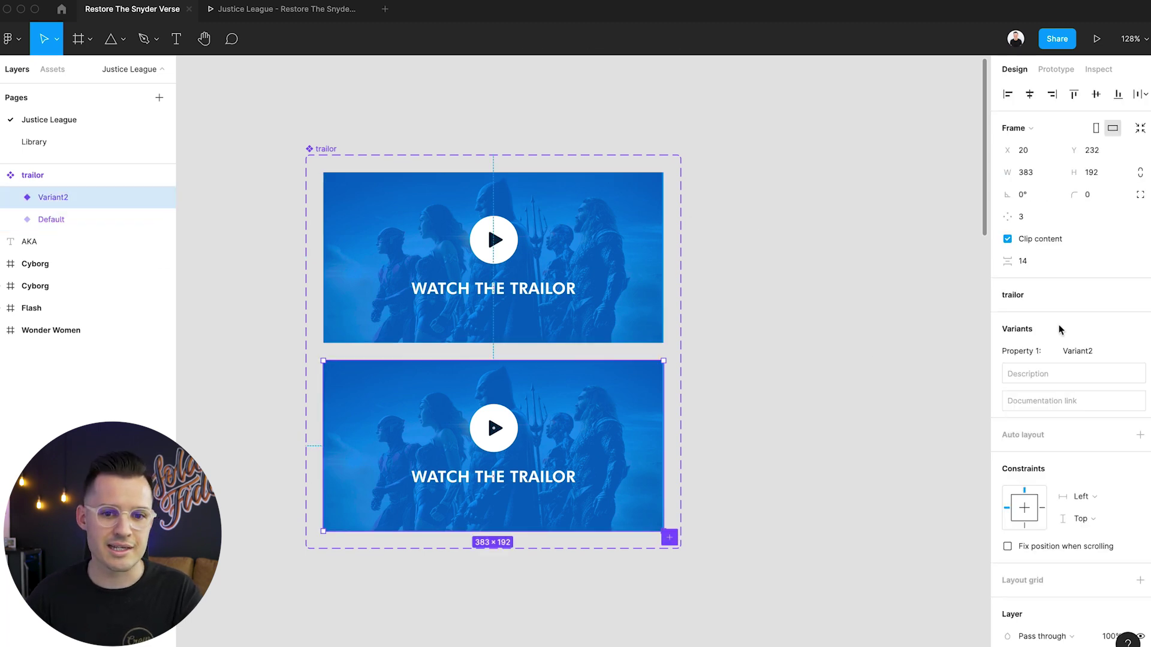
pyautogui.click(1087, 354)
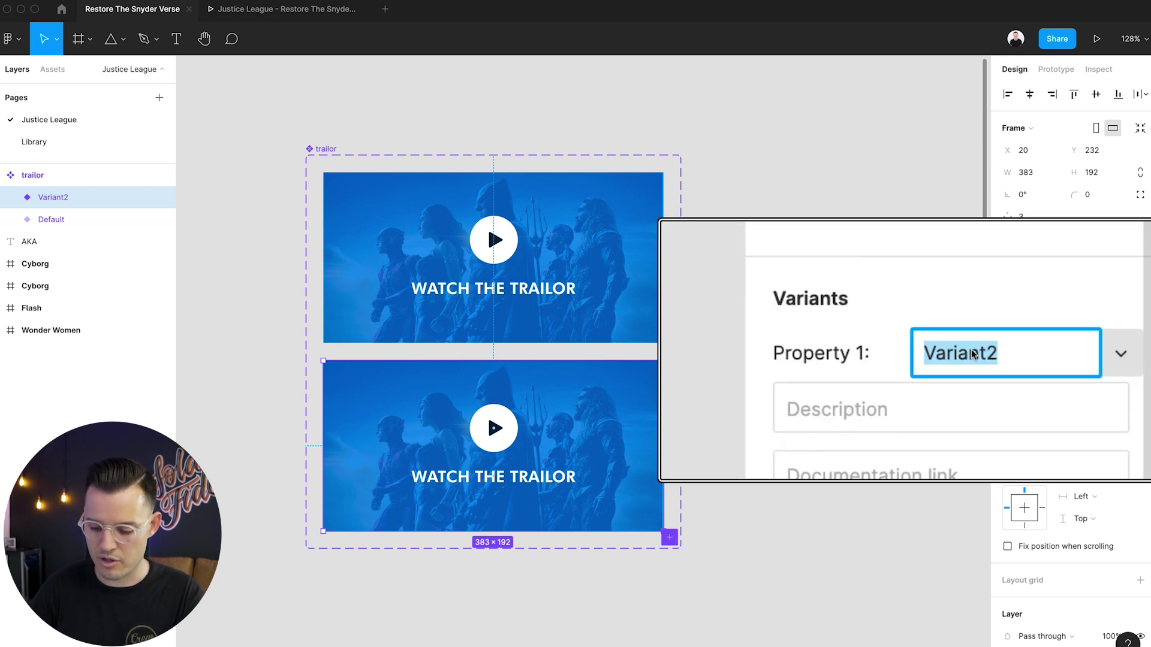
pyautogui.write('Hover')
pyautogui.press('Return')
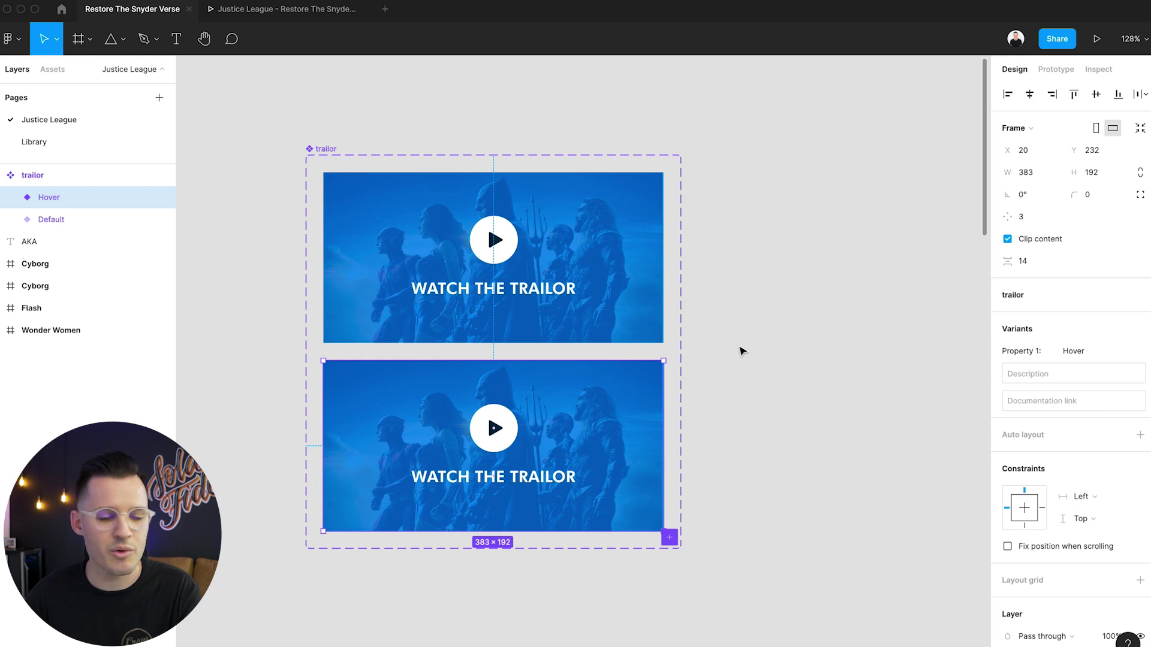
pyautogui.click(745, 350)
pyautogui.click(523, 422)
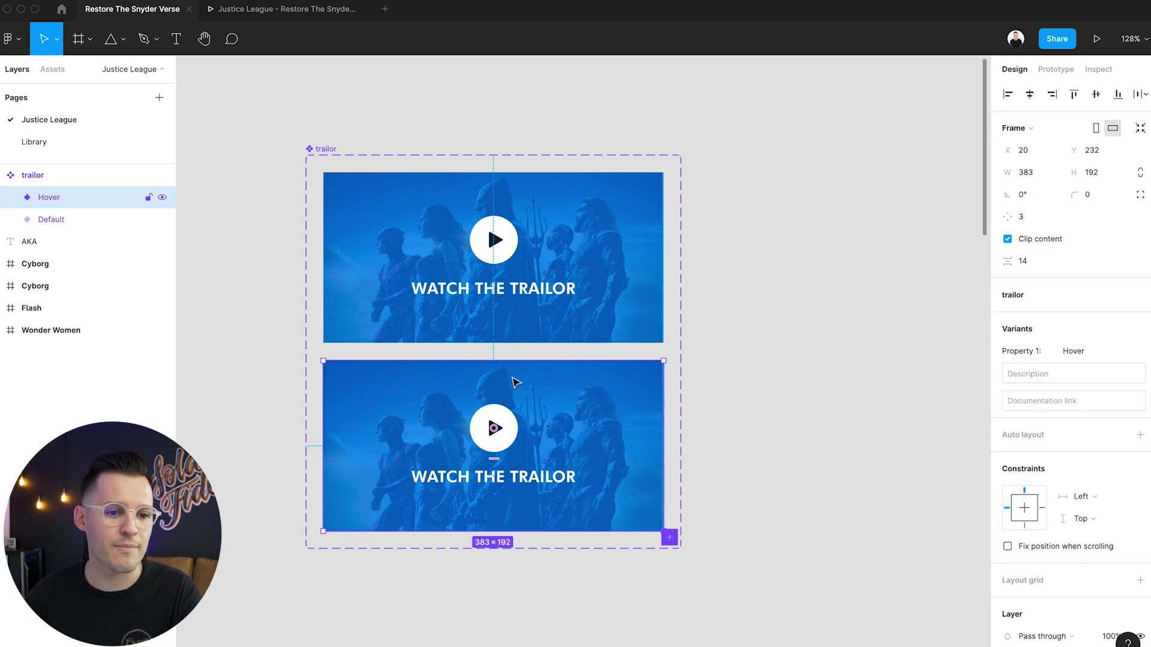
pyautogui.click(514, 300)
pyautogui.click(512, 398)
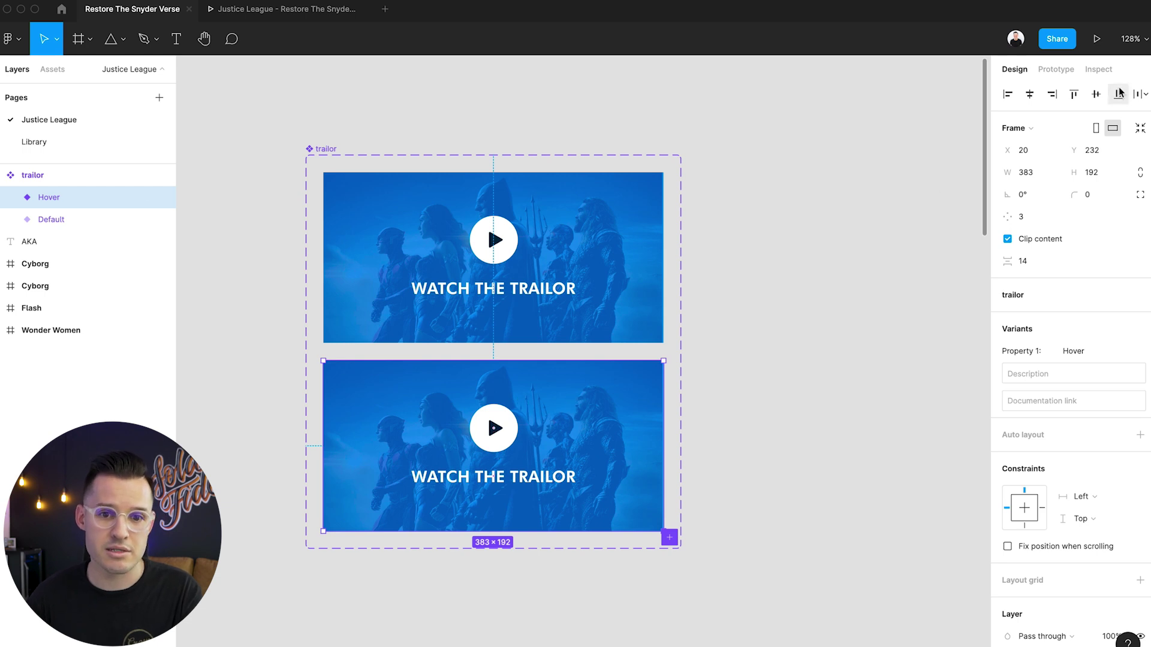
# Set the Hover variant's blue overlay fill opacity to 50%
pyautogui.scroll(-1, 899, 336)
pyautogui.scroll(-5, 1094, 418)
pyautogui.scroll(-3, 1100, 415)
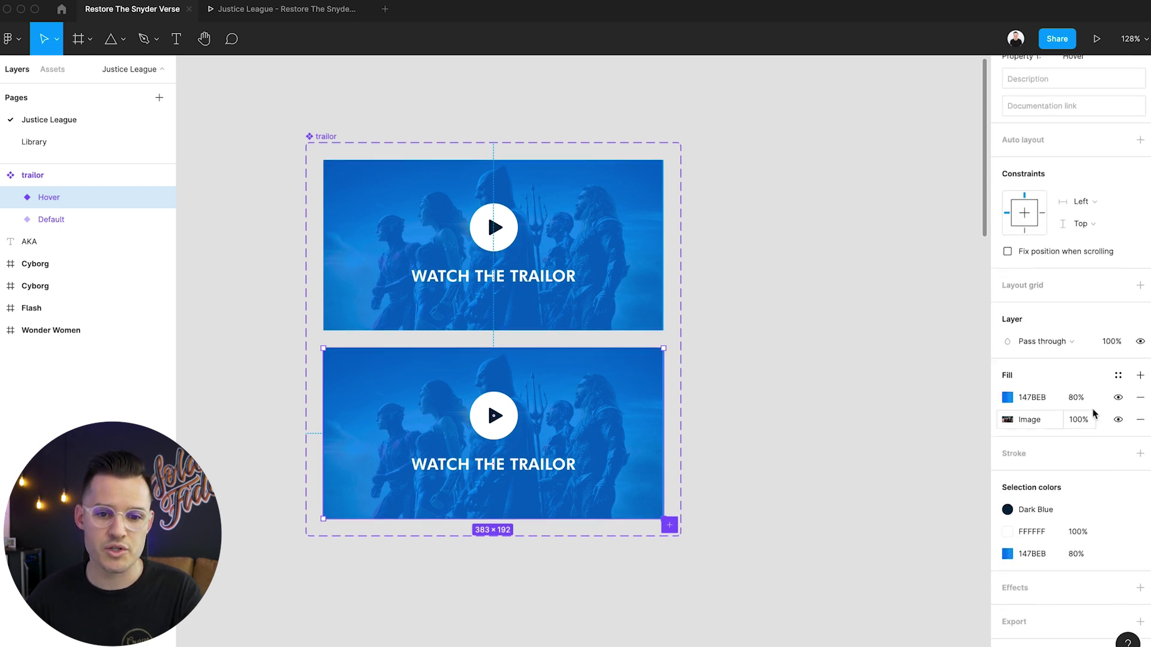
pyautogui.write('90')
pyautogui.press('Return')
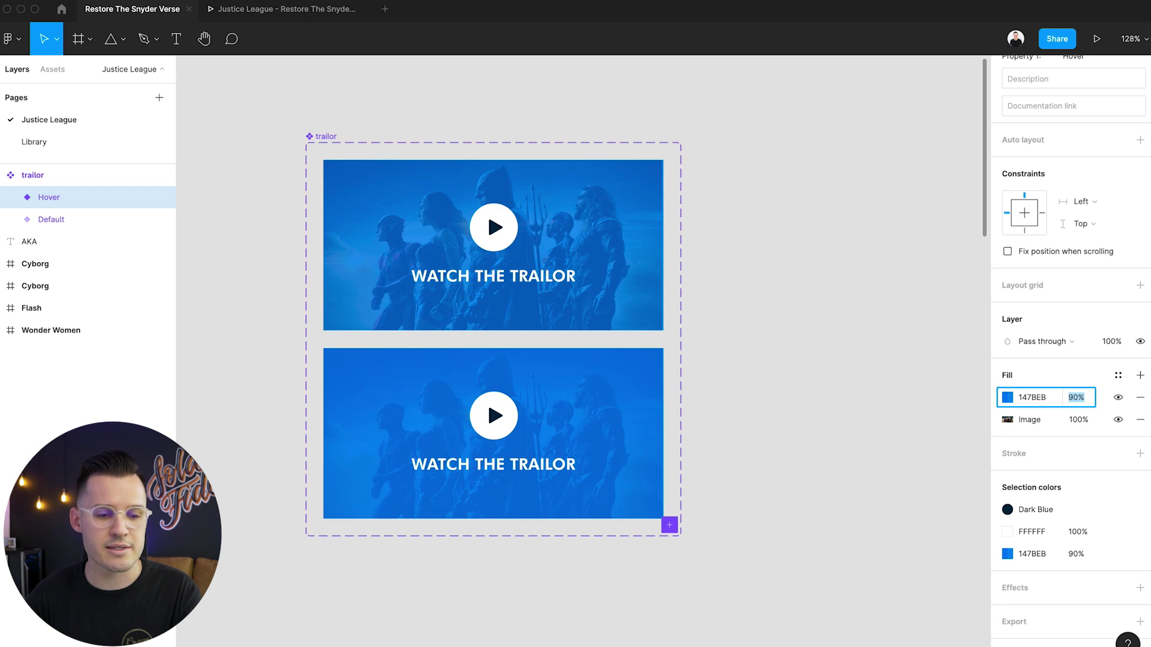
pyautogui.write('50')
pyautogui.press('Return')
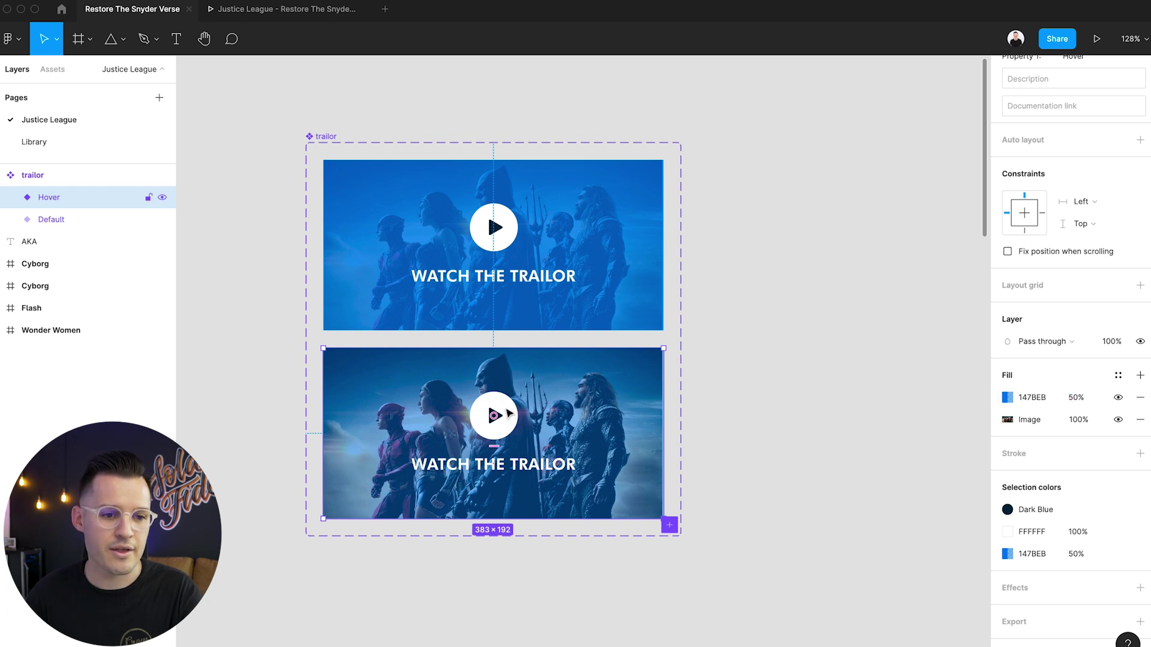
# Enlarge the Hover variant's play button and give it a Drop shadow
pyautogui.click(508, 413)
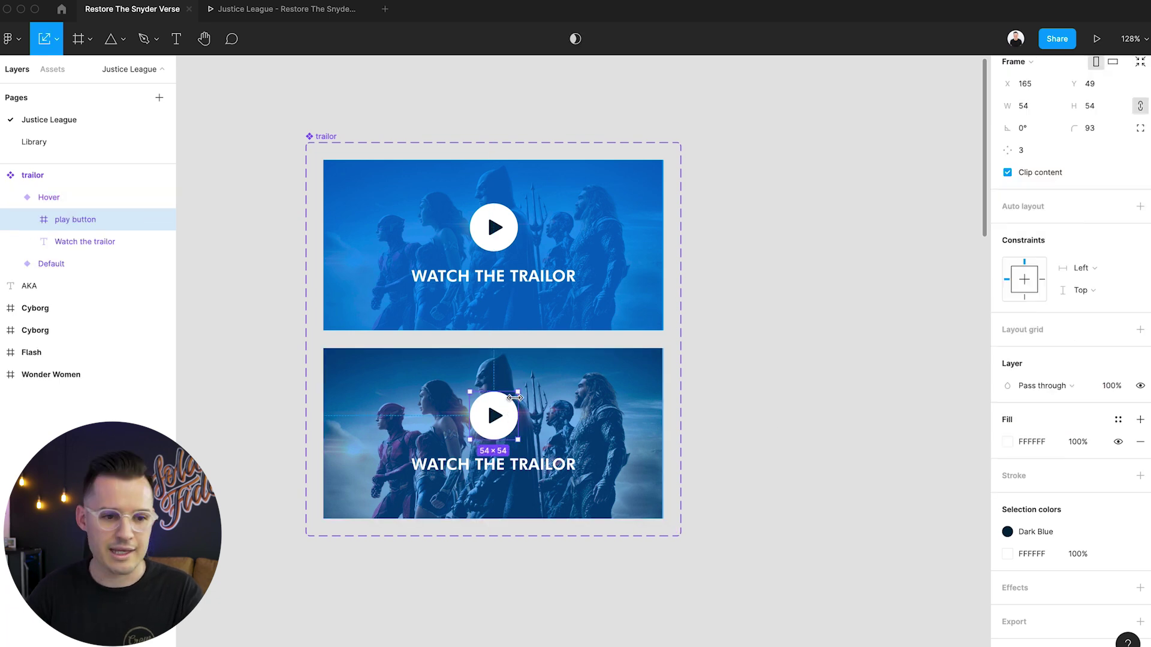
pyautogui.moveTo(518, 396); pyautogui.dragTo(522, 392)
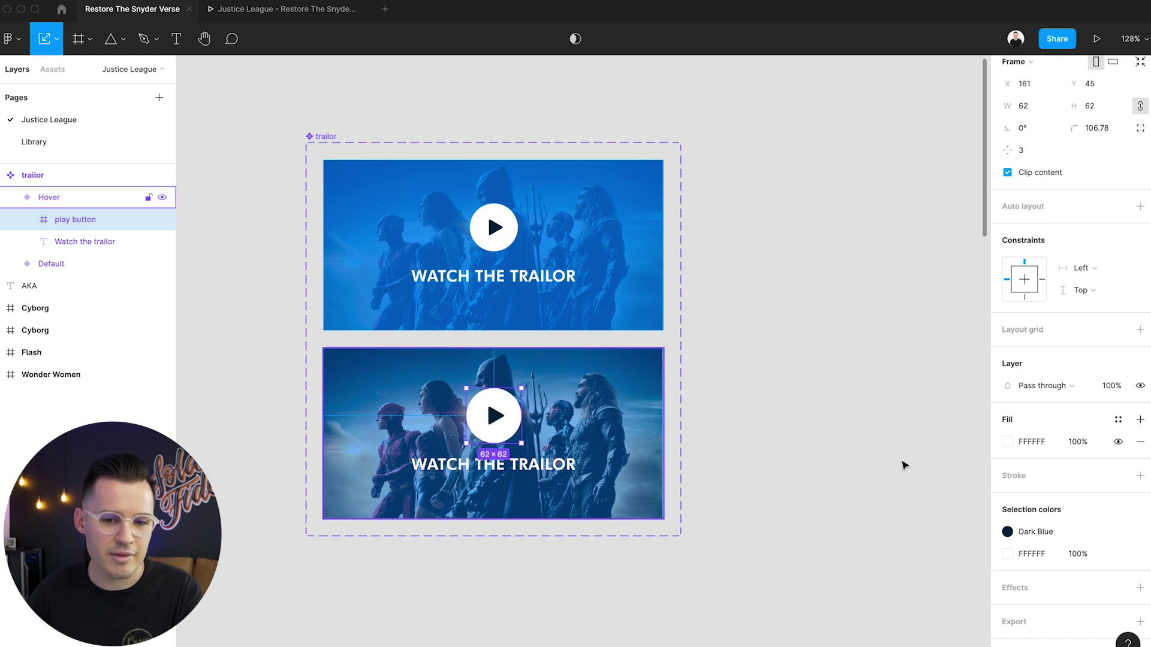
pyautogui.click(1139, 589)
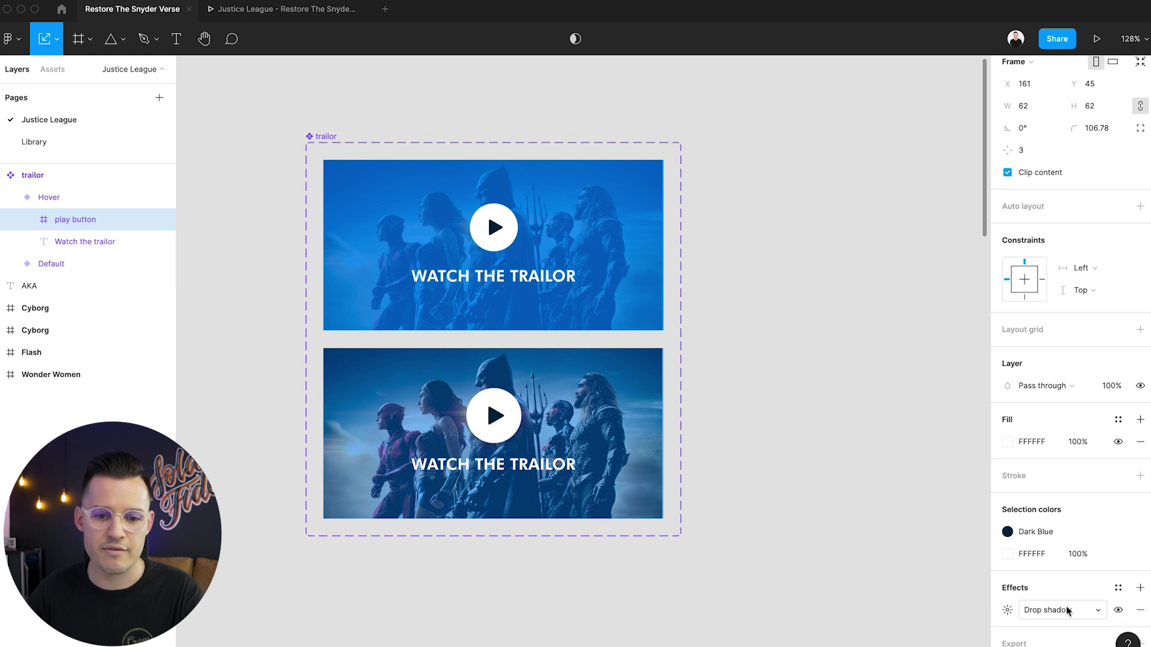
pyautogui.click(766, 378)
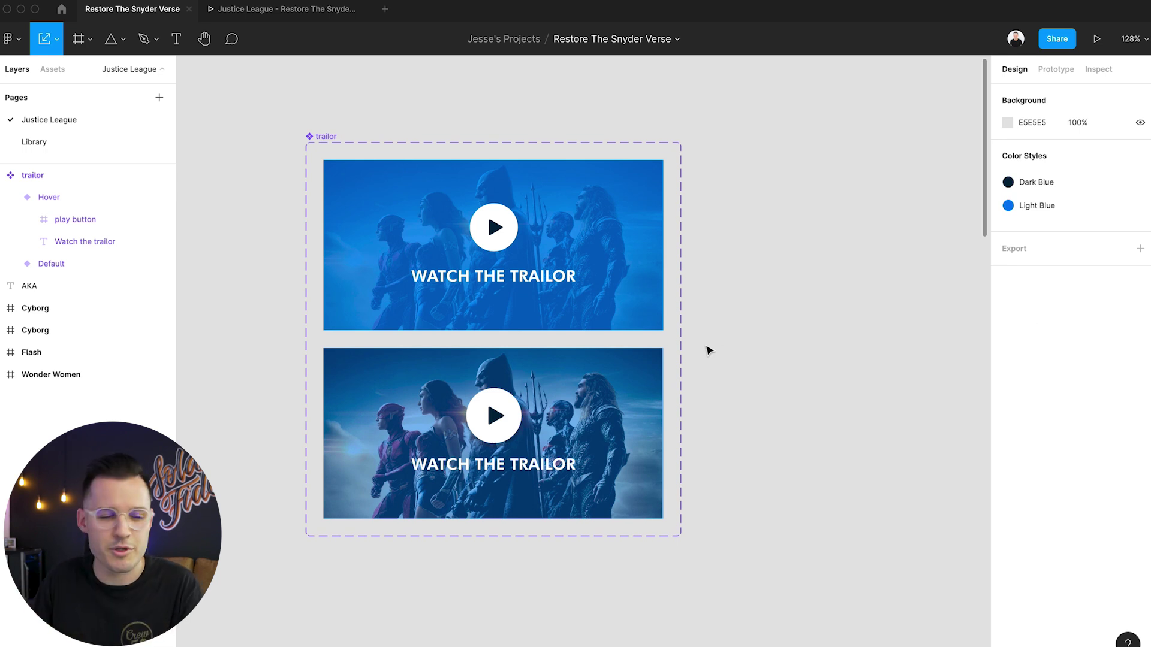
# Scale the Hover frame up slightly and nudge its title text down
pyautogui.click(662, 350)
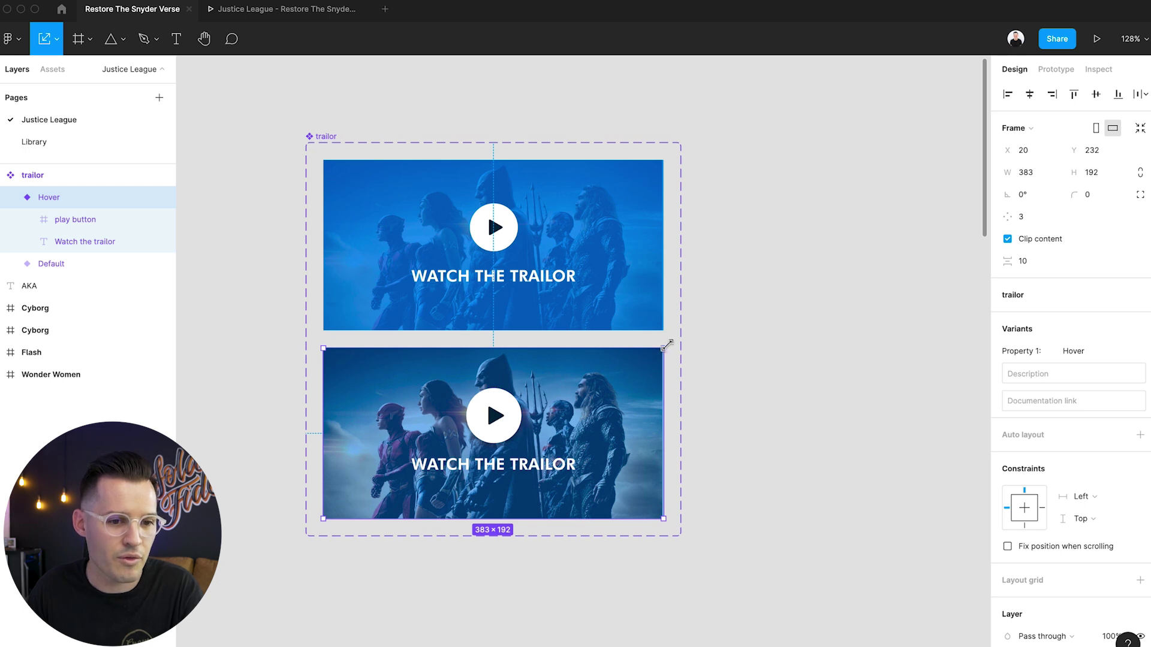
pyautogui.moveTo(667, 346); pyautogui.dragTo(668, 345)
pyautogui.click(833, 358)
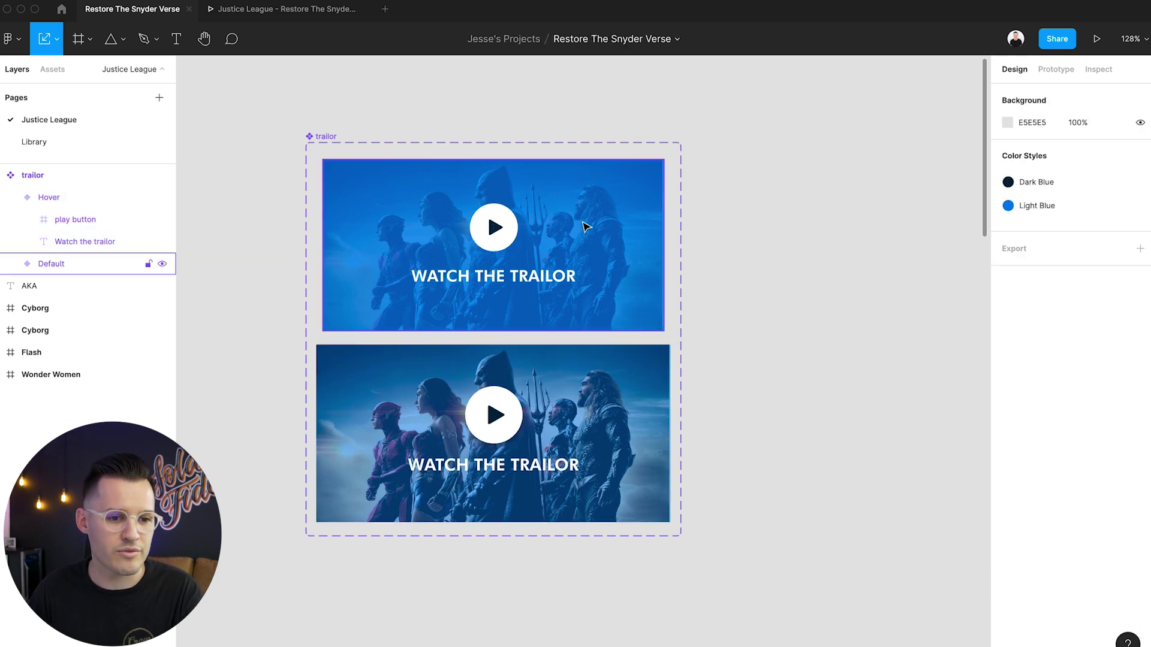
pyautogui.click(585, 226)
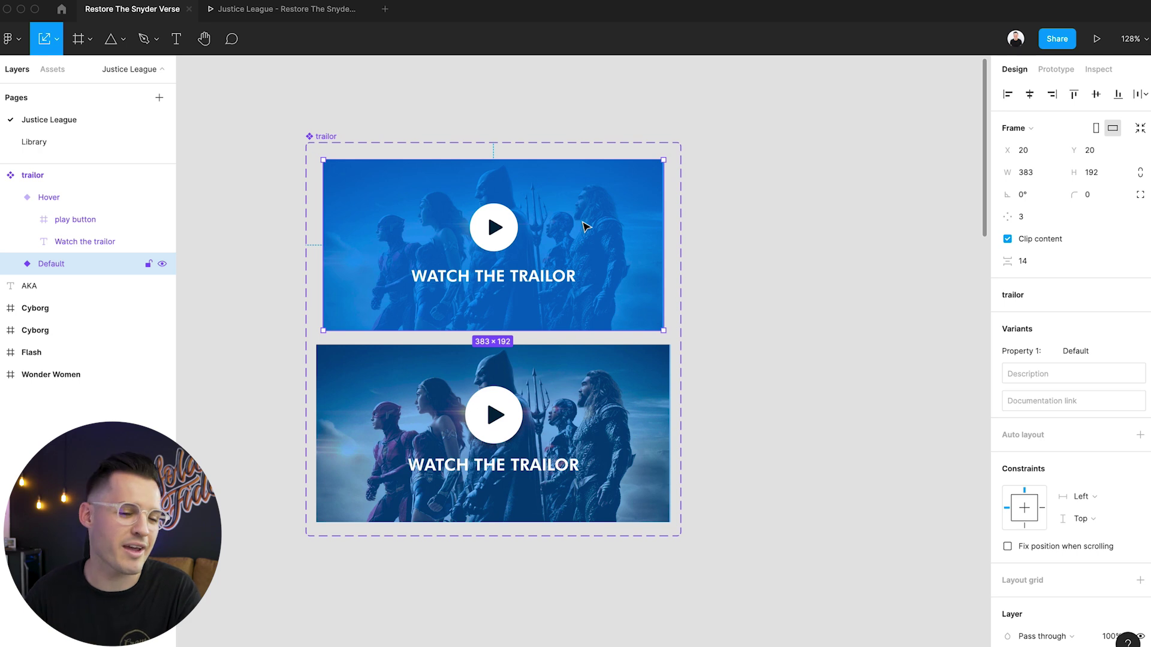
pyautogui.click(525, 466)
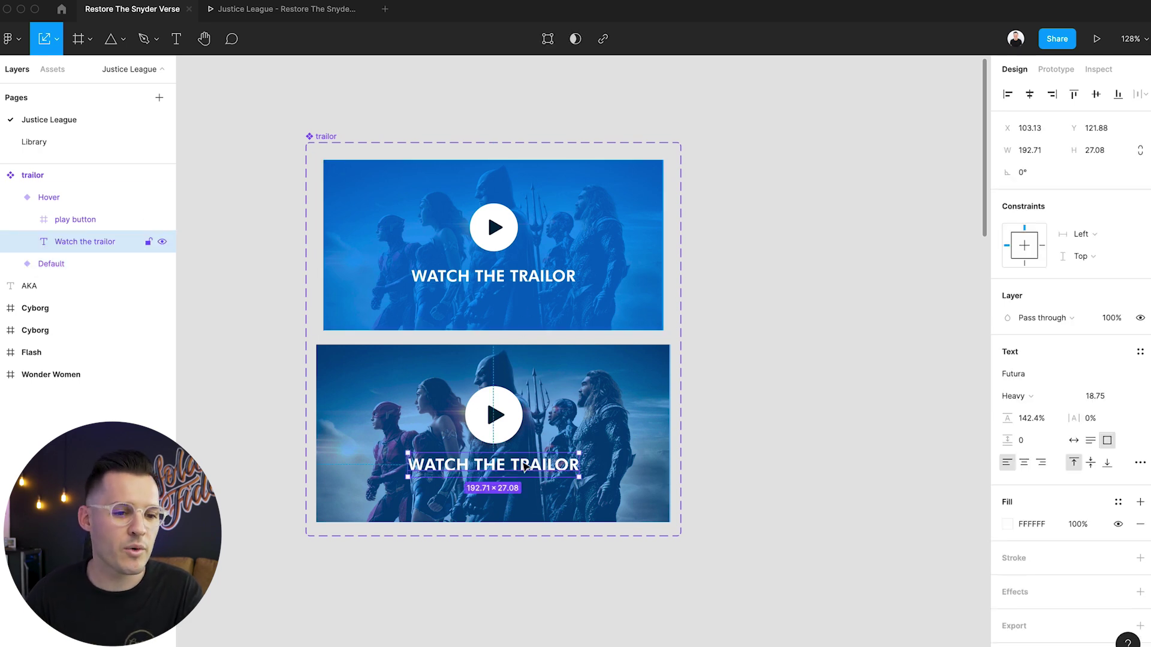
pyautogui.press('Down')
pyautogui.press('Down')
pyautogui.press('Down')
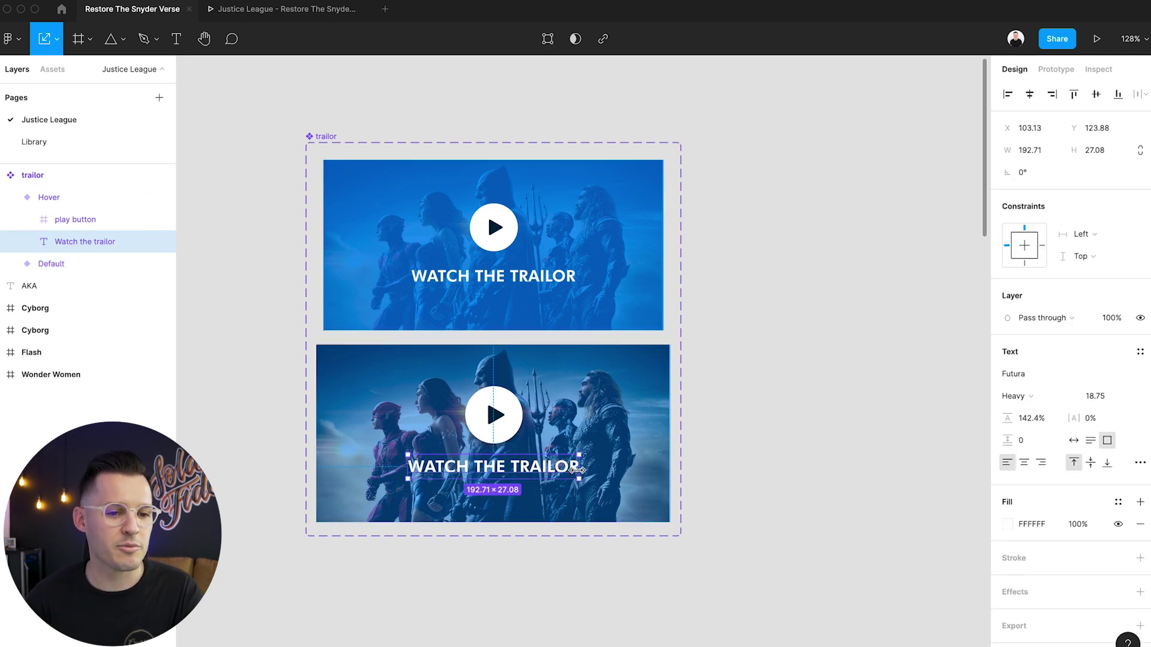
pyautogui.click(369, 196)
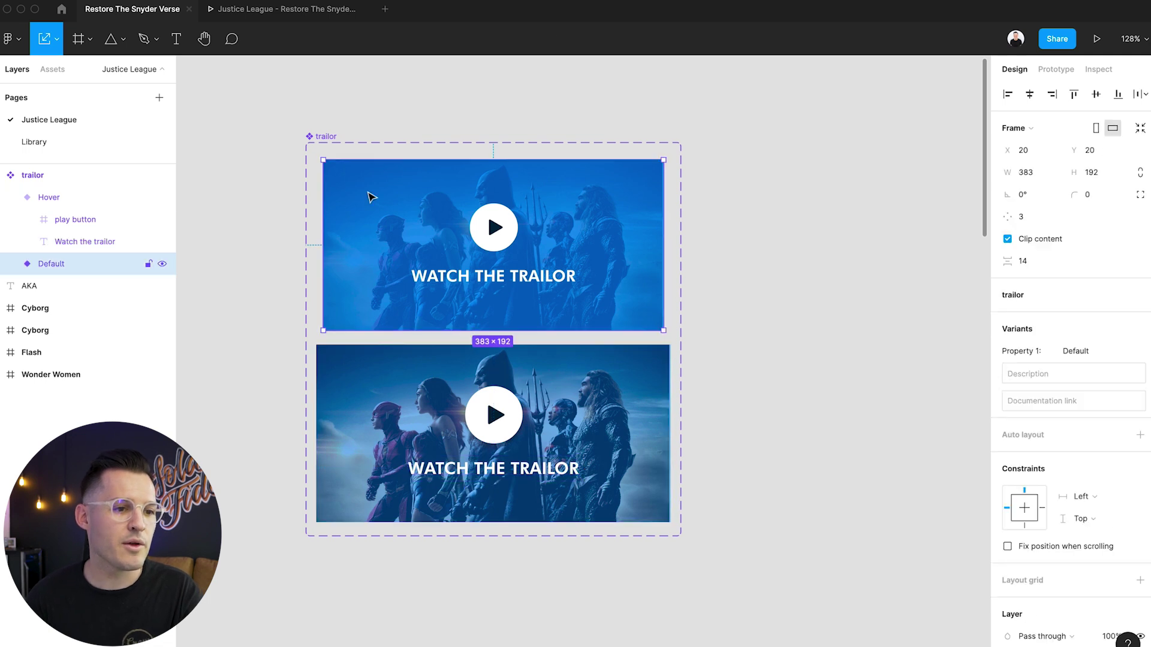
pyautogui.click(11, 197)
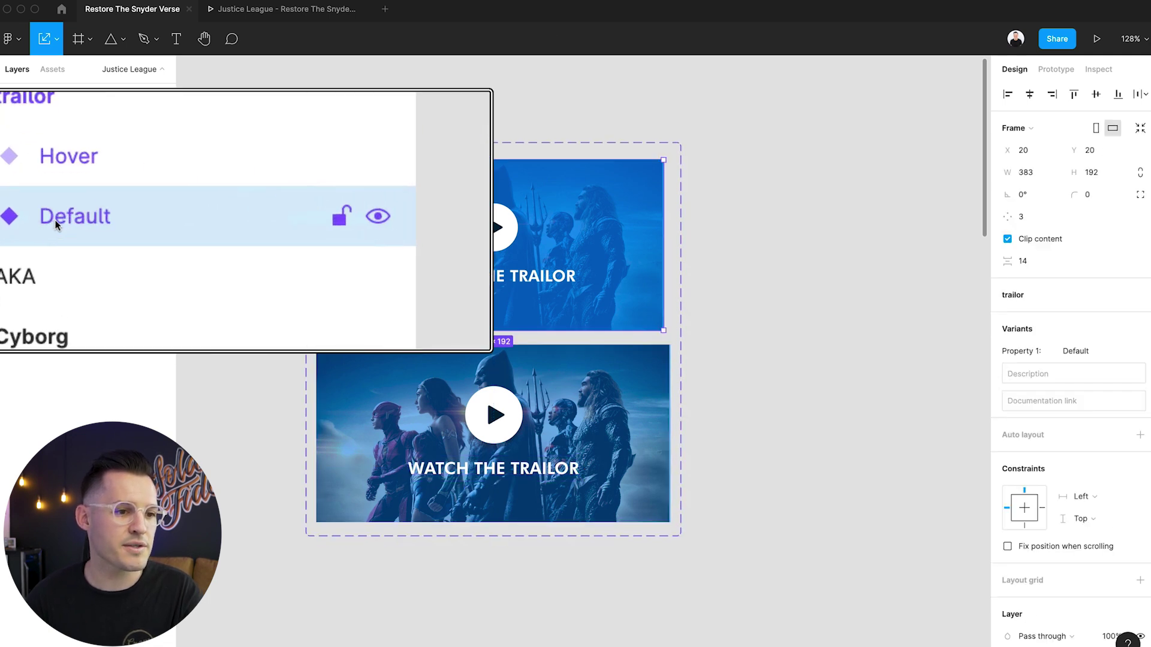
# Make Default change to Hover while hovering, using Smart animate, Ease out, 300ms
pyautogui.click(1053, 73)
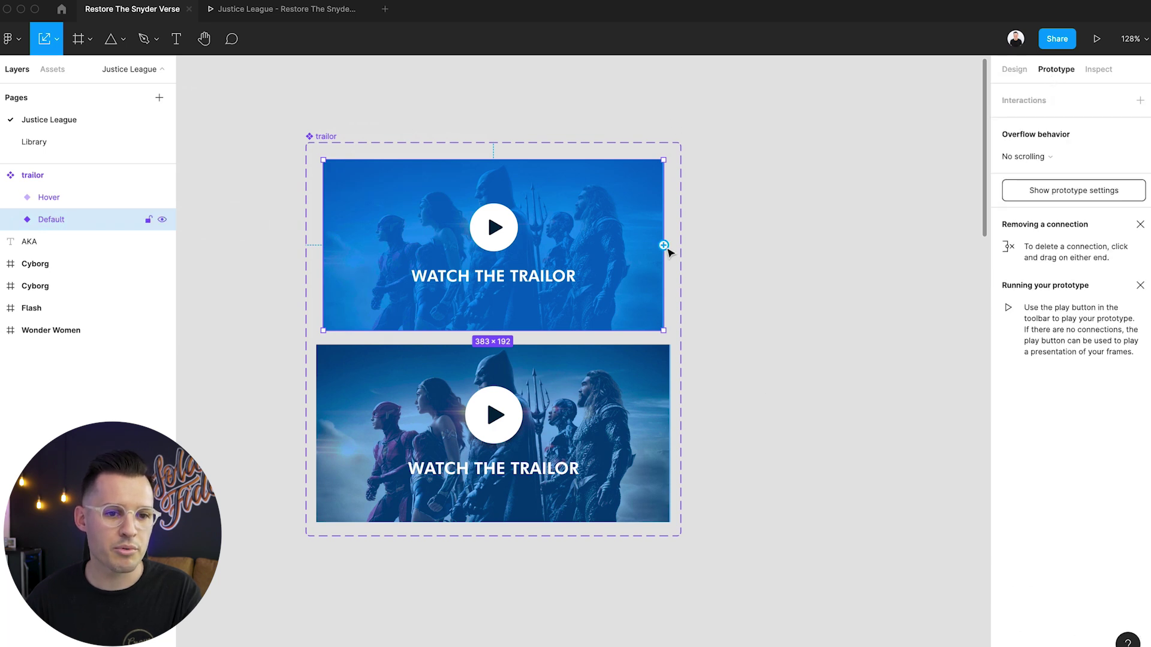
pyautogui.moveTo(667, 248); pyautogui.dragTo(623, 454)
pyautogui.click(886, 158)
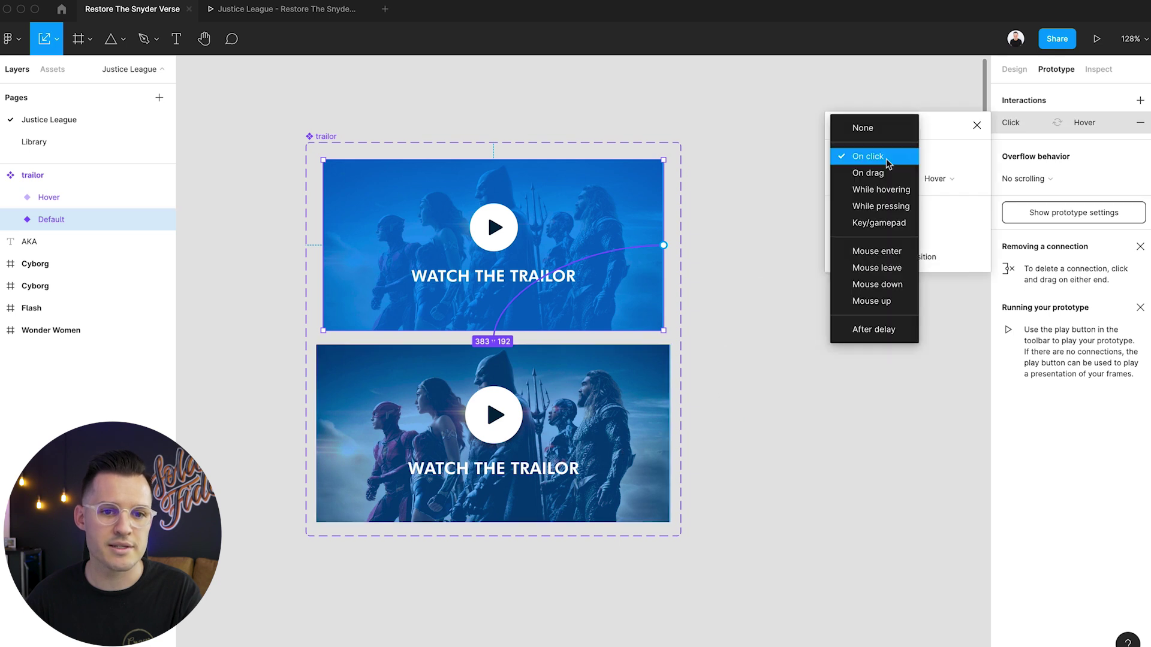
pyautogui.click(881, 190)
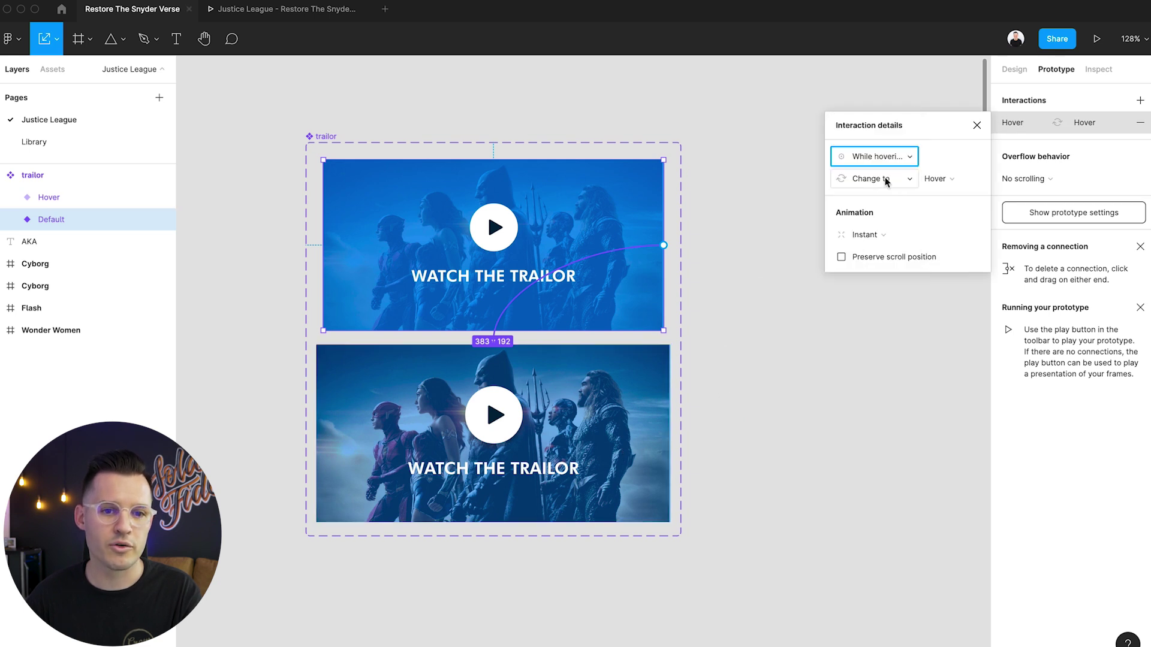
pyautogui.click(876, 180)
pyautogui.click(877, 179)
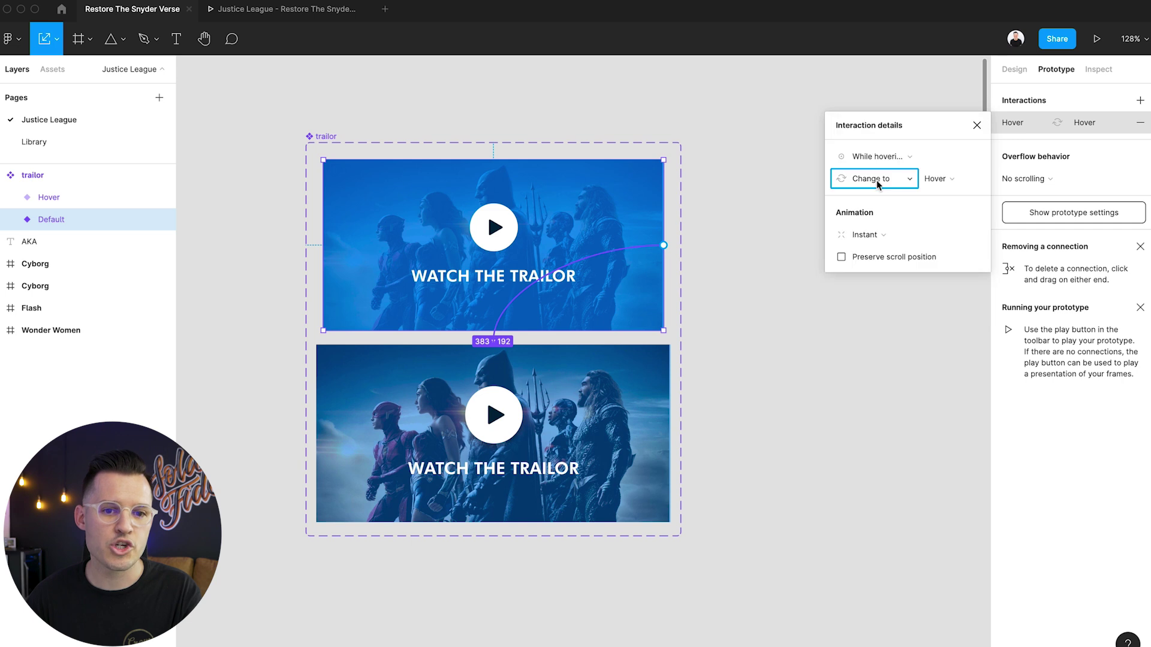
pyautogui.click(943, 179)
pyautogui.click(945, 180)
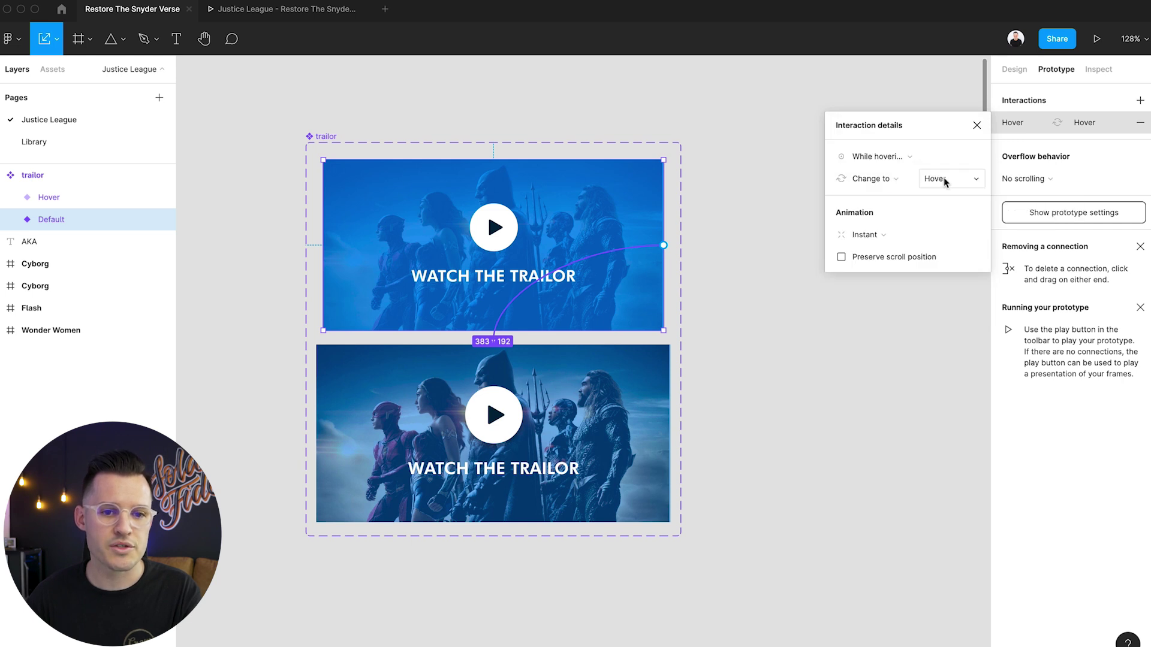
pyautogui.click(878, 234)
pyautogui.click(881, 263)
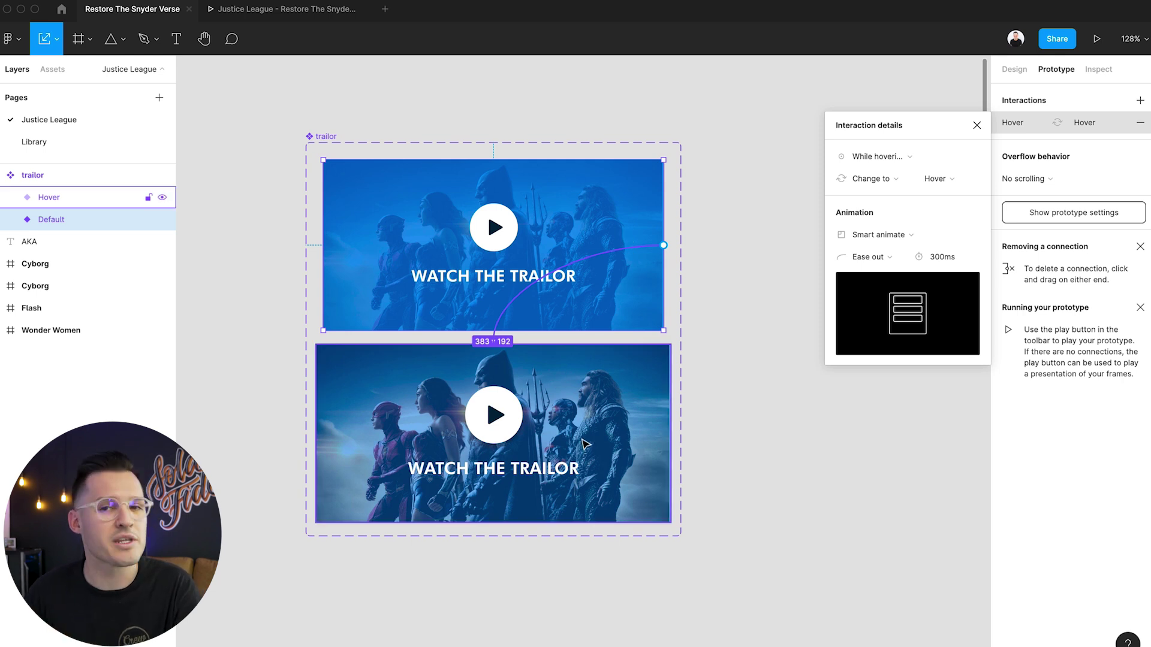
pyautogui.click(767, 367)
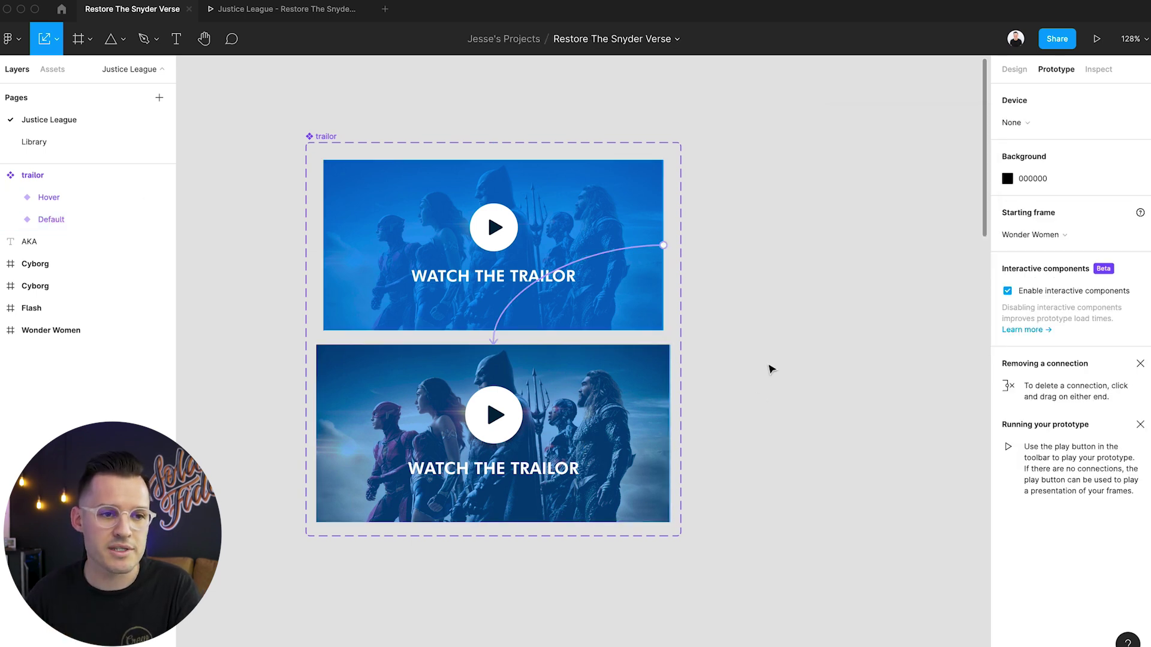
# Close the old preview tab and select the Wonder Women frame
pyautogui.click(366, 9)
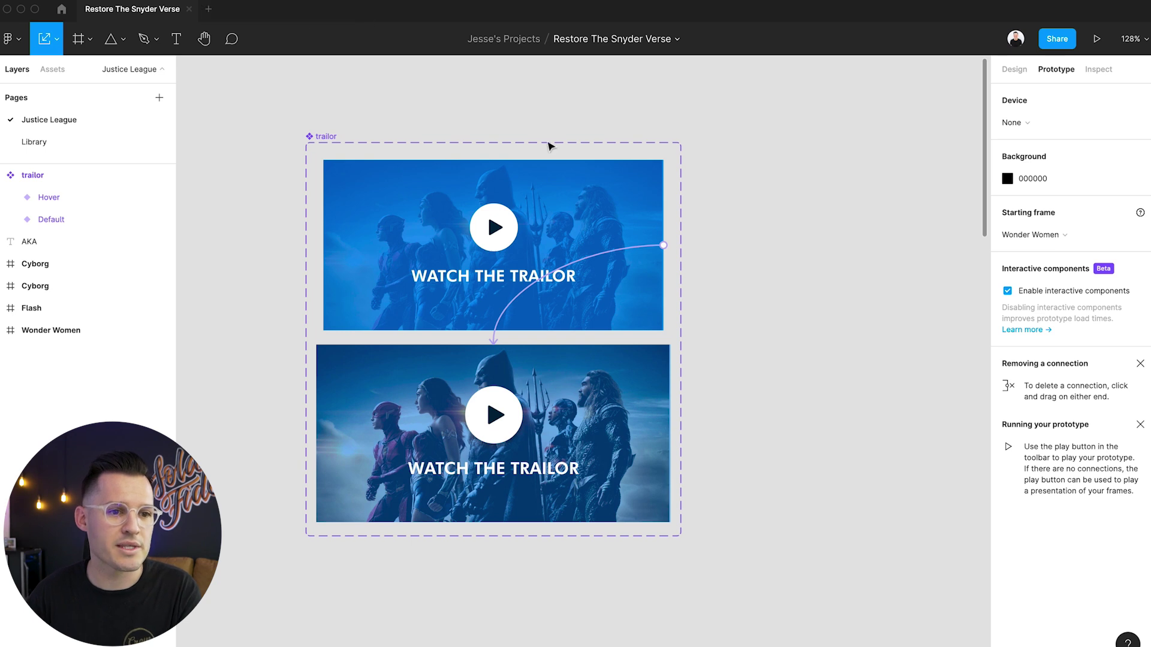
pyautogui.hotkey('shift', '1')
pyautogui.click(702, 327)
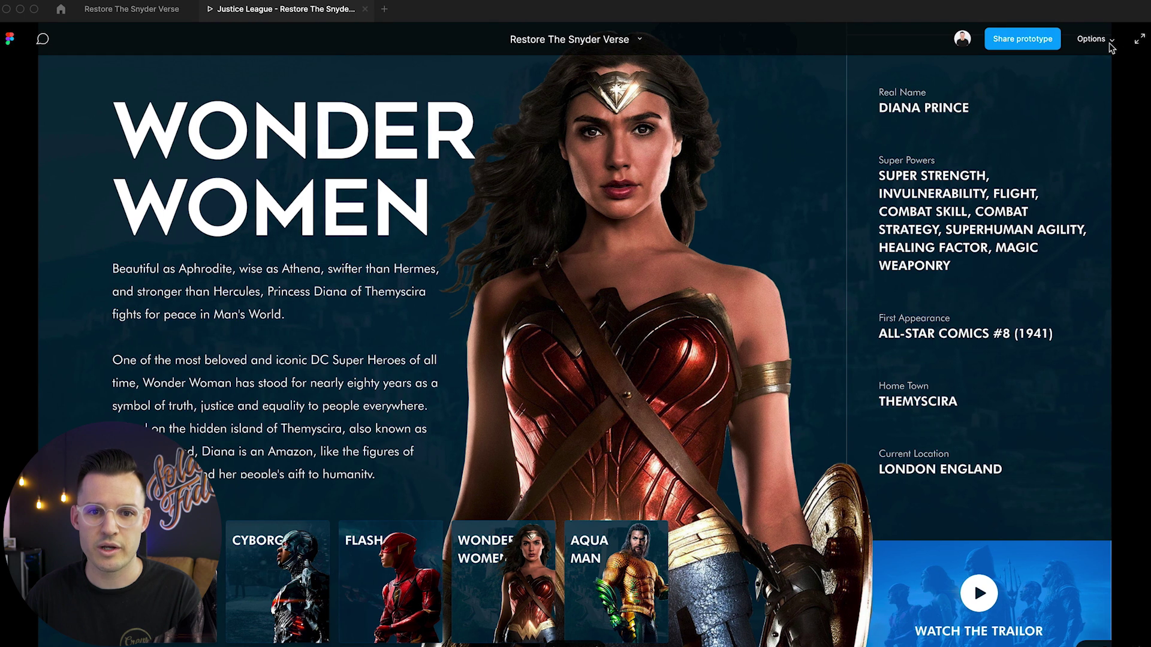
# Scale the prototype down to fit, test the trailer card's Hover look, then return to the editor
pyautogui.click(1112, 48)
pyautogui.click(1075, 89)
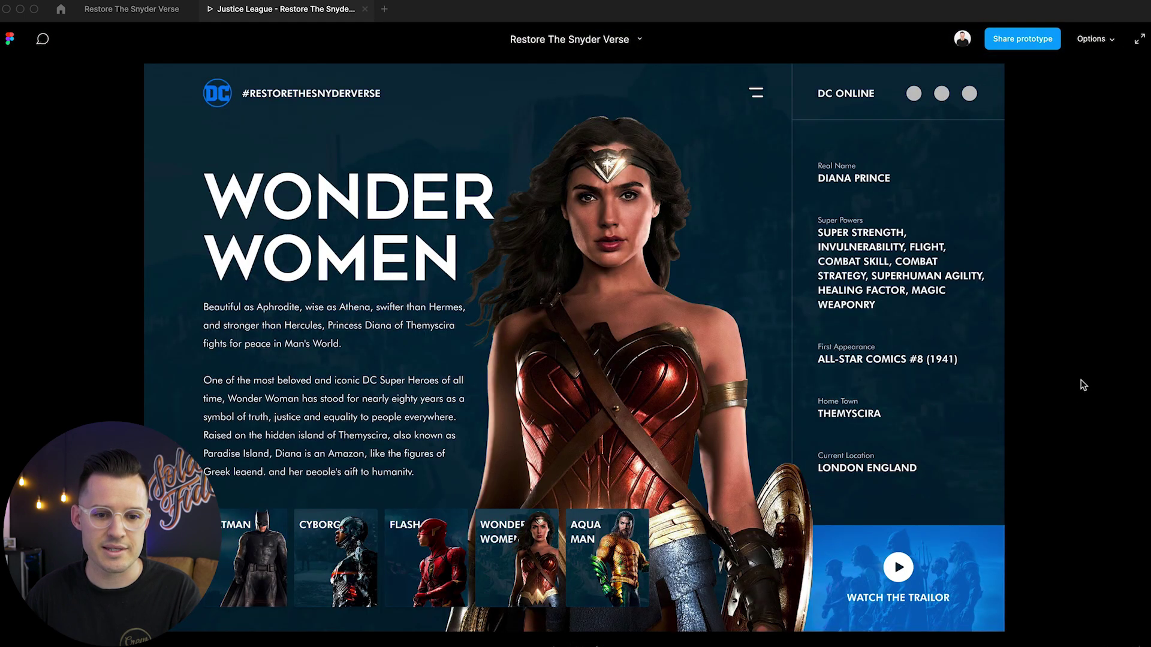
pyautogui.click(1008, 381)
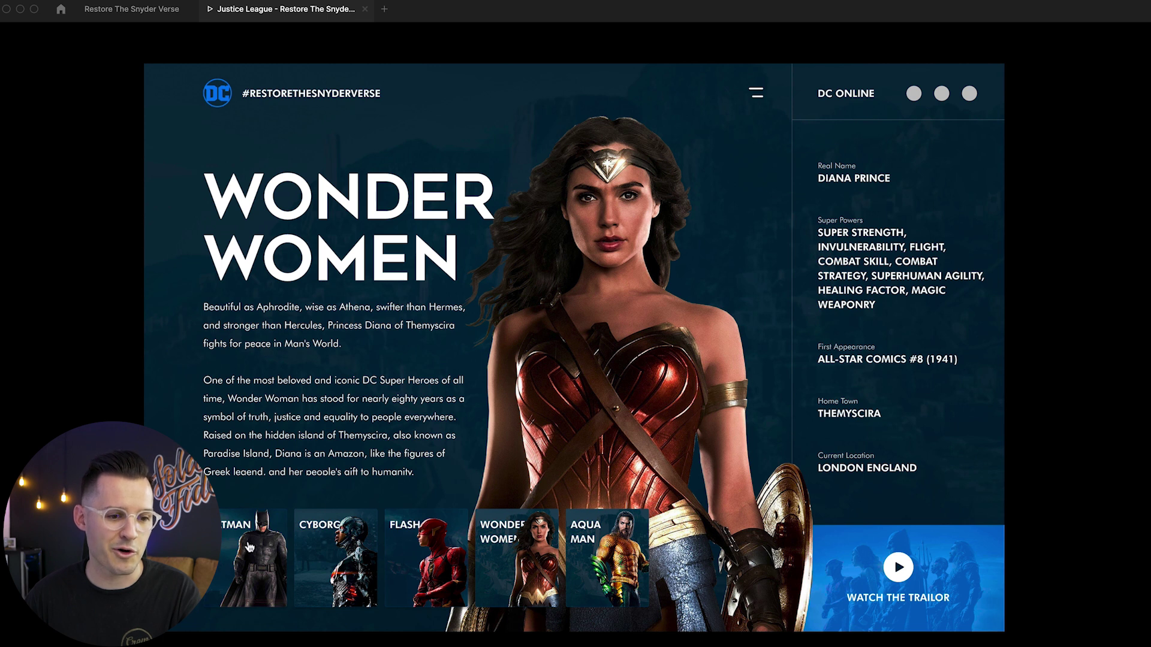
pyautogui.scroll(-5, 310, 384)
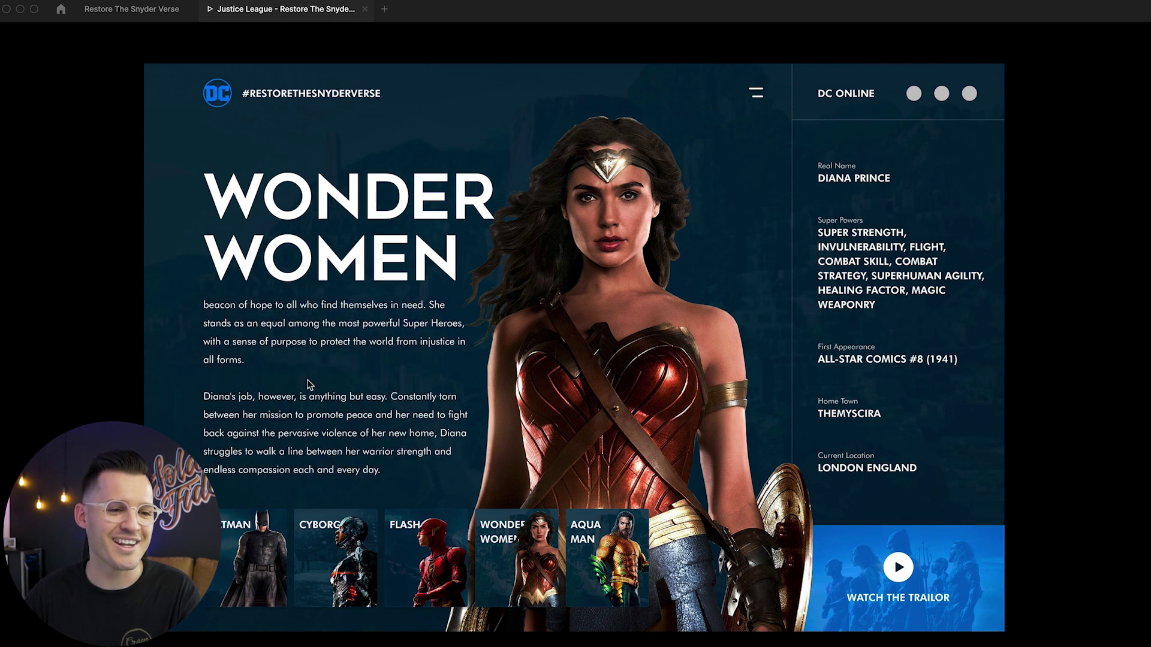
pyautogui.scroll(5, 310, 384)
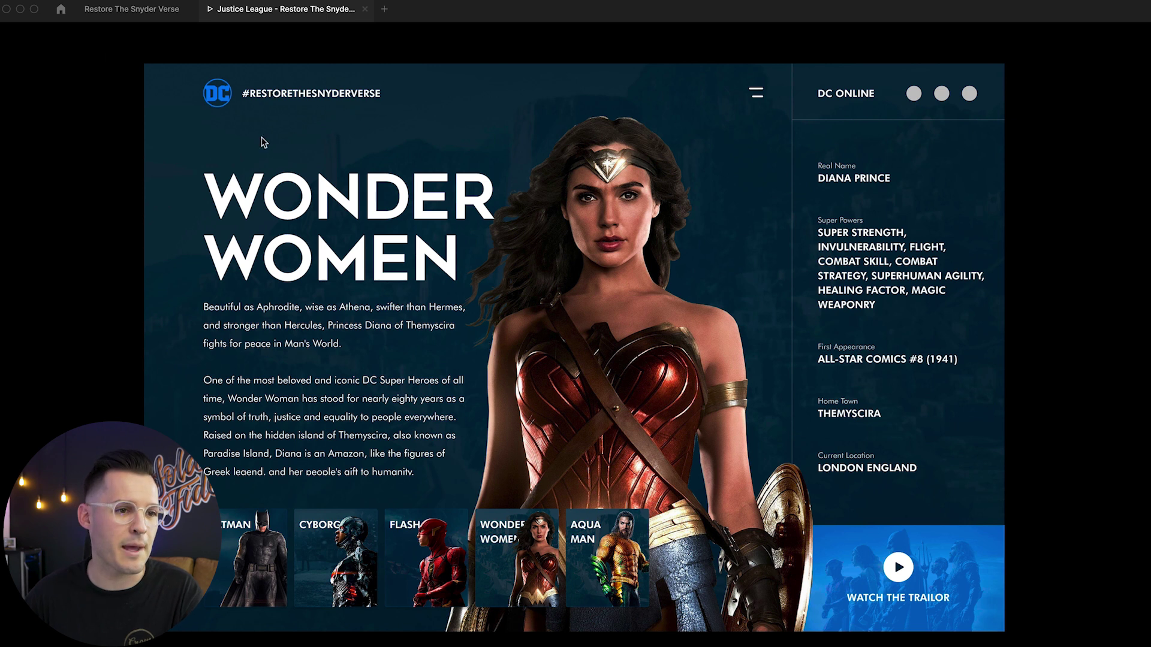
pyautogui.click(131, 9)
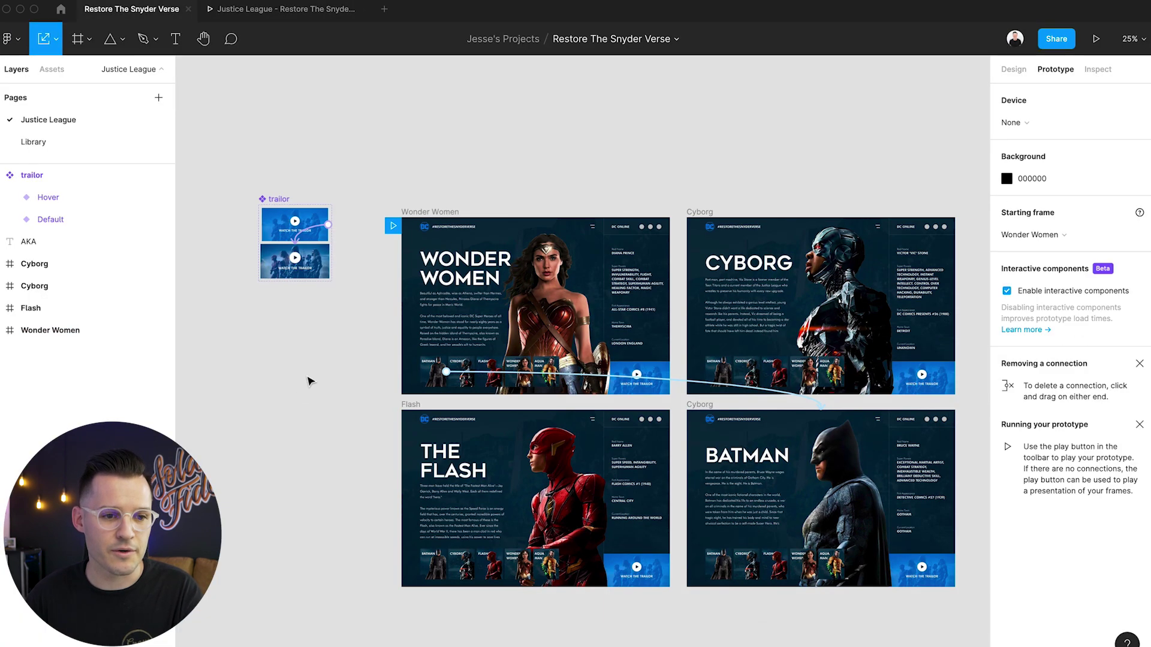
# Send the character cards frame behind Wonder Woman's image
pyautogui.moveTo(367, 288); pyautogui.dragTo(653, 446)
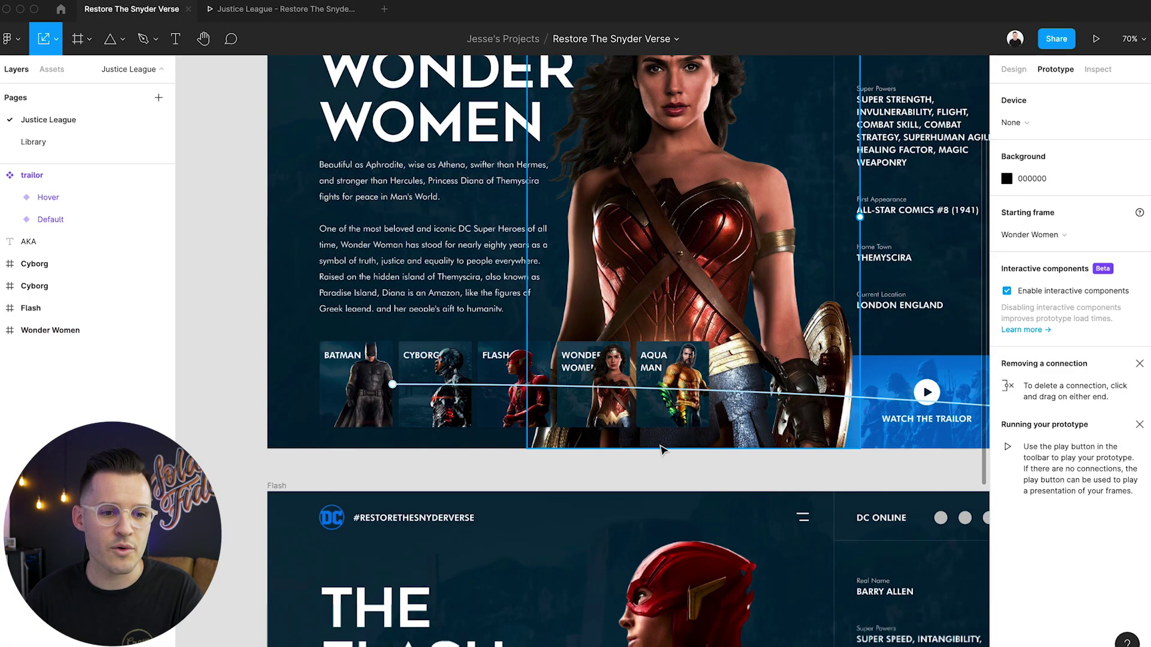
pyautogui.click(1014, 69)
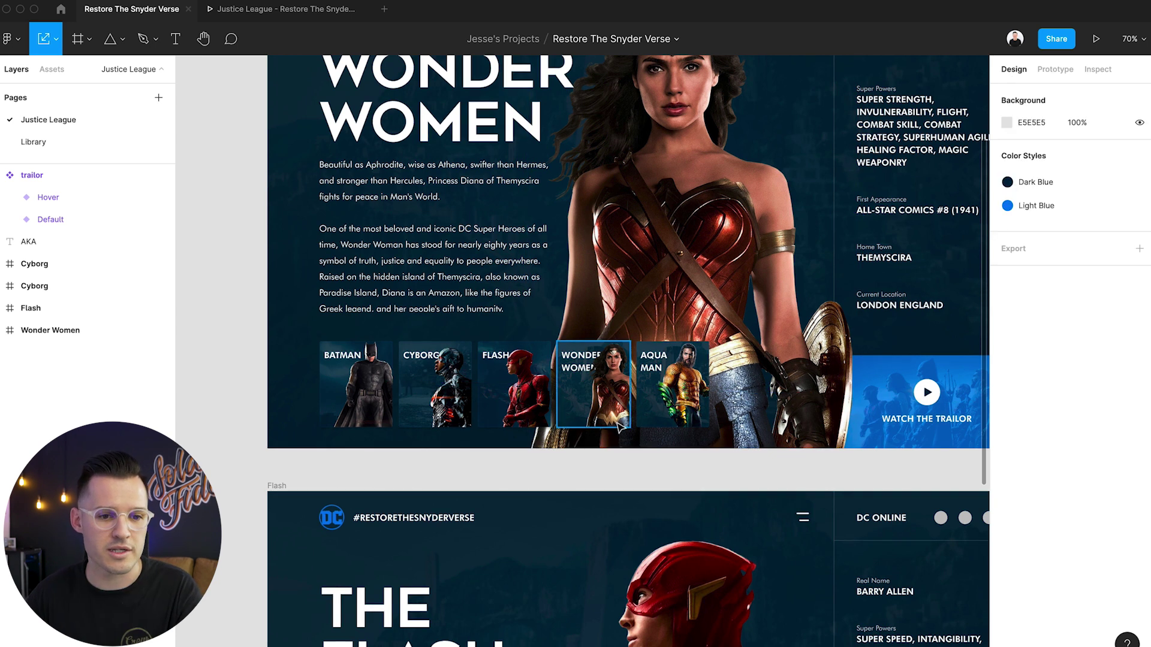
pyautogui.click(351, 387)
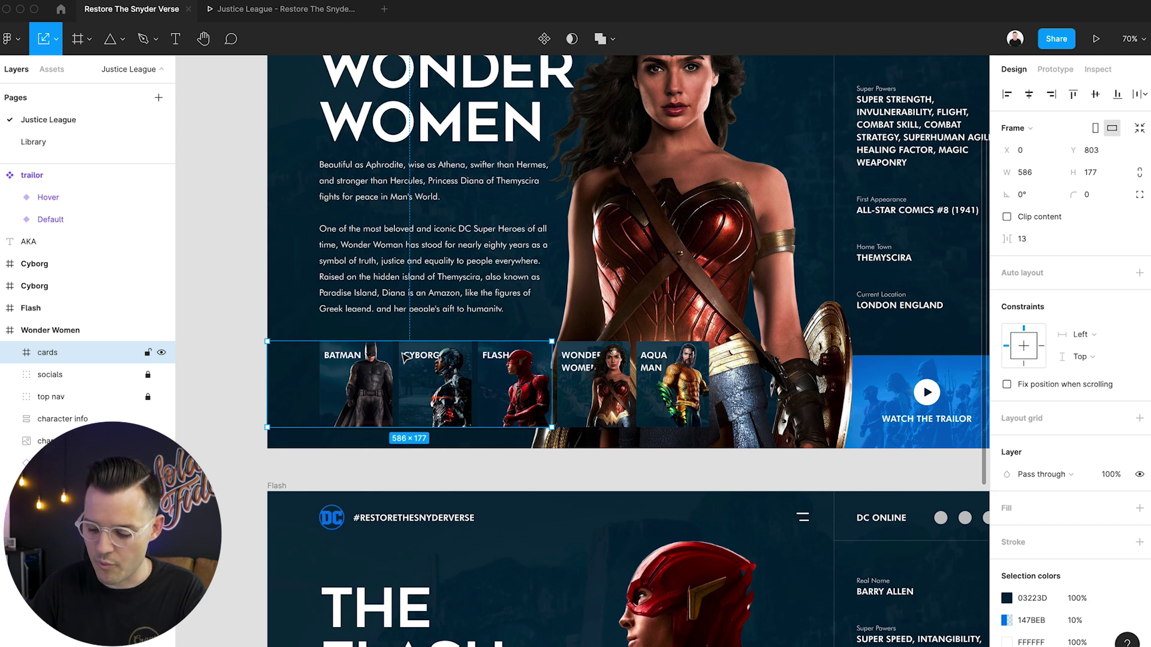
pyautogui.press('super+bracketleft')
pyautogui.press('super+bracketleft')
pyautogui.press('super+bracketleft')
pyautogui.press('super+bracketleft')
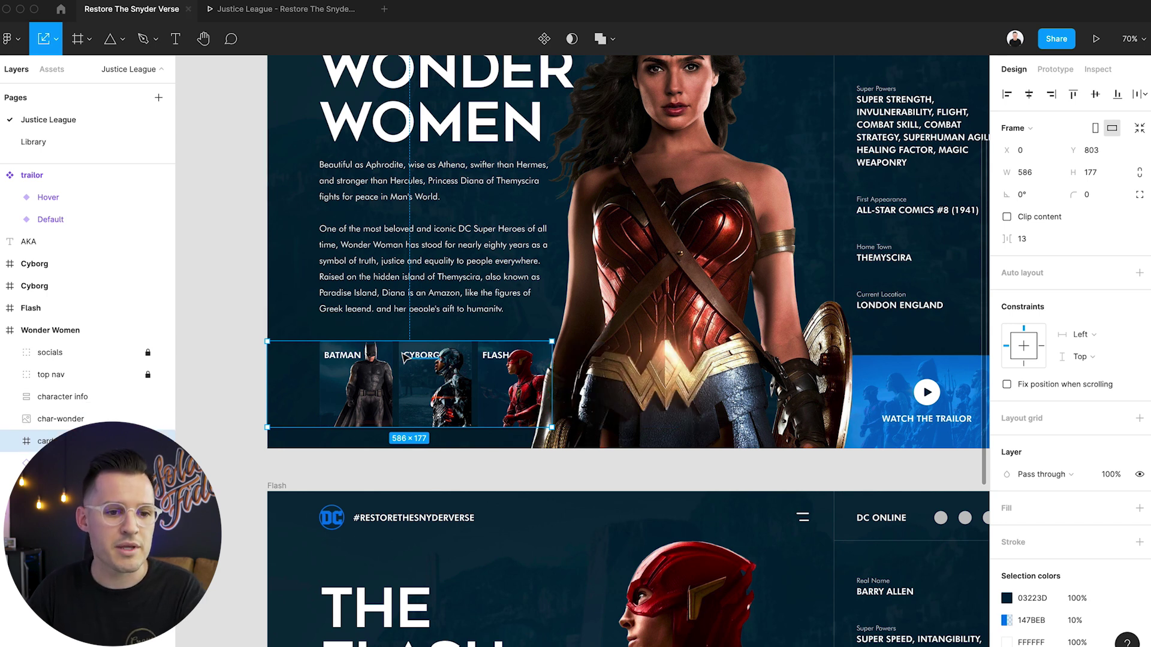
# Set the cards frame to Horizontal scrolling and switch to the running prototype
pyautogui.click(1055, 69)
pyautogui.click(1050, 157)
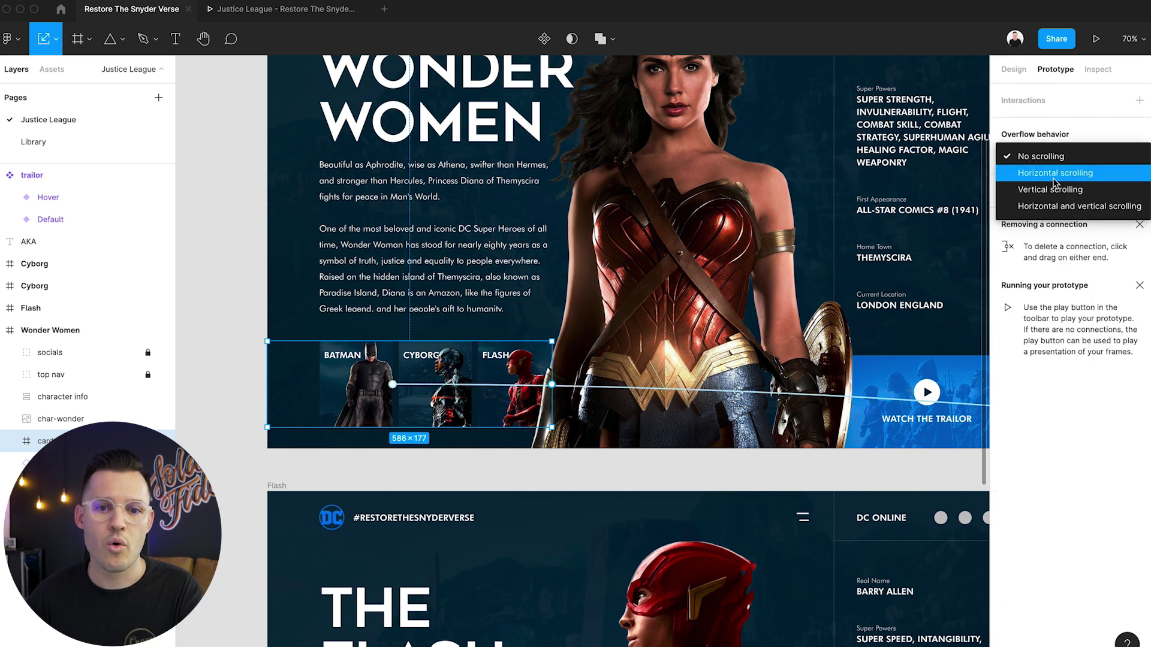
pyautogui.click(1050, 172)
pyautogui.click(282, 9)
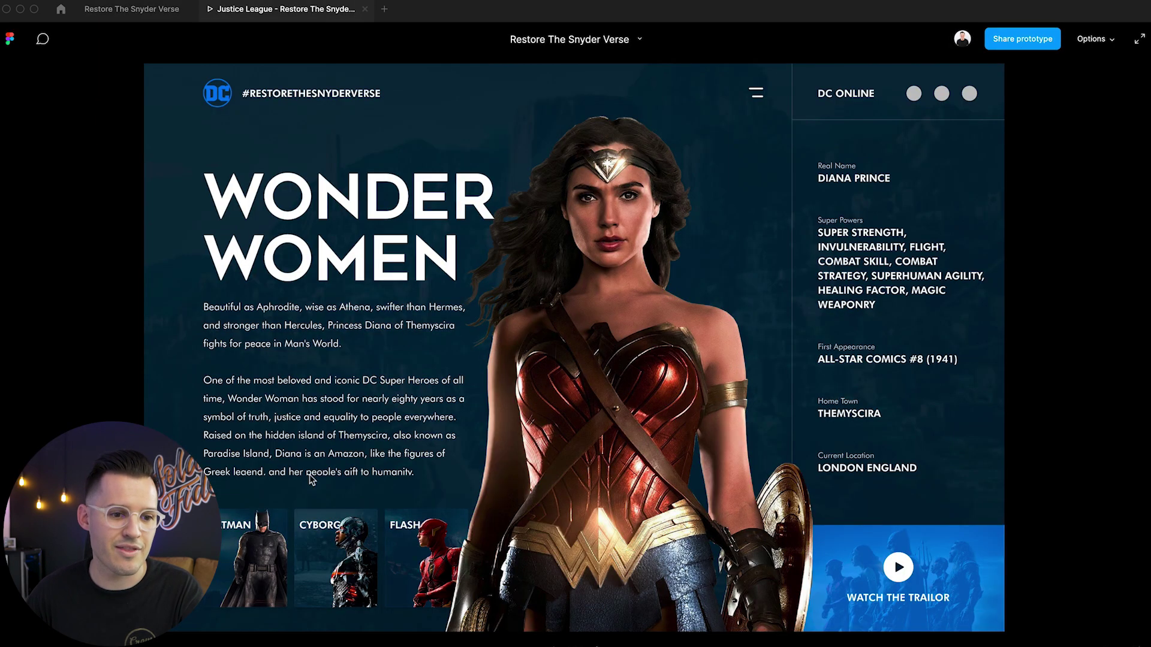
# Scroll the character cards back and forth in the prototype preview to test them
pyautogui.hscroll(5, 374, 559)
pyautogui.hscroll(-5, 374, 559)
pyautogui.hscroll(5, 374, 559)
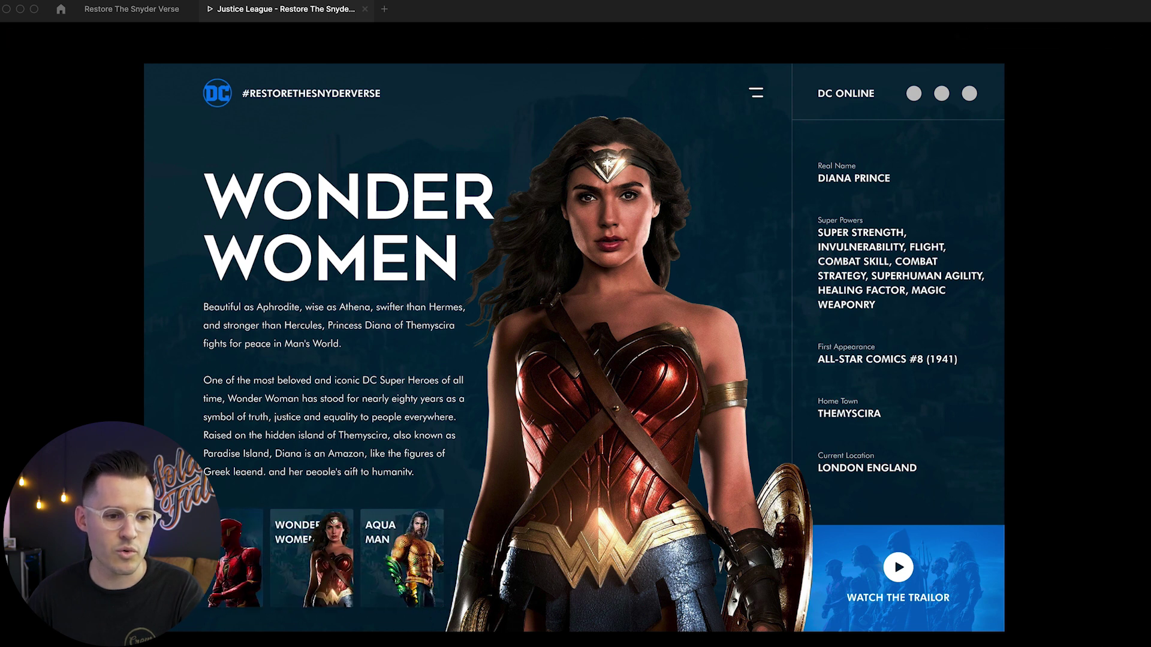
pyautogui.hscroll(-5, 374, 559)
pyautogui.hscroll(2, 239, 606)
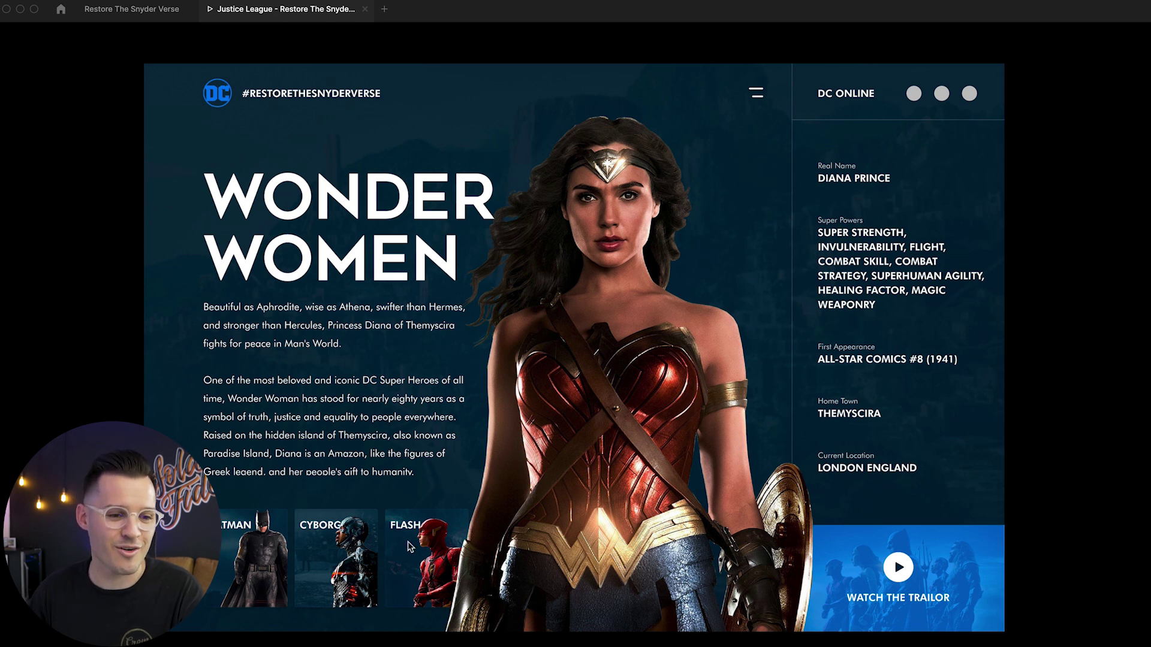
pyautogui.hscroll(3, 384, 555)
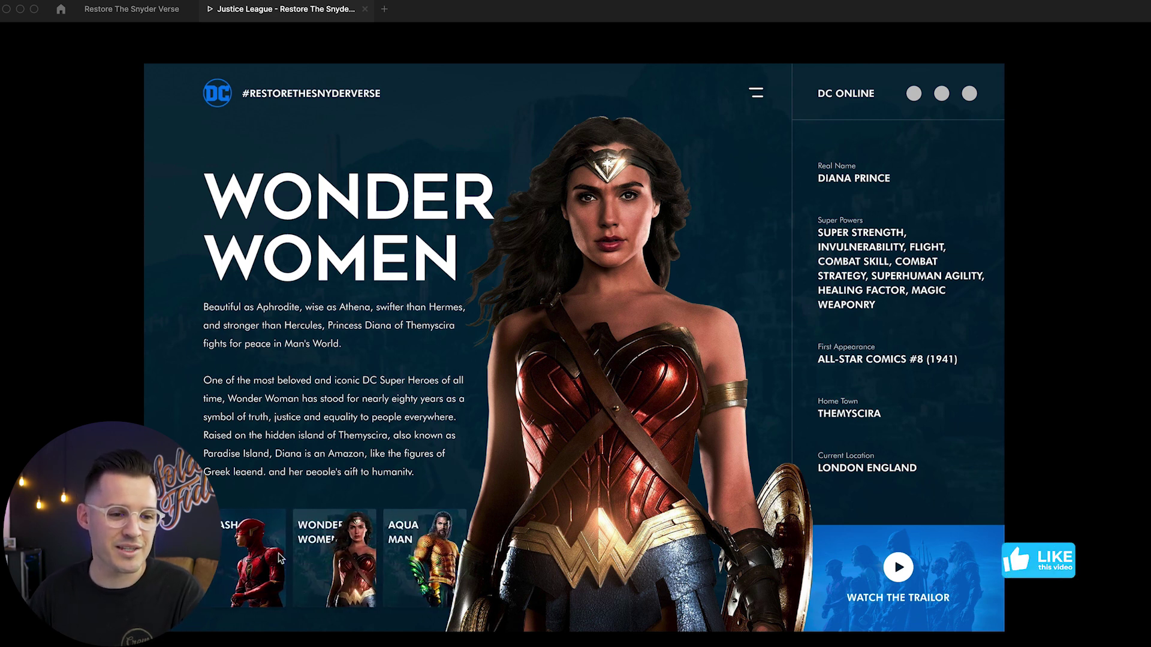
pyautogui.hscroll(-3, 278, 558)
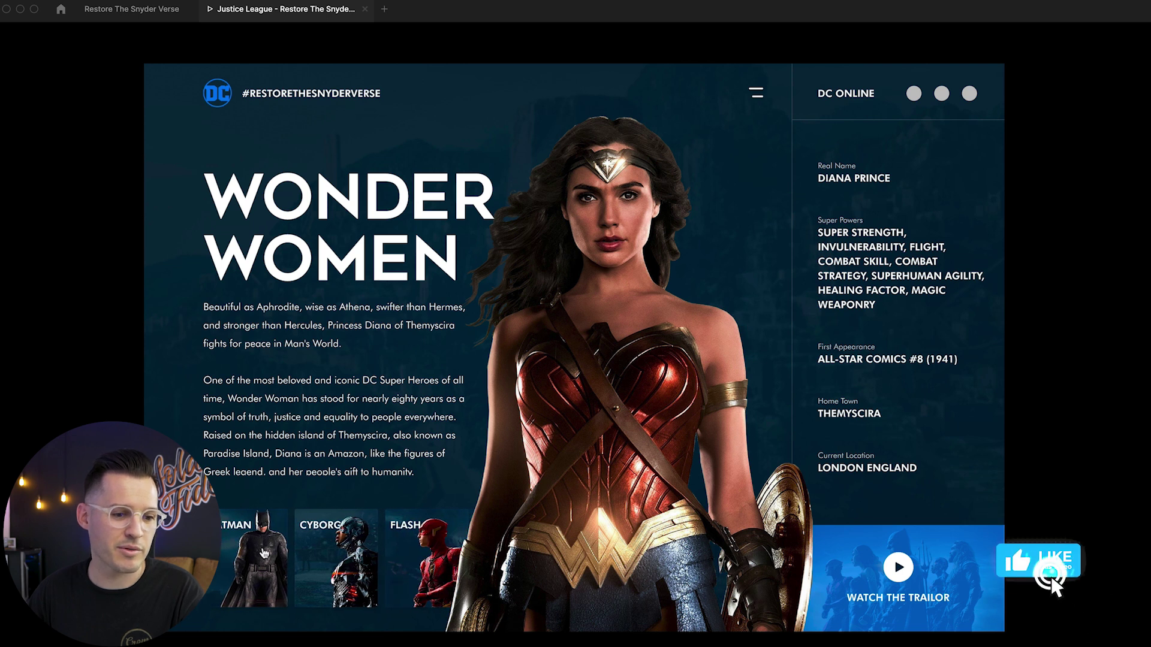
pyautogui.hscroll(3, 263, 553)
pyautogui.hscroll(-3, 266, 554)
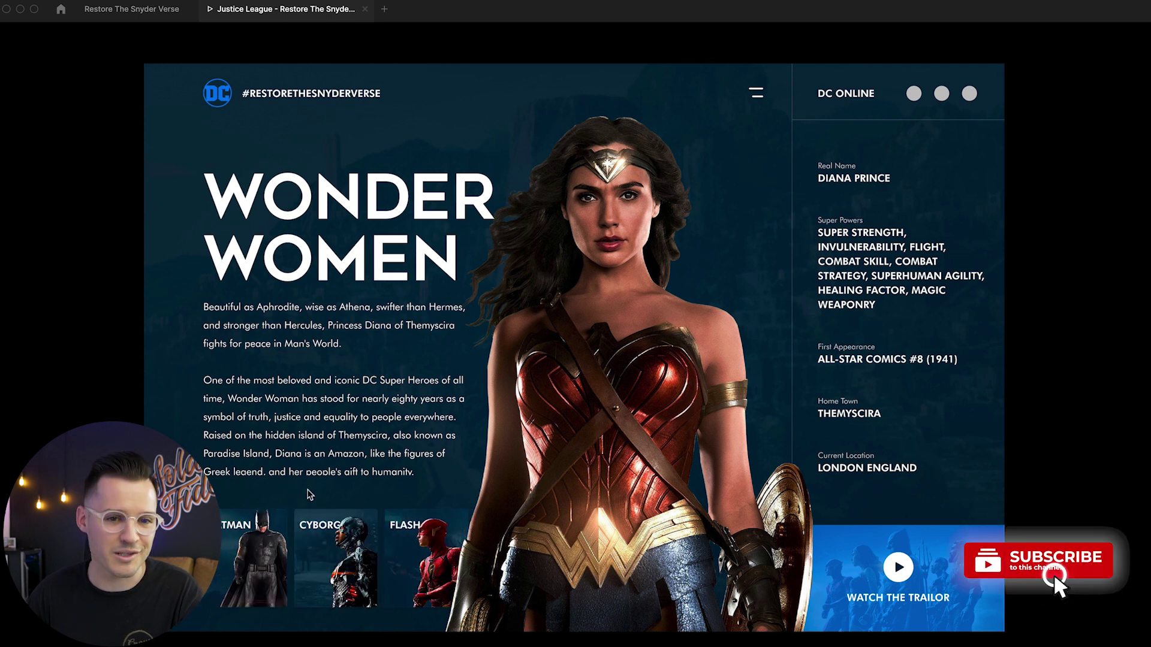
pyautogui.hscroll(3, 228, 552)
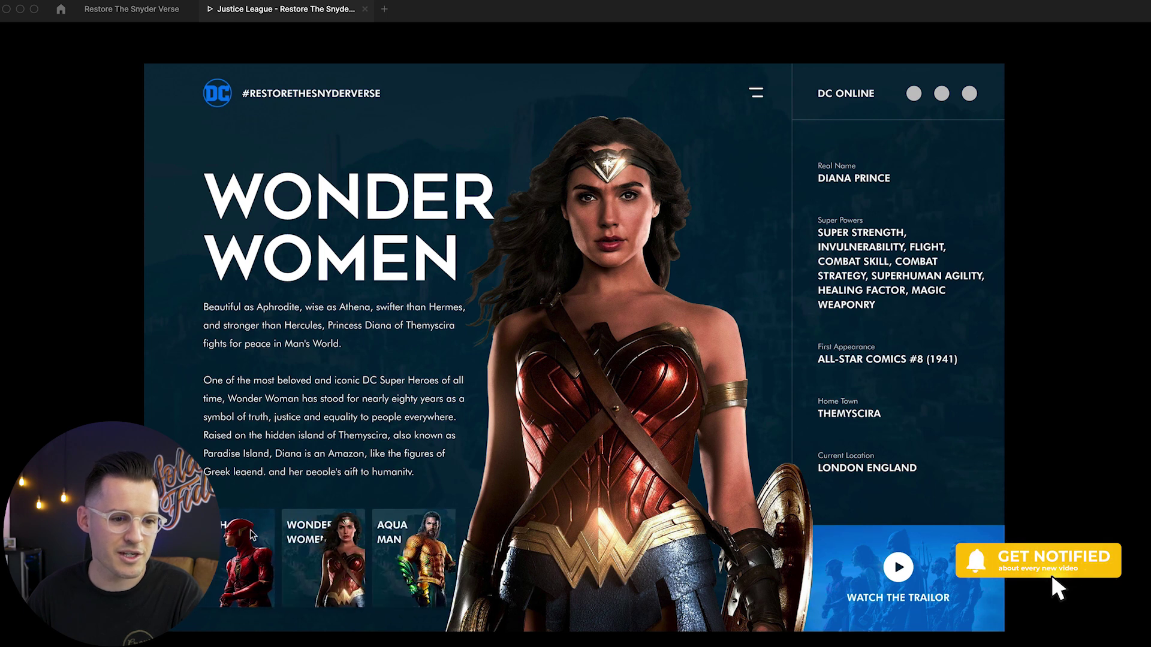
pyautogui.scroll(-5, 359, 384)
pyautogui.scroll(5, 366, 375)
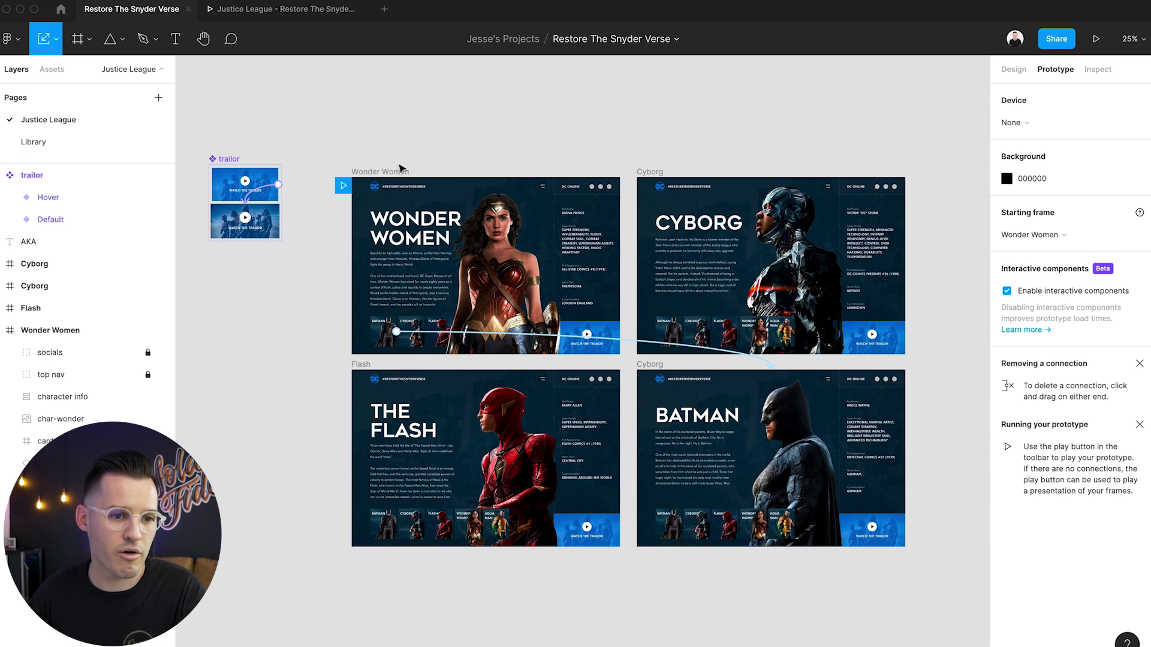
# Alt-drag the Wonder Women frame to the right to create a second copy
pyautogui.moveTo(400, 169); pyautogui.dragTo(822, 176)
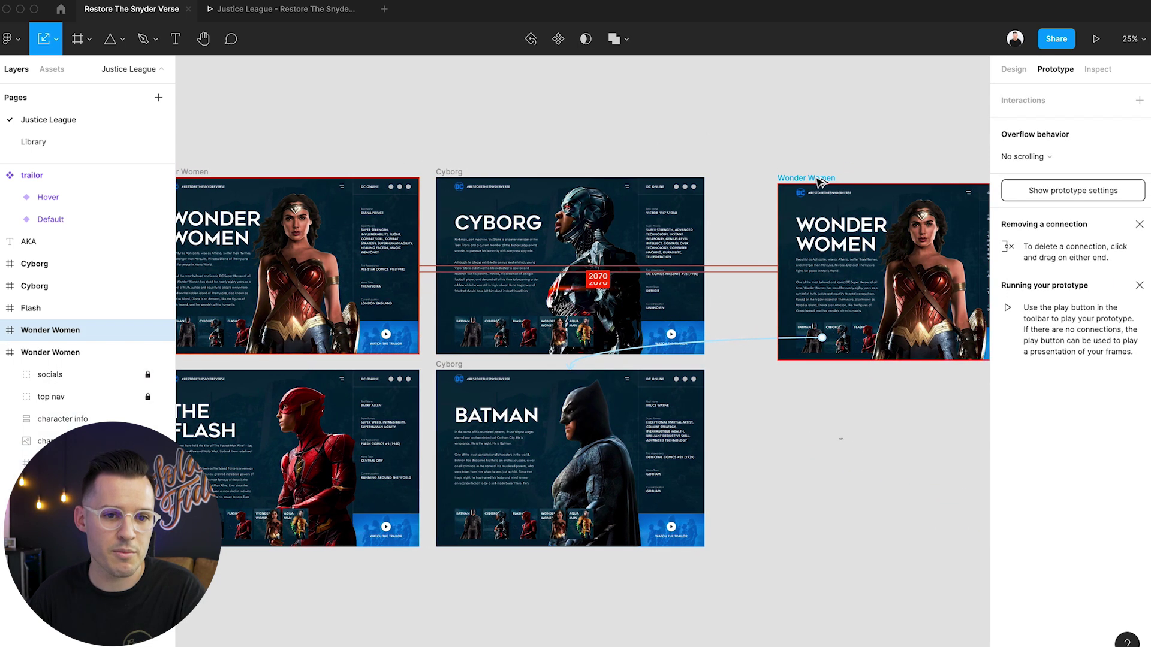
pyautogui.click(820, 180)
pyautogui.moveTo(869, 146); pyautogui.dragTo(561, 150)
# Add a new page named Animation
pyautogui.click(159, 98)
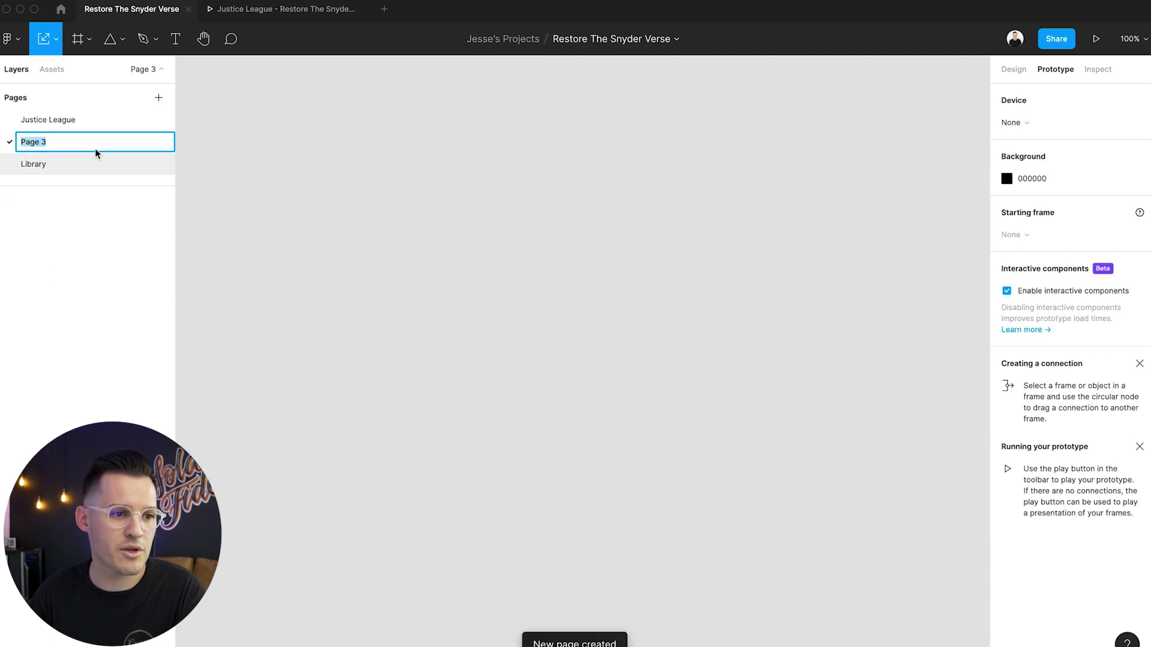
pyautogui.write('Animat')
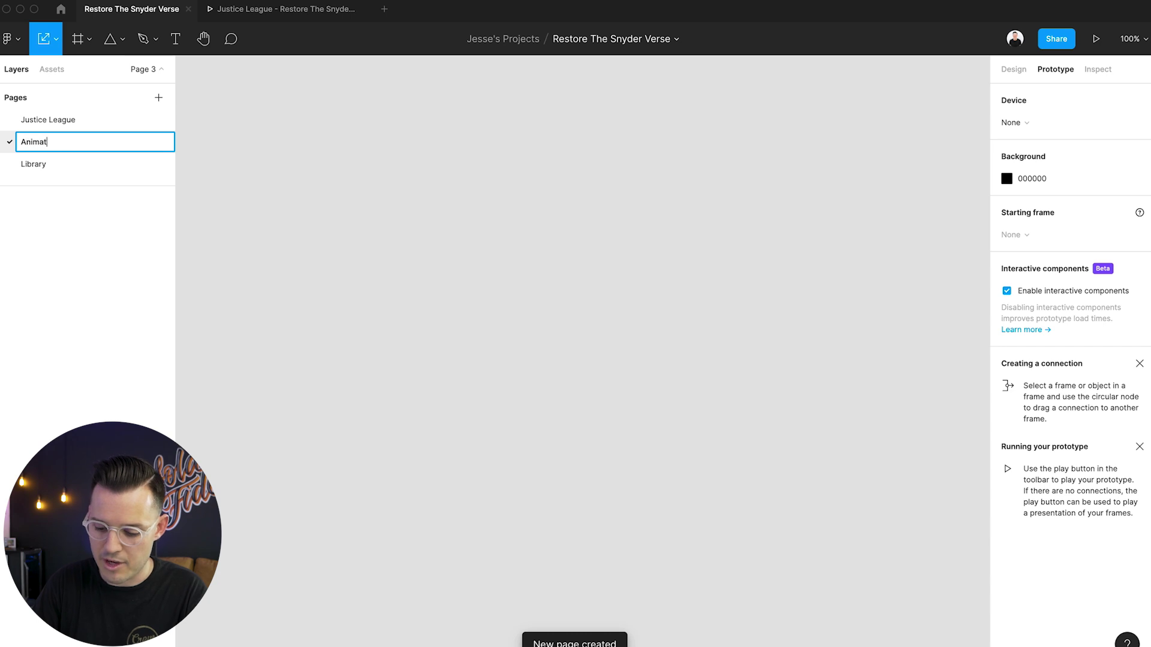
pyautogui.write('ion')
pyautogui.press('Return')
# Move the Wonder Women frame from Justice League to the Animation page and zoom in on it
pyautogui.click(79, 120)
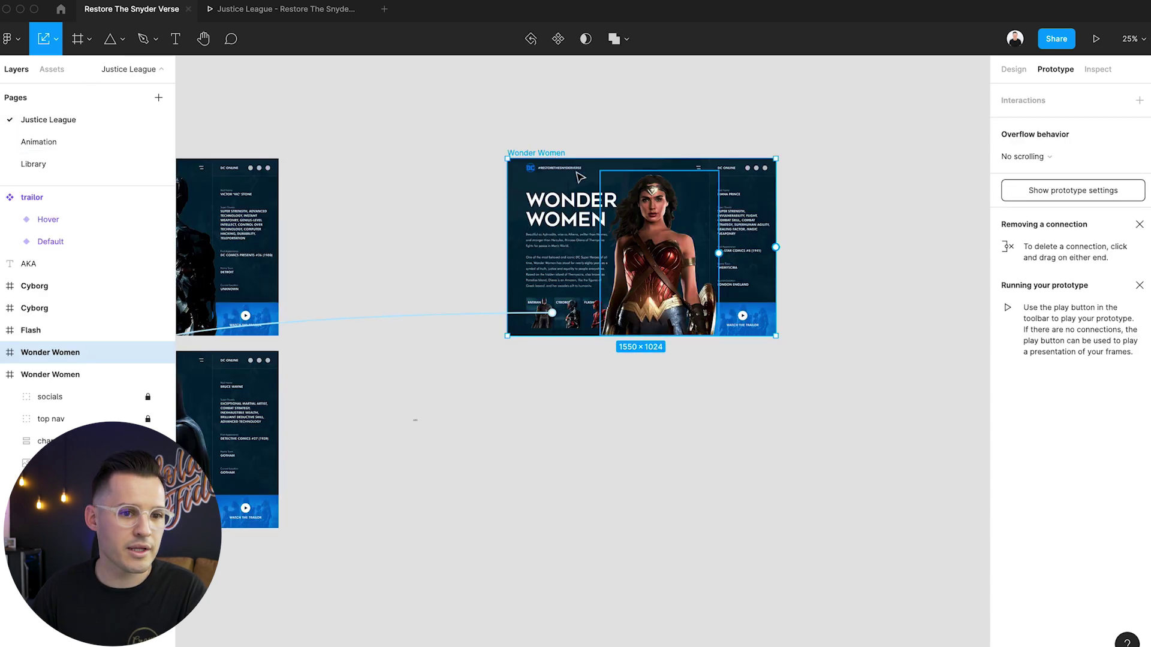
pyautogui.rightClick(549, 158)
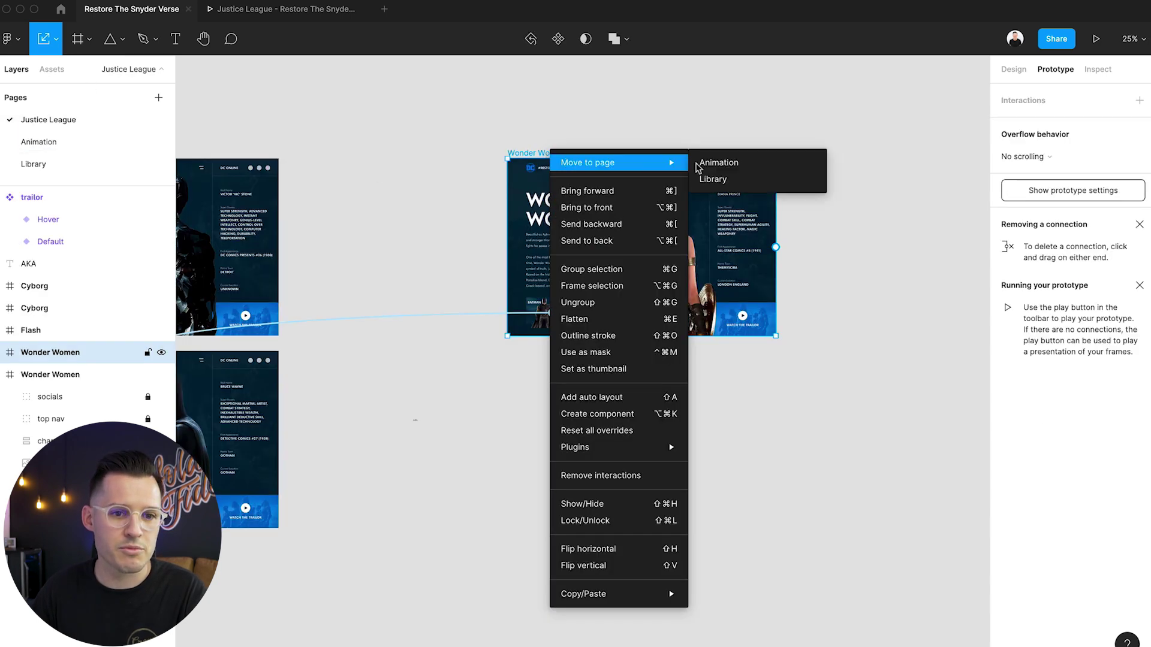
pyautogui.click(721, 162)
pyautogui.click(81, 142)
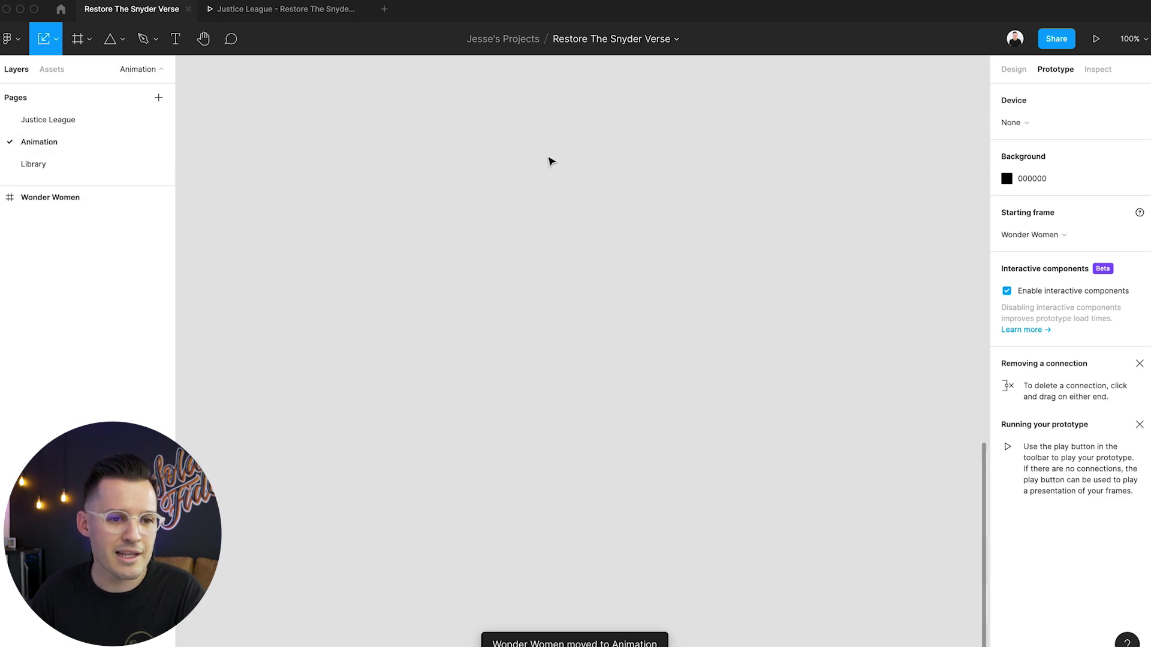
pyautogui.hotkey('shift', '1')
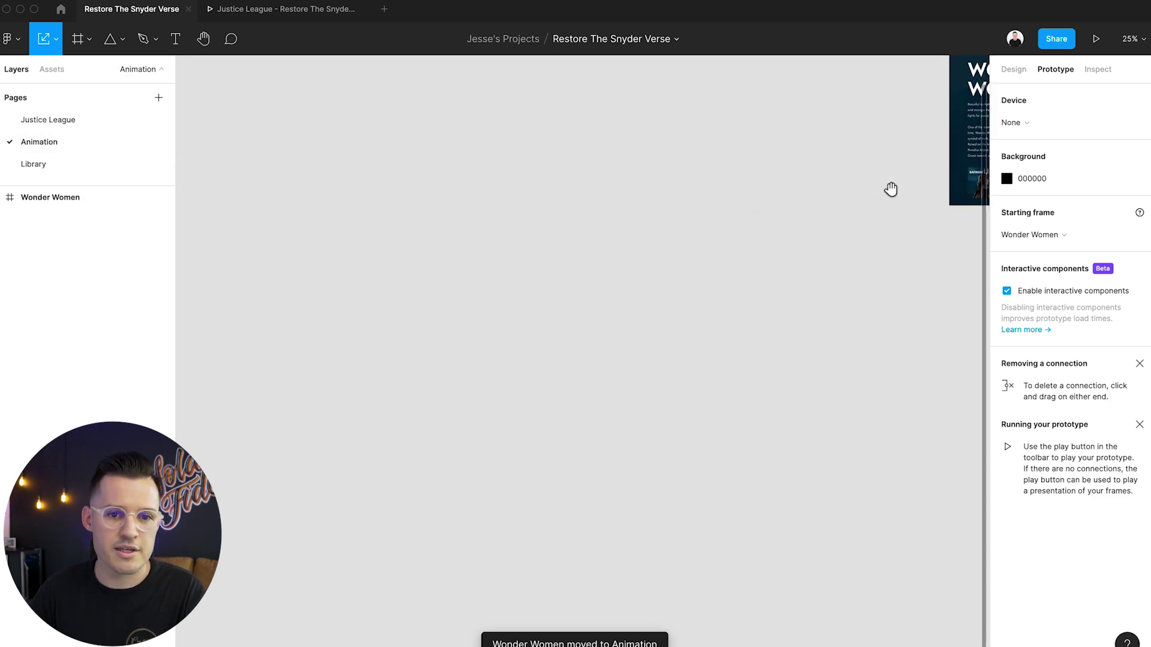
pyautogui.moveTo(890, 189); pyautogui.dragTo(314, 380)
pyautogui.press('z')
pyautogui.moveTo(319, 197); pyautogui.dragTo(747, 458)
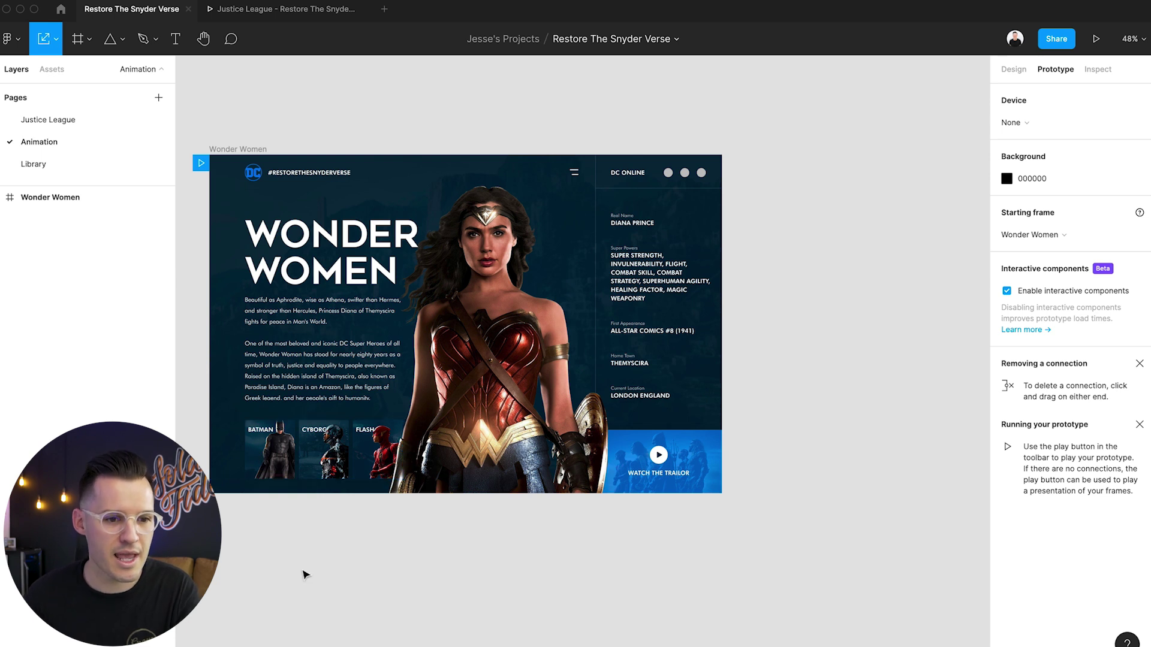
pyautogui.click(319, 310)
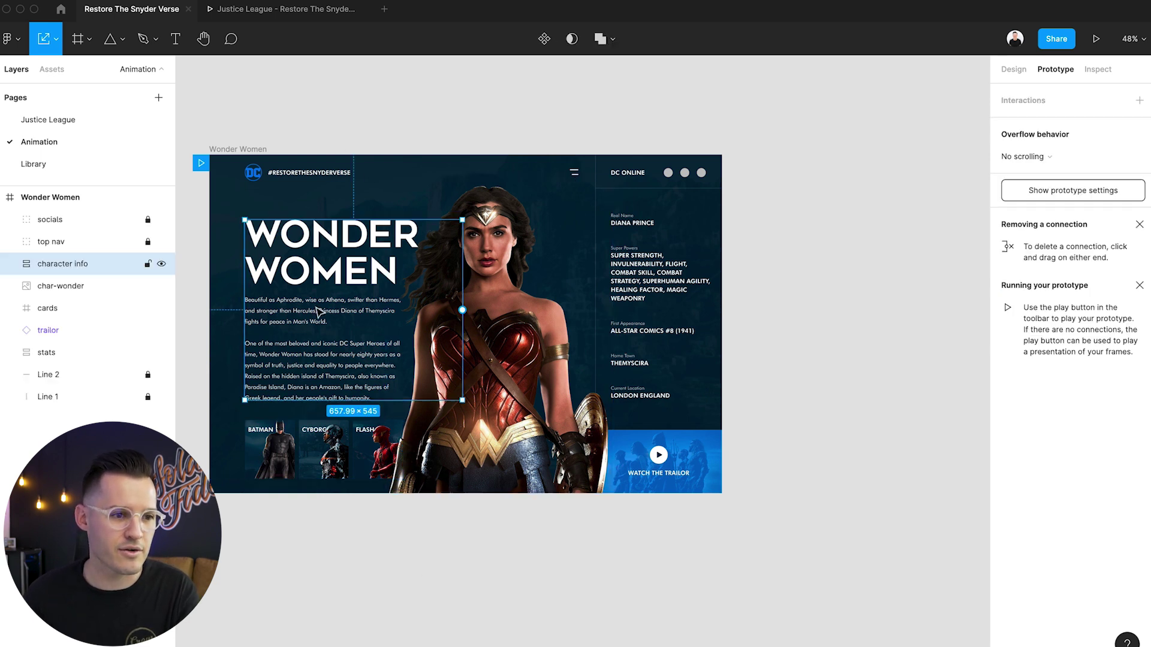
# Rename the character info layer to character info:WW
pyautogui.click(1013, 70)
pyautogui.doubleClick(64, 263)
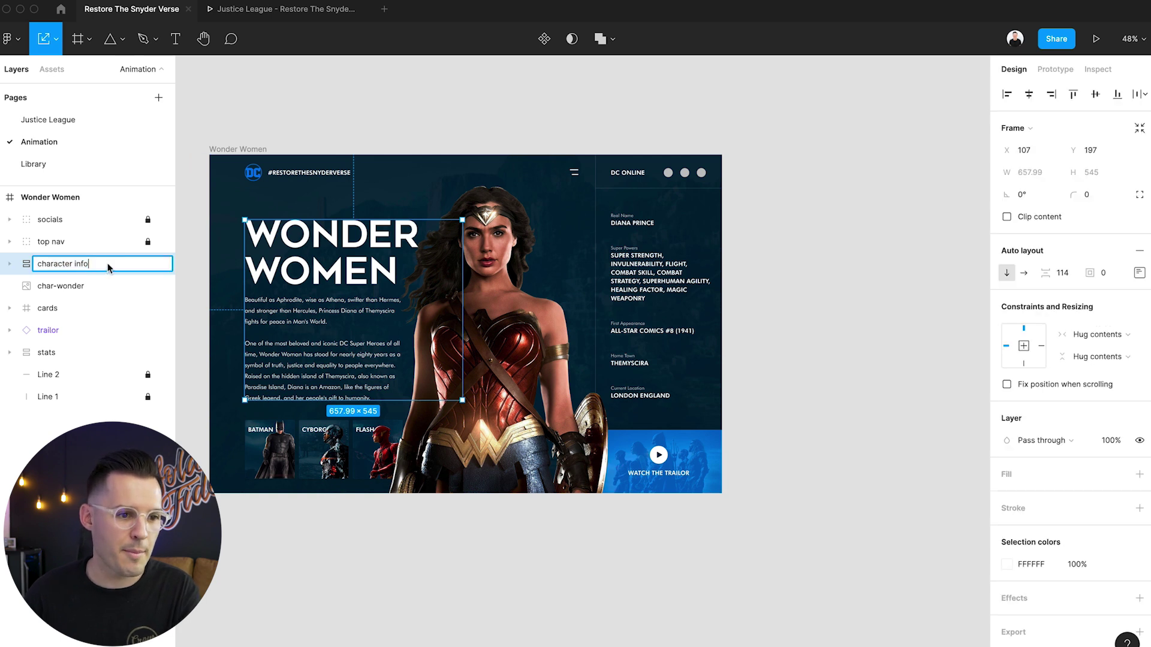
pyautogui.write(':')
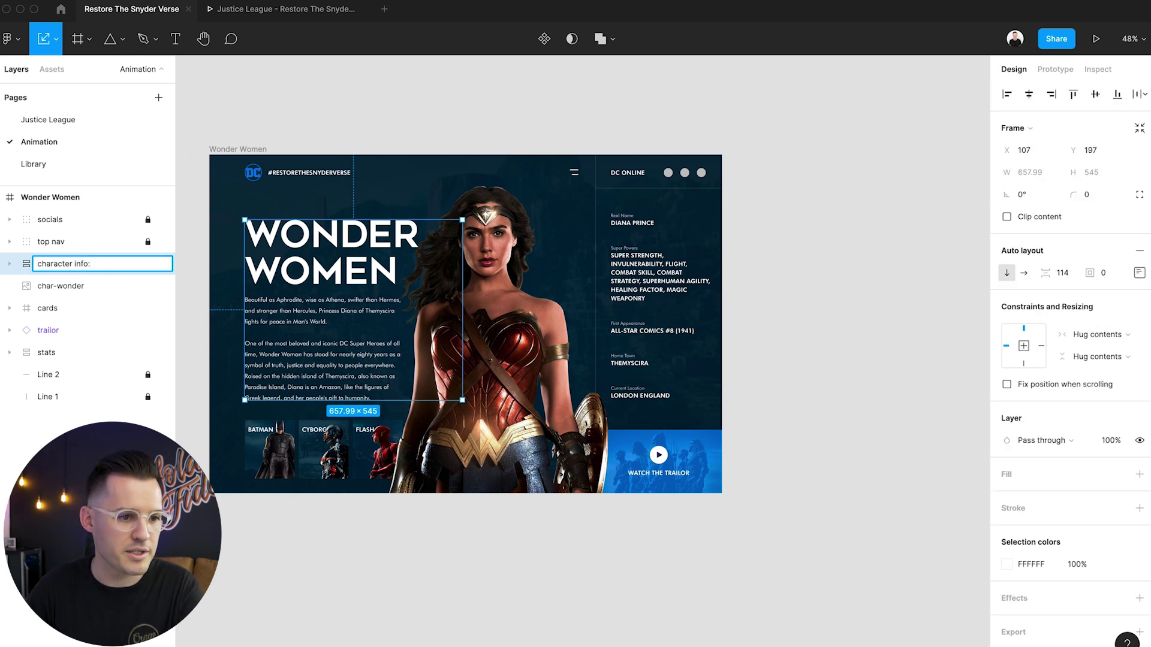
pyautogui.write('WW')
pyautogui.press('Return')
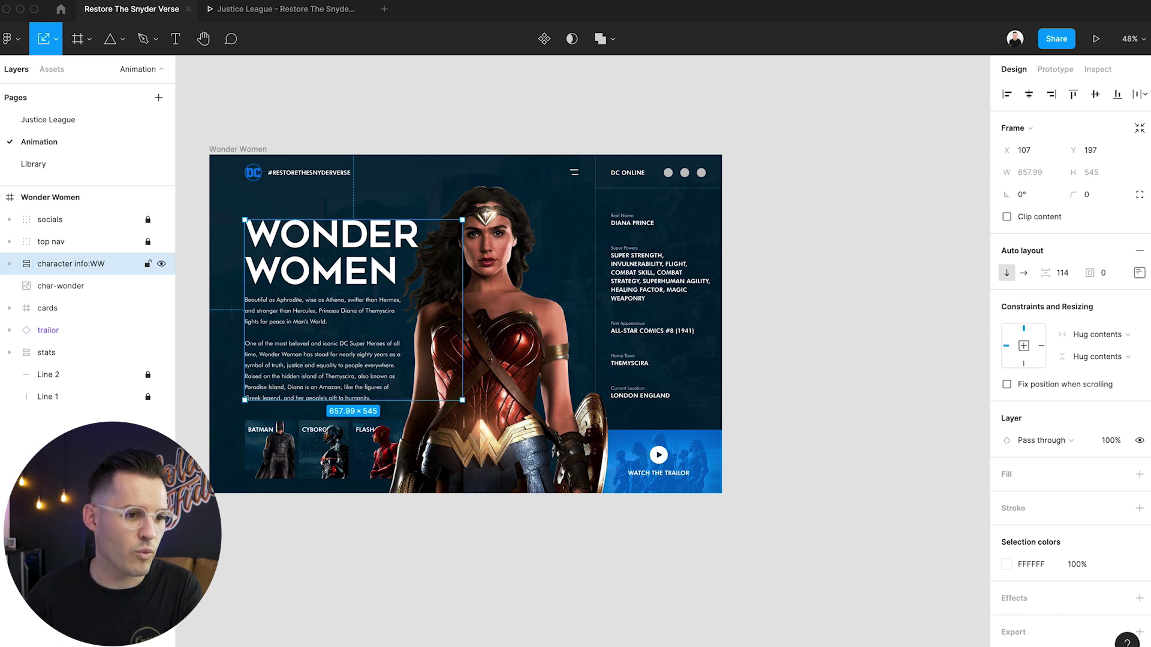
# Rename the char-wonder image layer to char image:WW
pyautogui.click(69, 288)
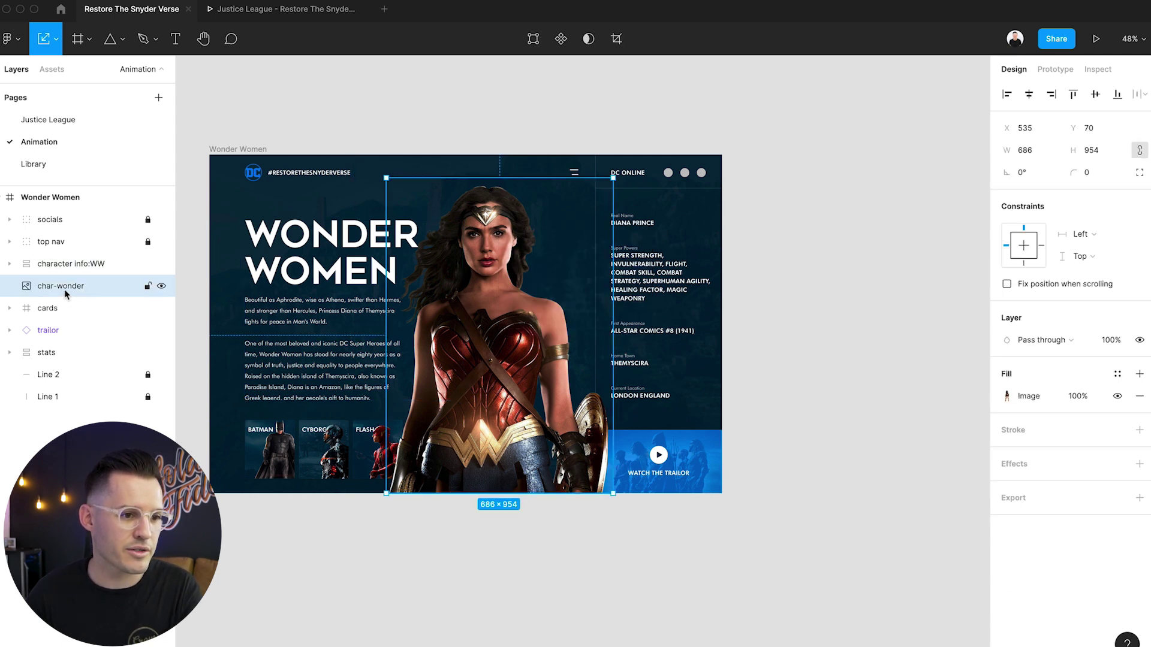
pyautogui.doubleClick(64, 288)
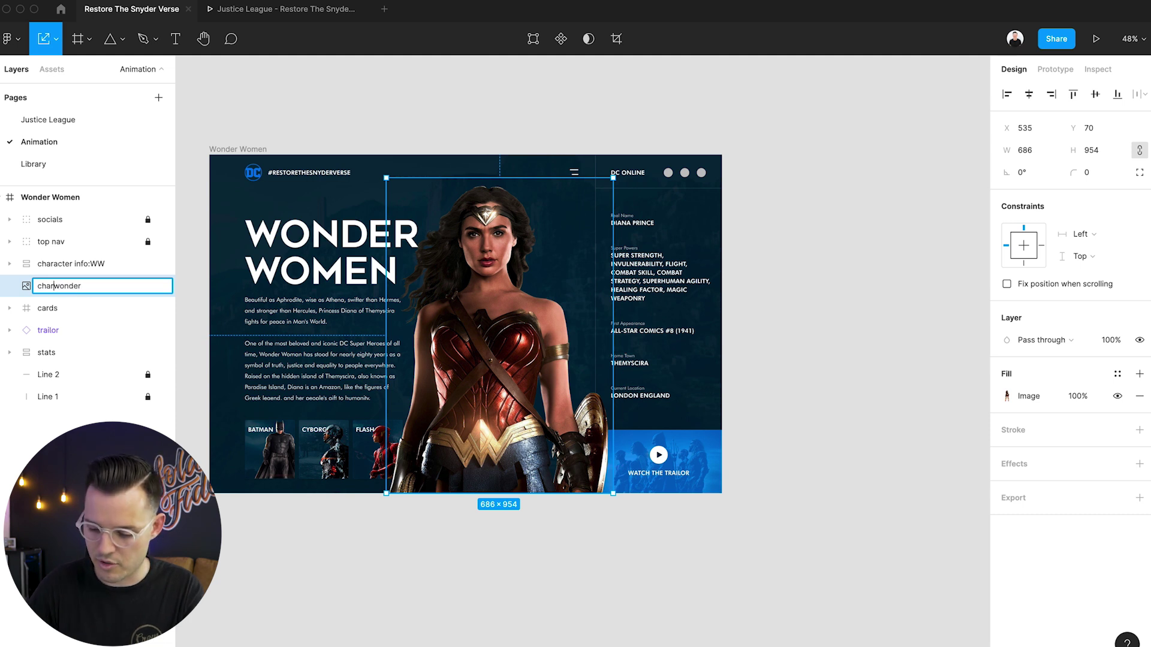
pyautogui.press('BackSpace')
pyautogui.write('imag')
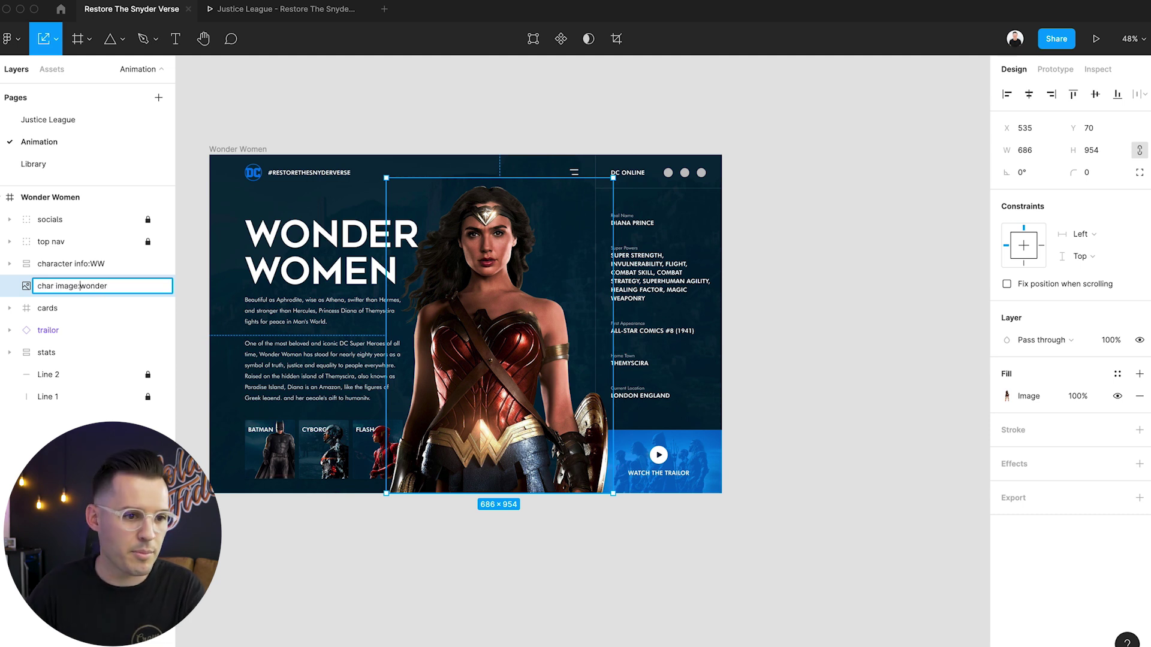
pyautogui.write('e:')
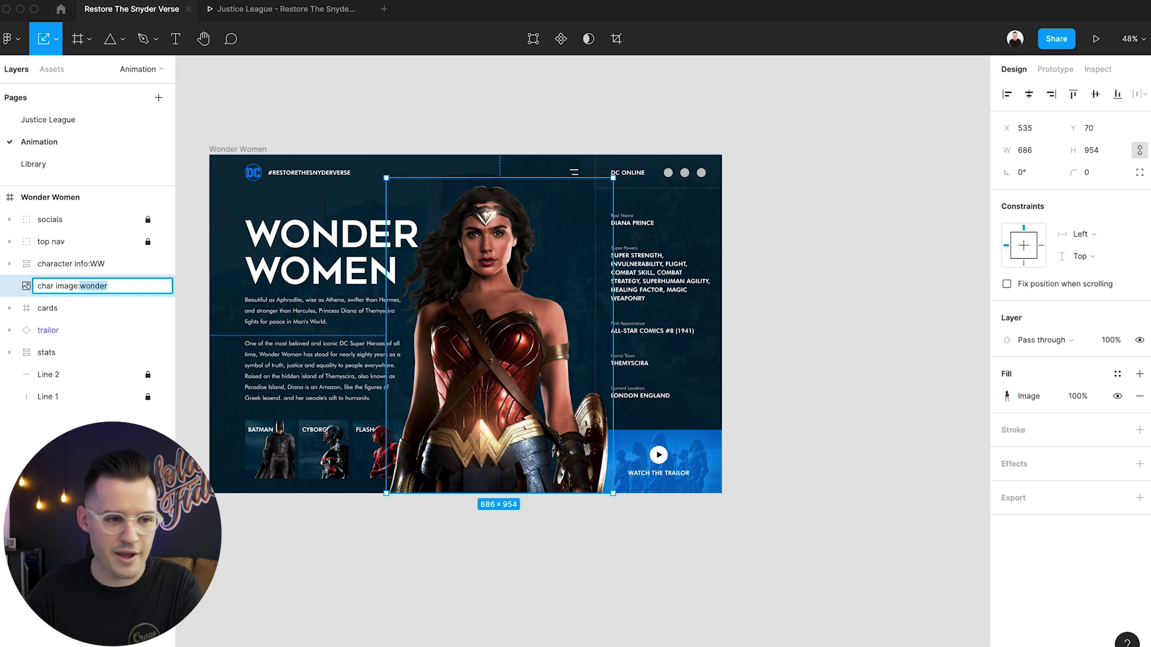
pyautogui.write('WW')
pyautogui.click(295, 558)
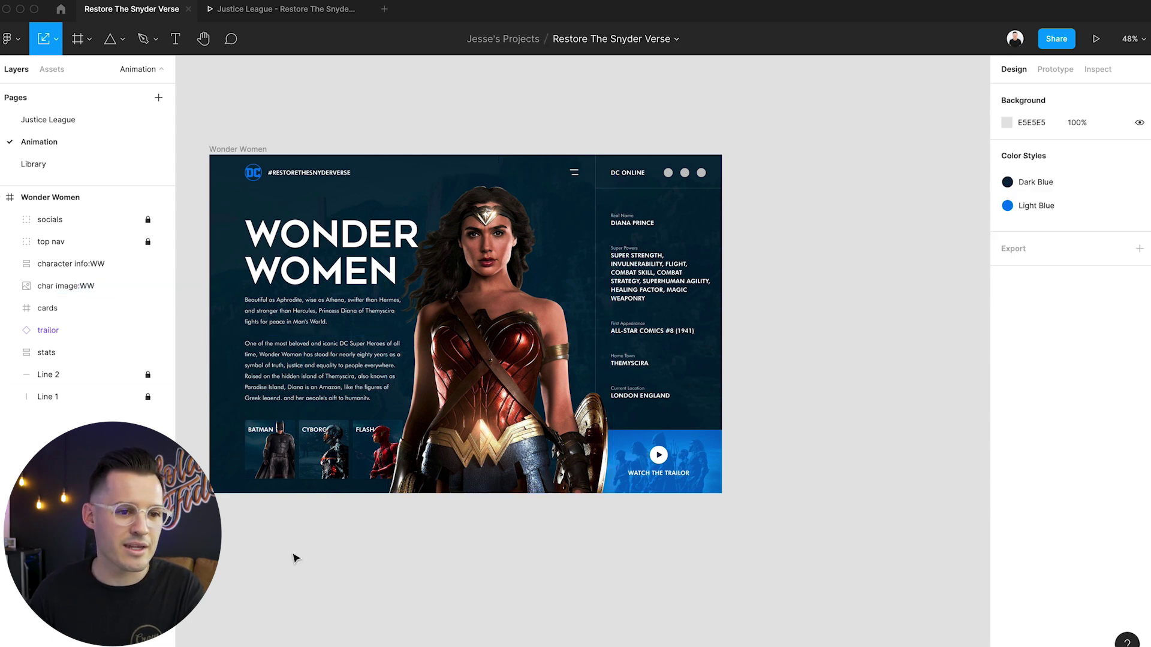
# Rename the stats layer to stats:WW and move it just below char image:WW
pyautogui.click(48, 353)
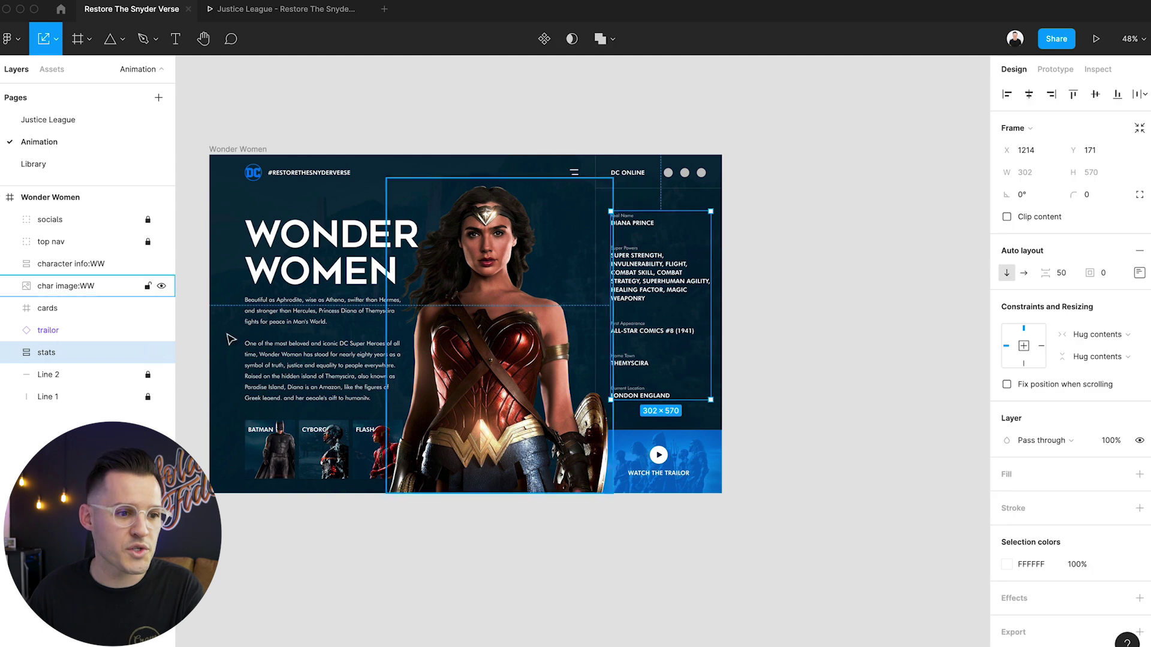
pyautogui.doubleClick(50, 356)
pyautogui.click(64, 358)
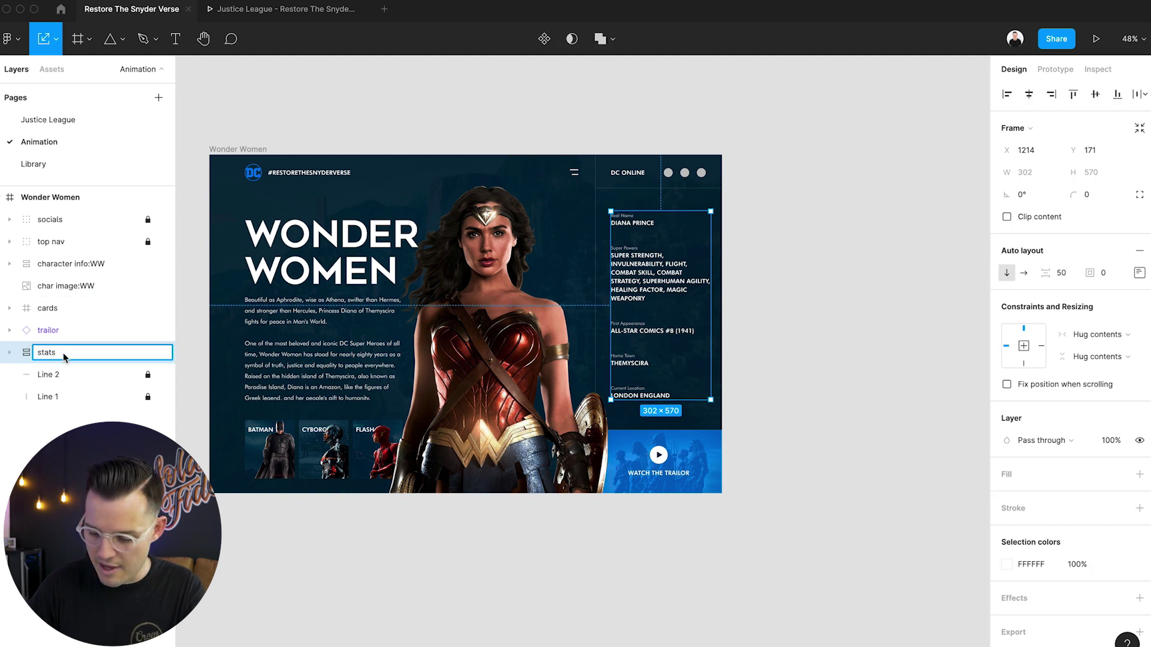
pyautogui.write(':WW')
pyautogui.press('Escape')
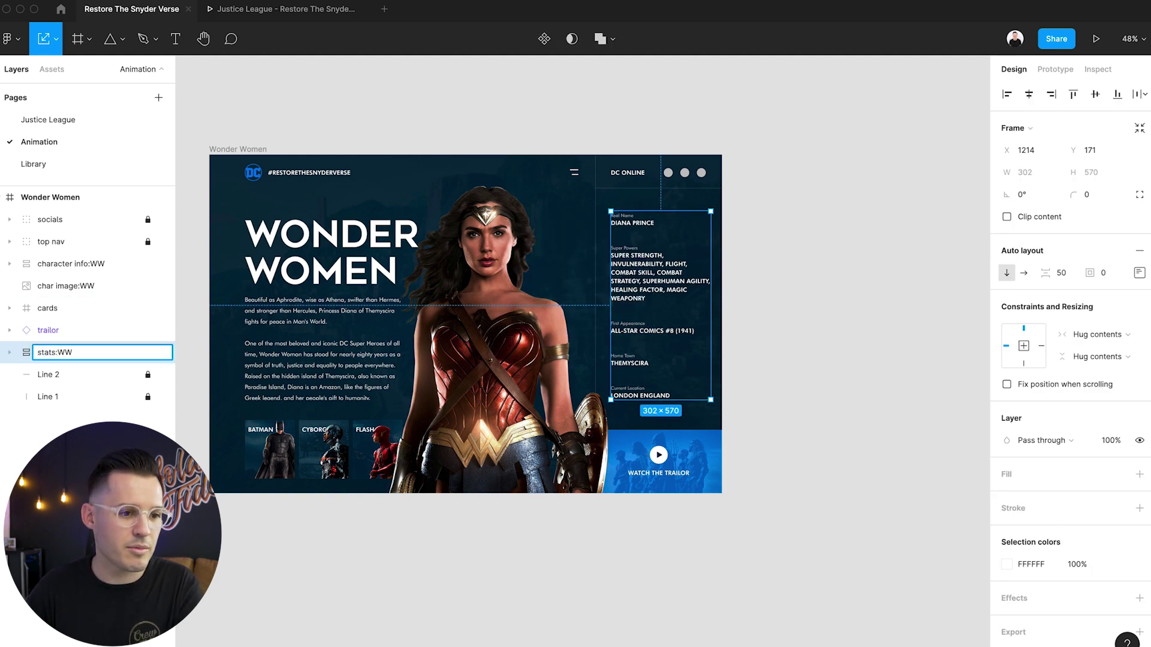
pyautogui.press('Return')
pyautogui.moveTo(59, 357); pyautogui.dragTo(60, 300)
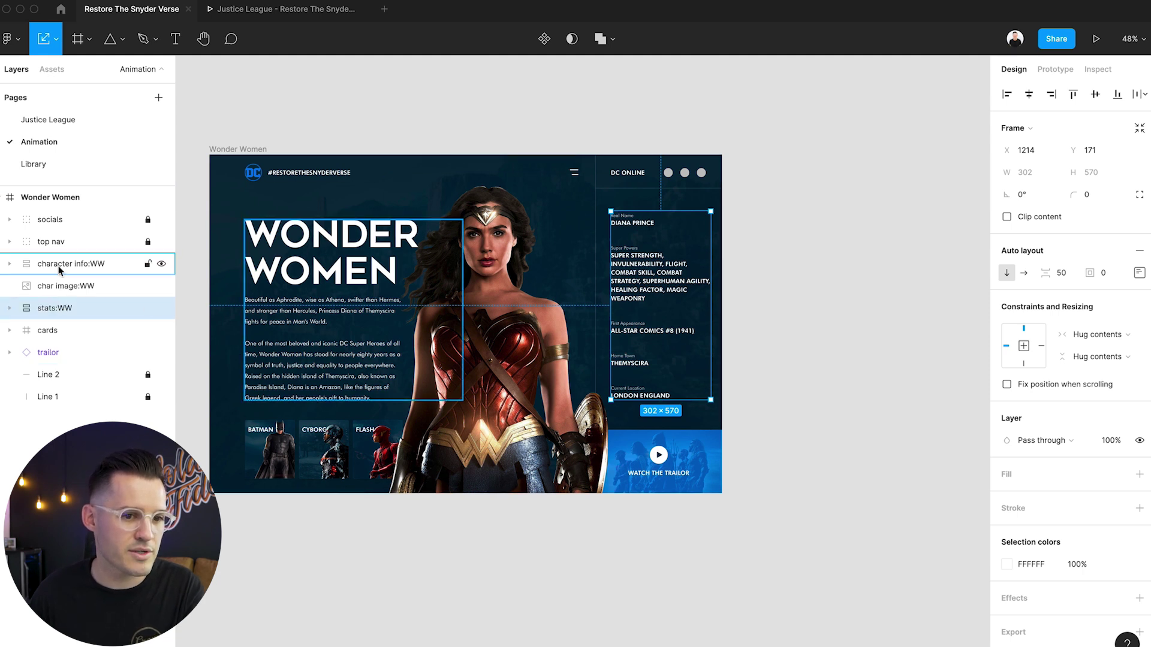
pyautogui.click(60, 121)
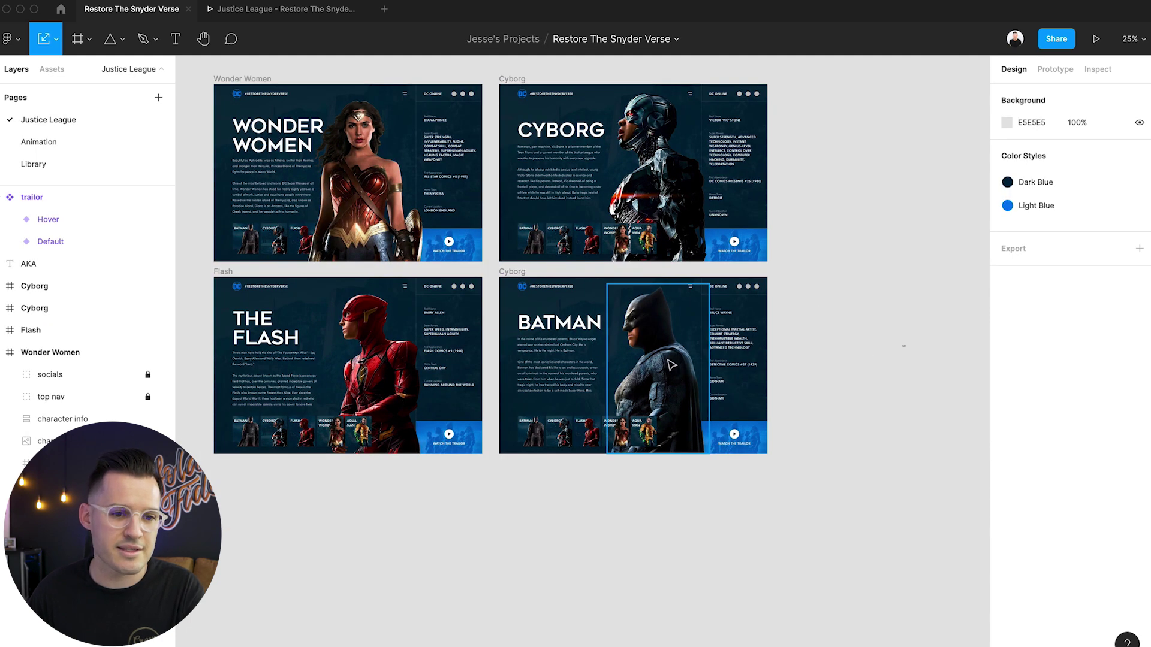
# Paste Batman's image, character info and stats from Justice League onto the Animation page
pyautogui.click(671, 366)
pyautogui.keyDown('shift'); pyautogui.click(569, 365); pyautogui.keyUp('shift')
pyautogui.keyDown('shift'); pyautogui.click(746, 348); pyautogui.keyUp('shift')
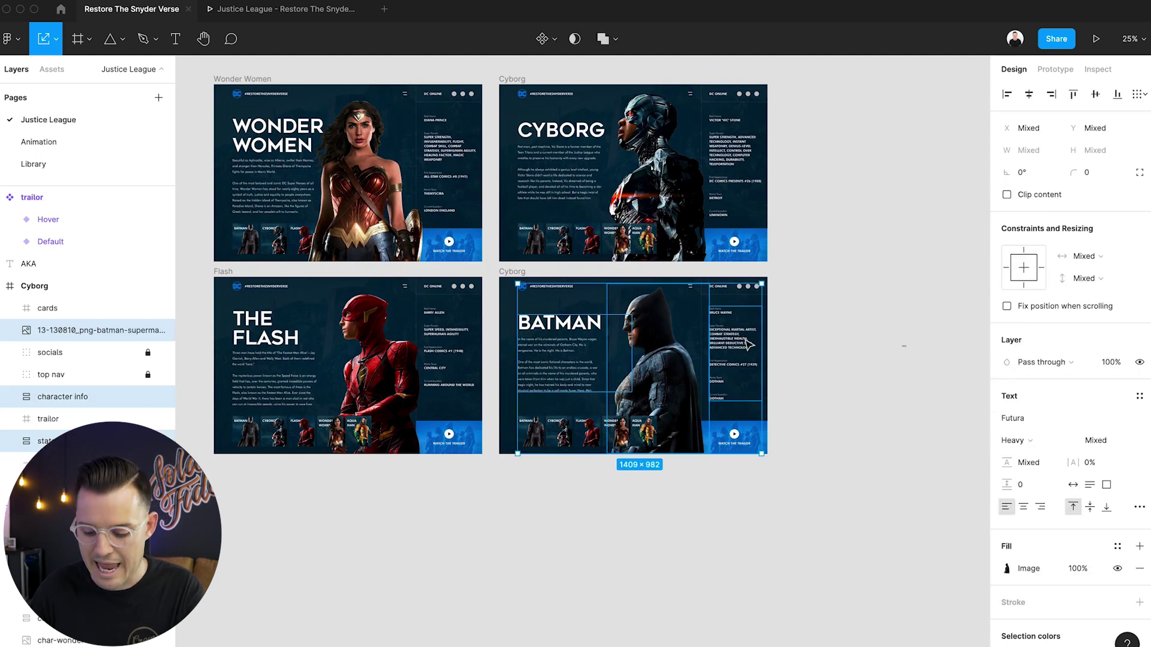
pyautogui.click(56, 145)
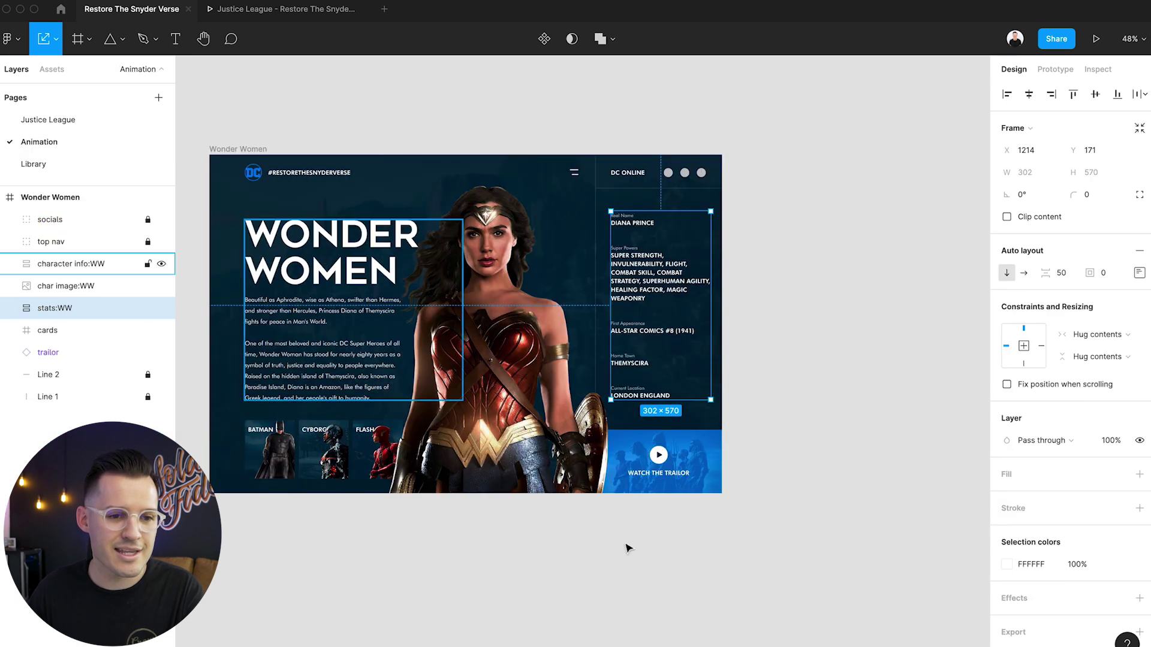
pyautogui.hotkey('ctrl', 'v')
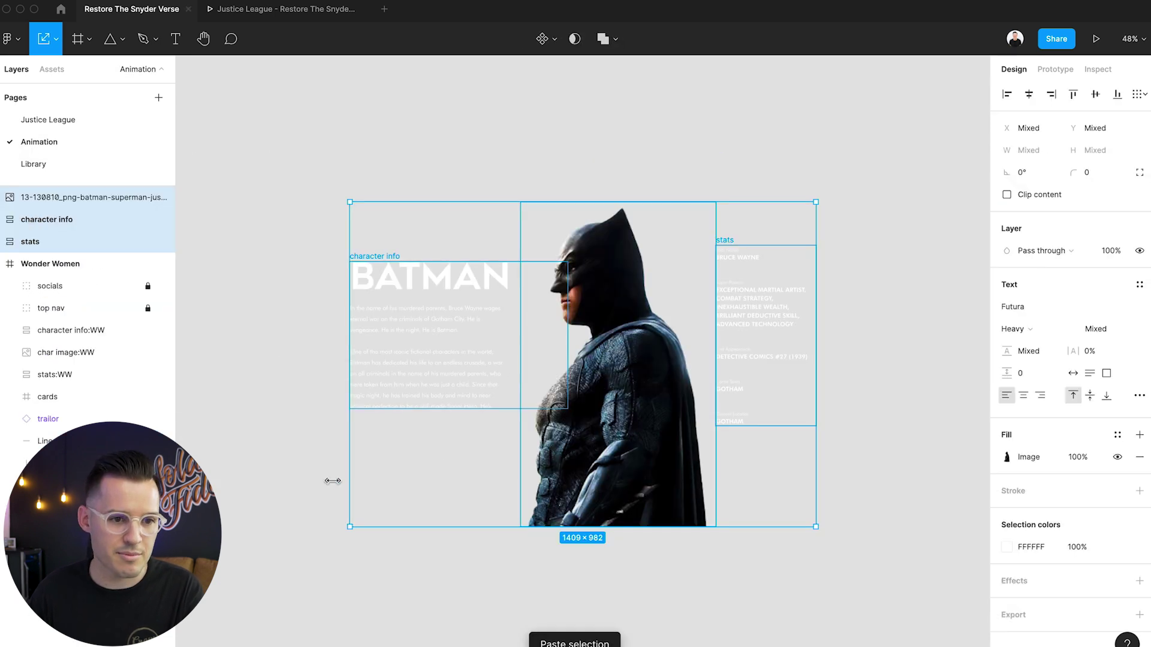
pyautogui.press('Escape')
pyautogui.click(436, 310)
pyautogui.click(368, 247)
pyautogui.click(375, 256)
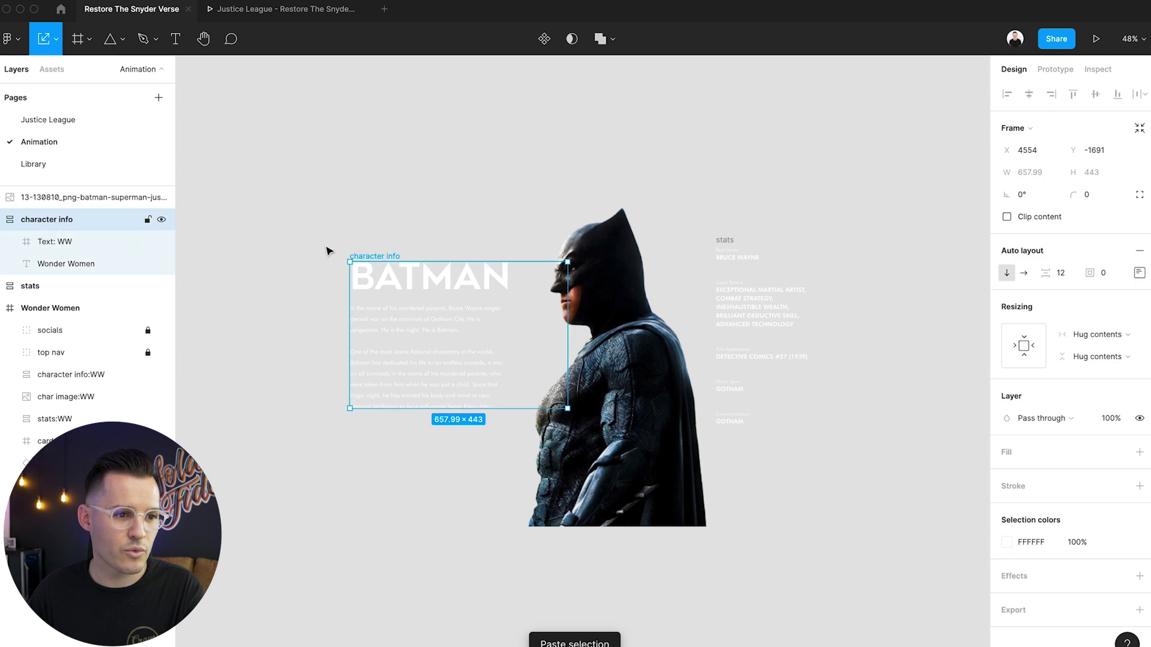
pyautogui.moveTo(253, 230); pyautogui.dragTo(685, 222)
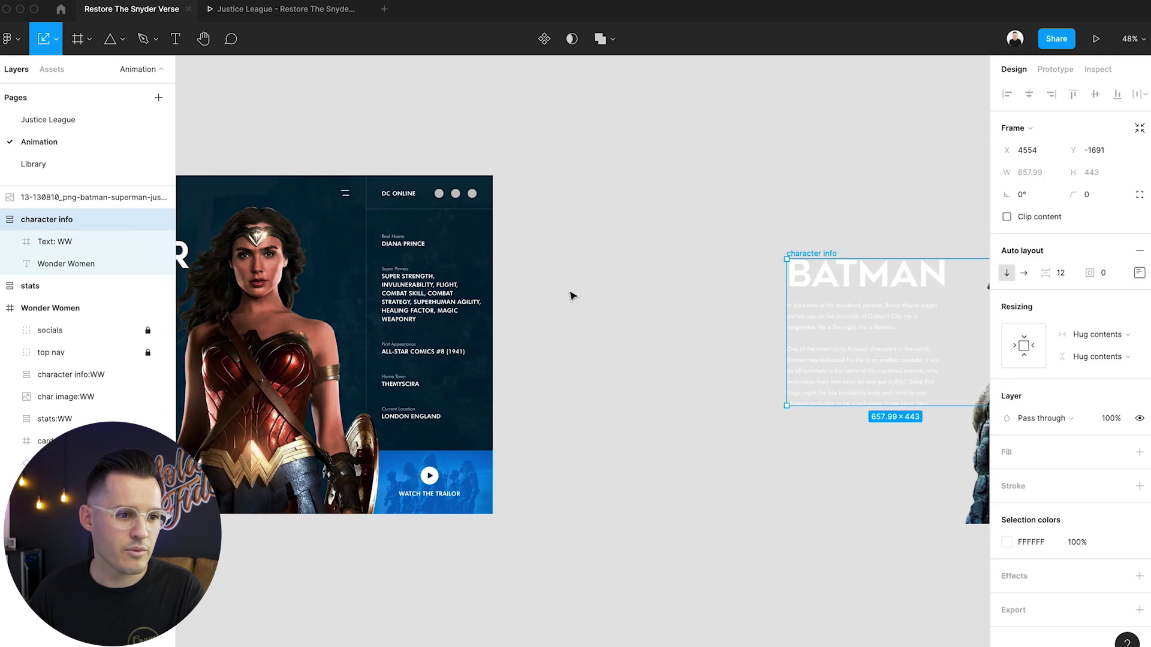
pyautogui.hscroll(8, 608, 276)
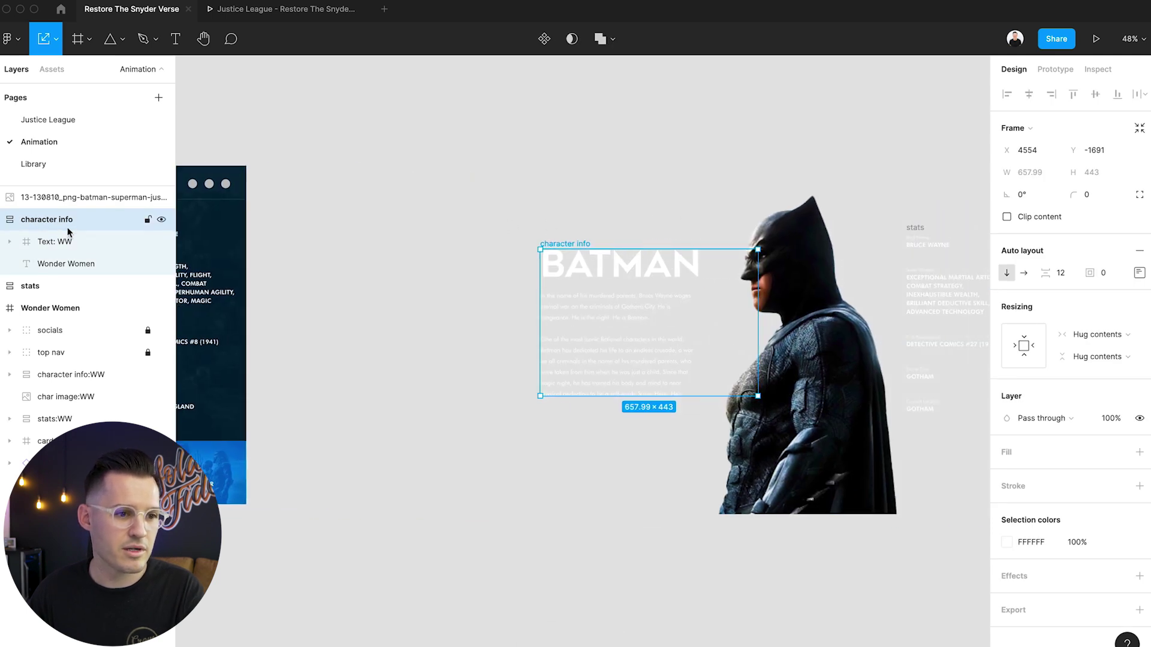
pyautogui.click(514, 228)
pyautogui.hotkey('ctrl', 'z')
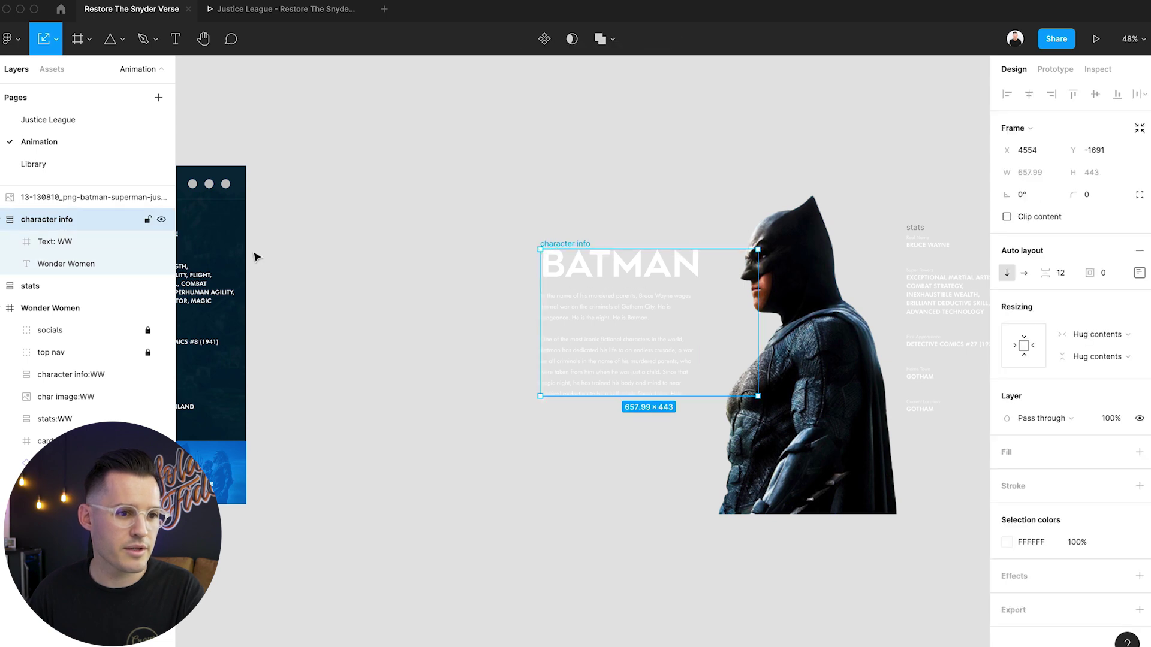
# Rename Batman's character info layer to character info:BATS
pyautogui.doubleClick(77, 223)
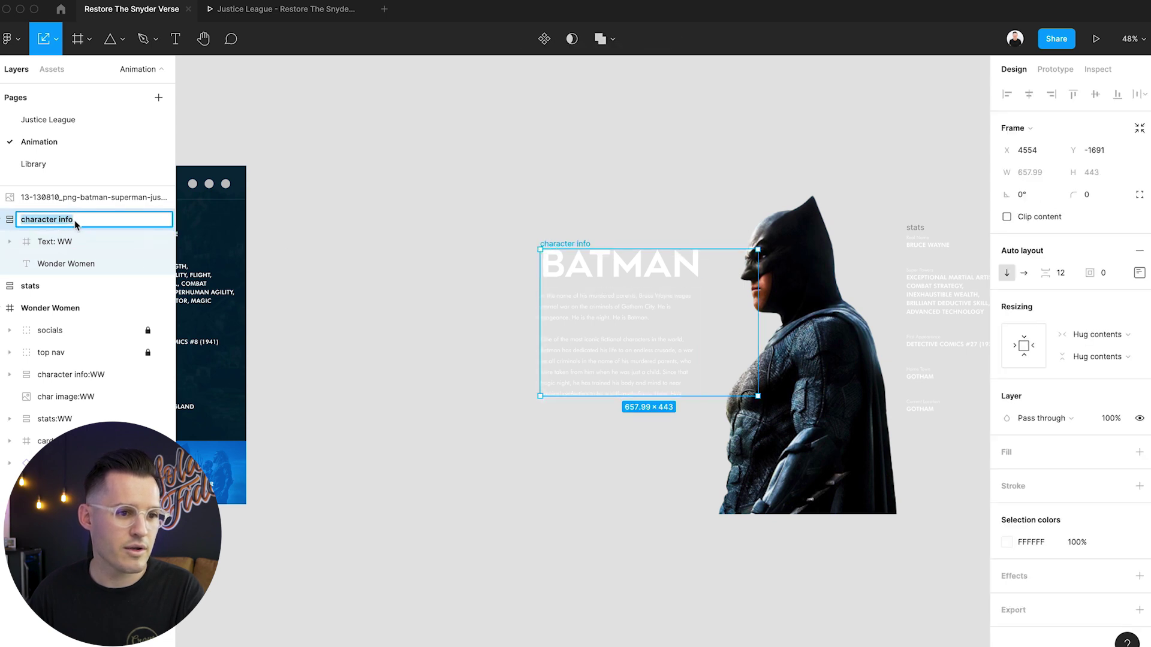
pyautogui.write(':BAT')
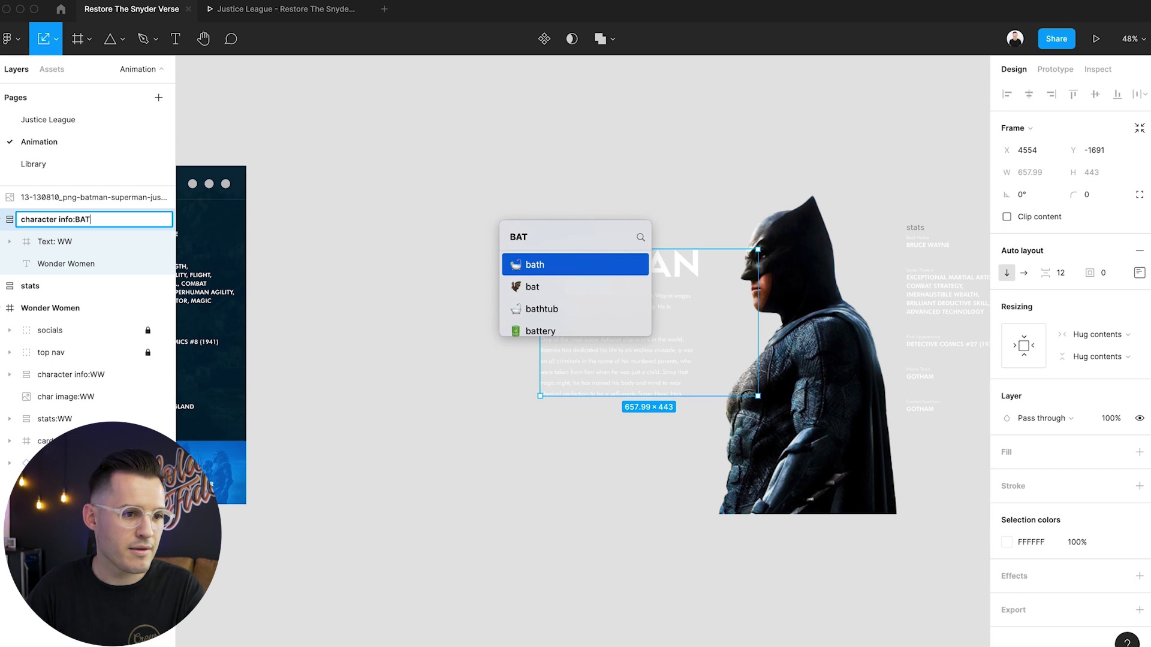
pyautogui.write('S')
pyautogui.press('Escape')
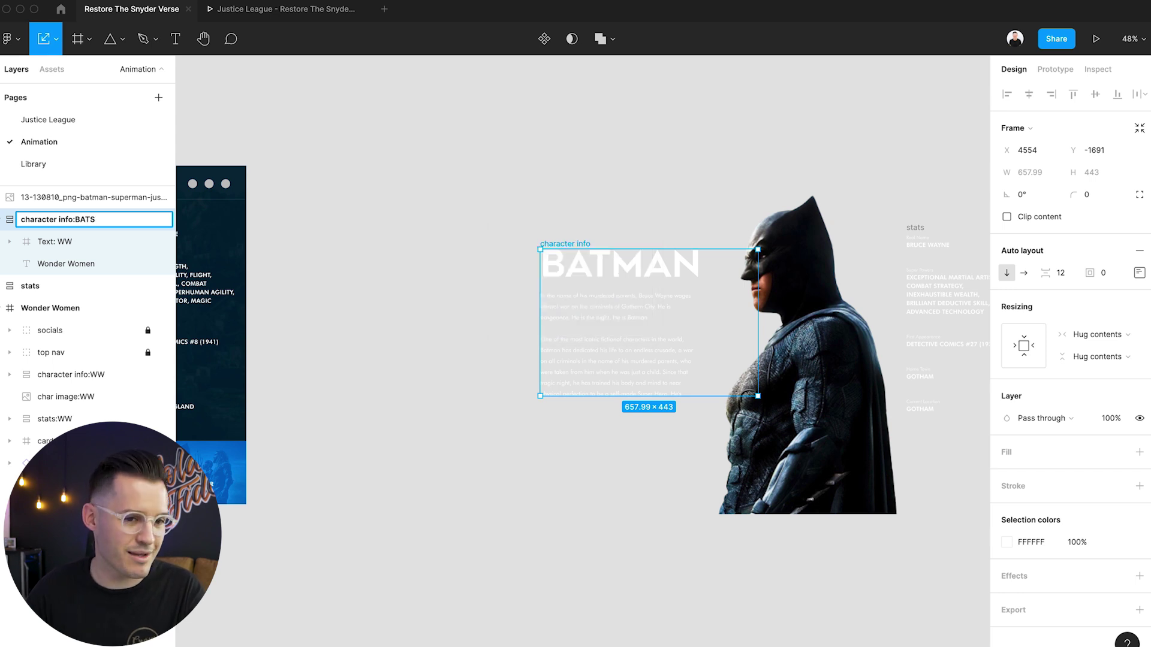
pyautogui.click(717, 241)
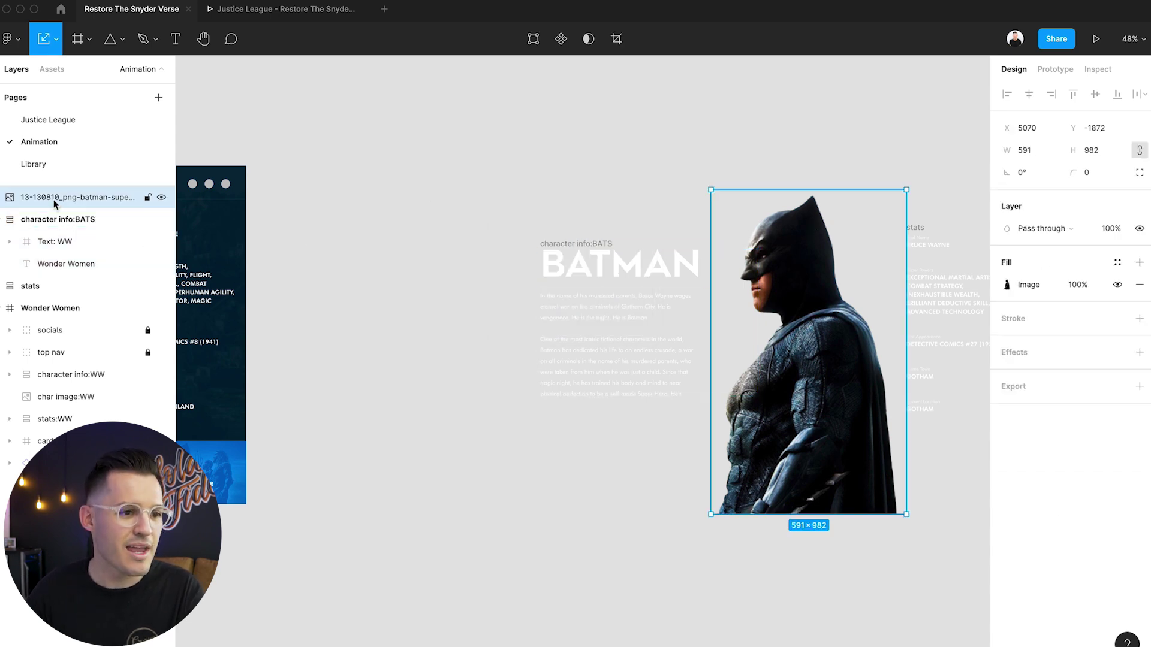
pyautogui.click(372, 226)
# Rename the Batman image layer to char image:BATS, reusing the char image:WW name
pyautogui.hscroll(-5, 372, 226)
pyautogui.click(71, 397)
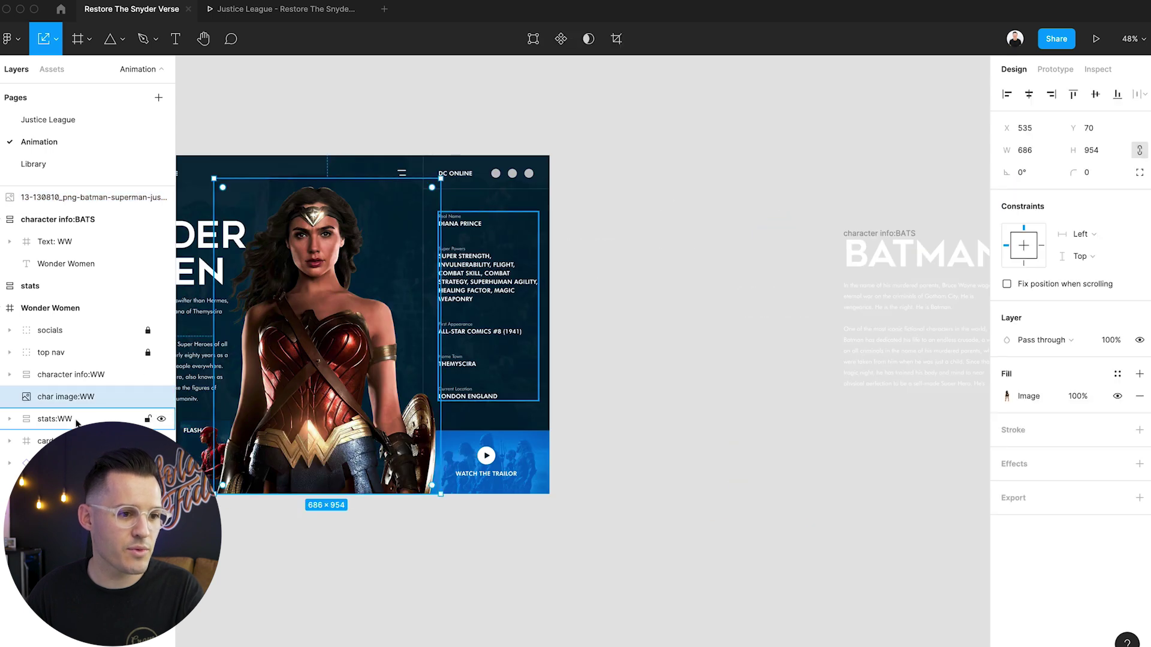
pyautogui.doubleClick(70, 396)
pyautogui.press('super+c')
pyautogui.click(575, 300)
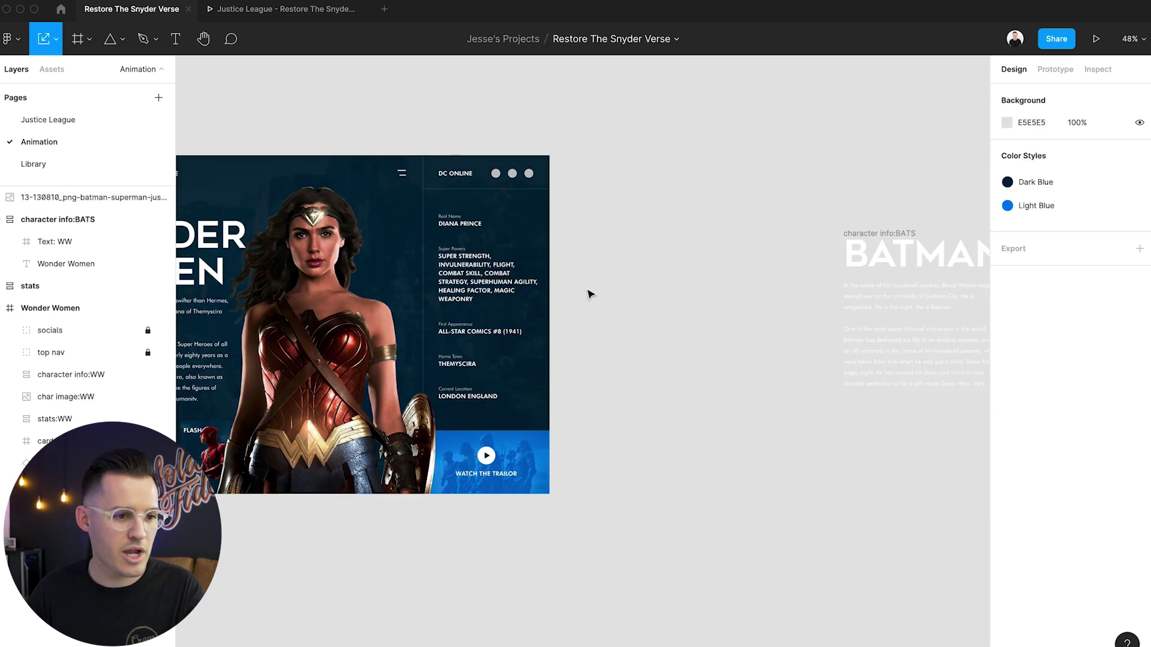
pyautogui.hscroll(6, 586, 290)
pyautogui.click(736, 276)
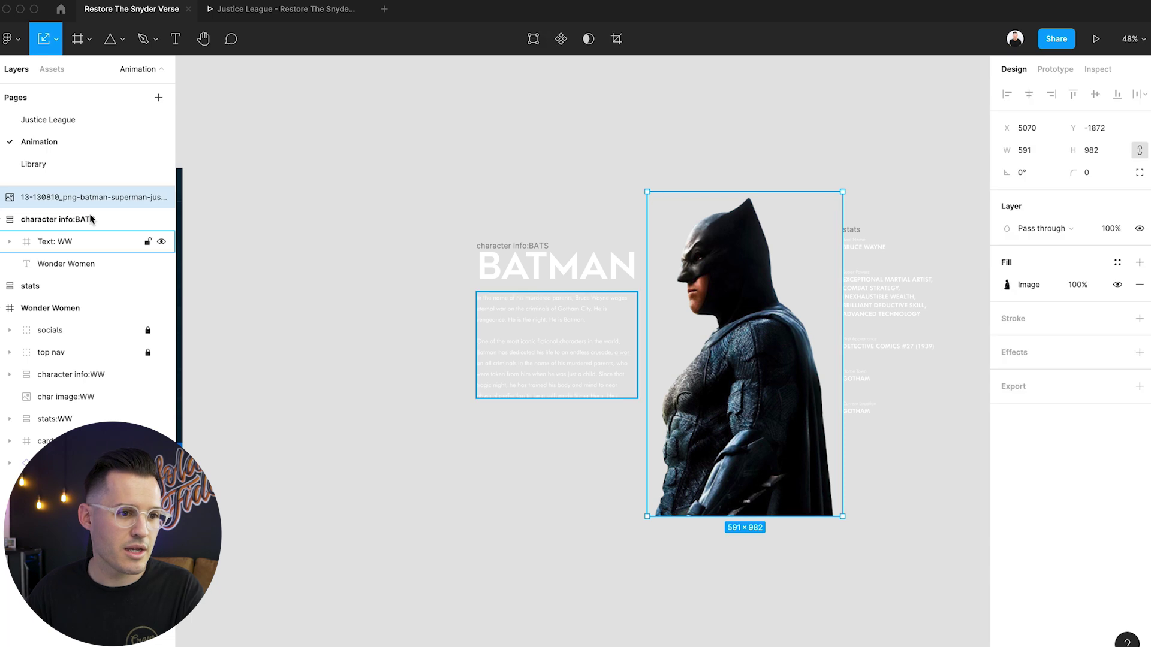
pyautogui.doubleClick(72, 197)
pyautogui.press('super+v')
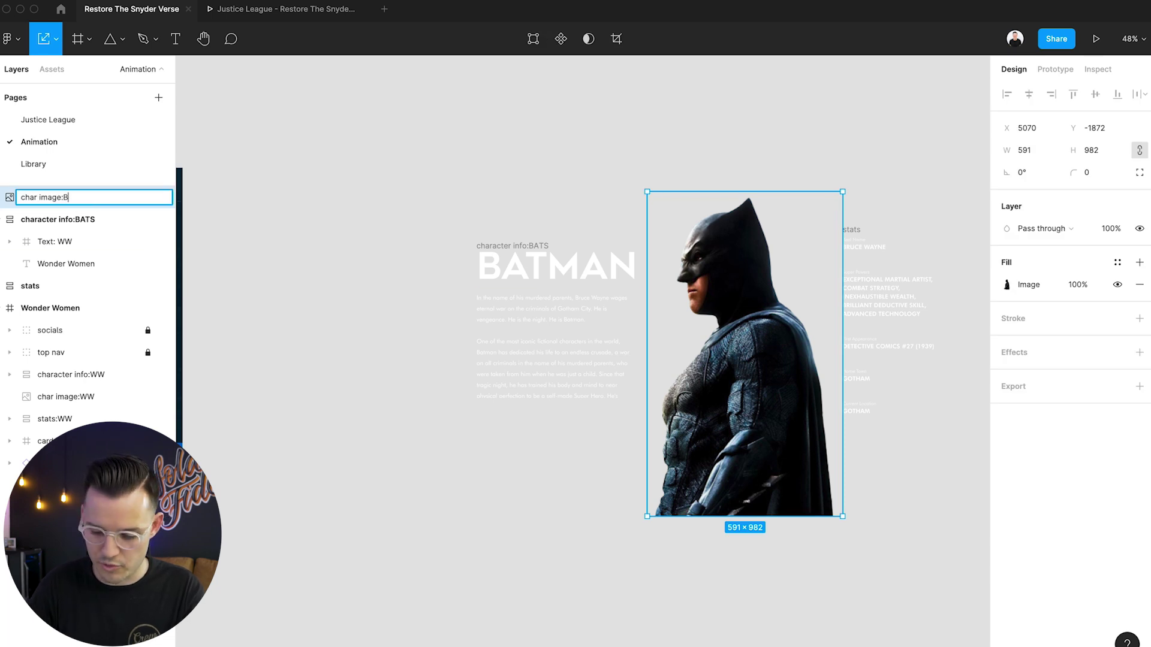
pyautogui.write('BATS')
pyautogui.press('Return')
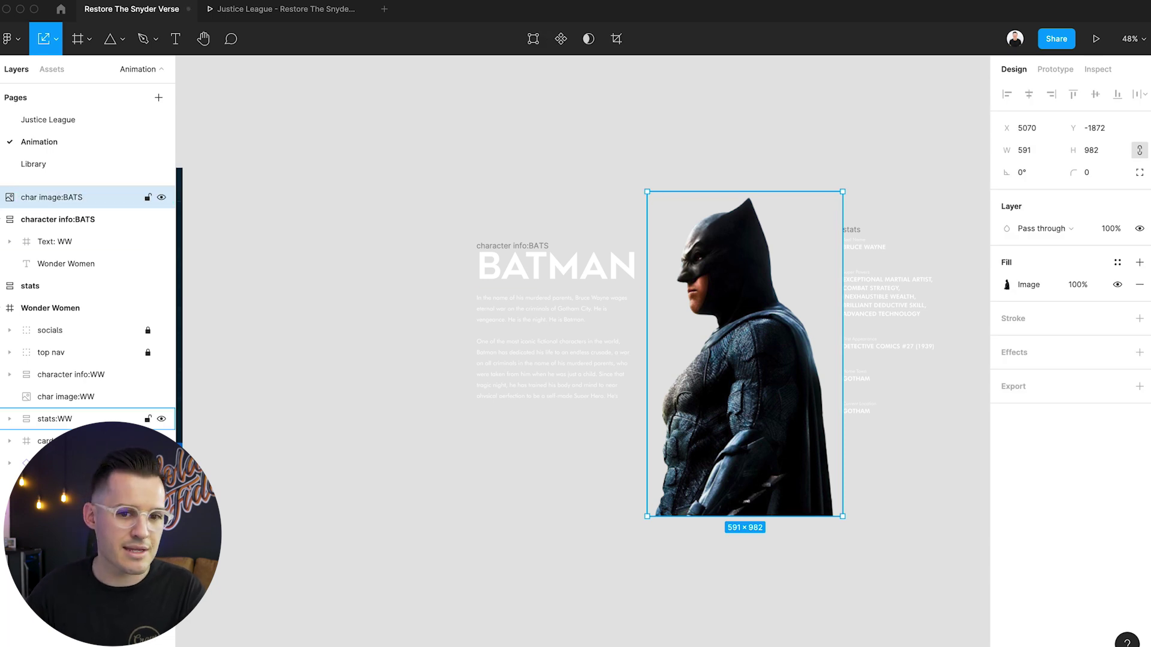
# Rename Batman's stats layer to stats:BATS
pyautogui.click(856, 232)
pyautogui.doubleClick(43, 287)
pyautogui.click(46, 292)
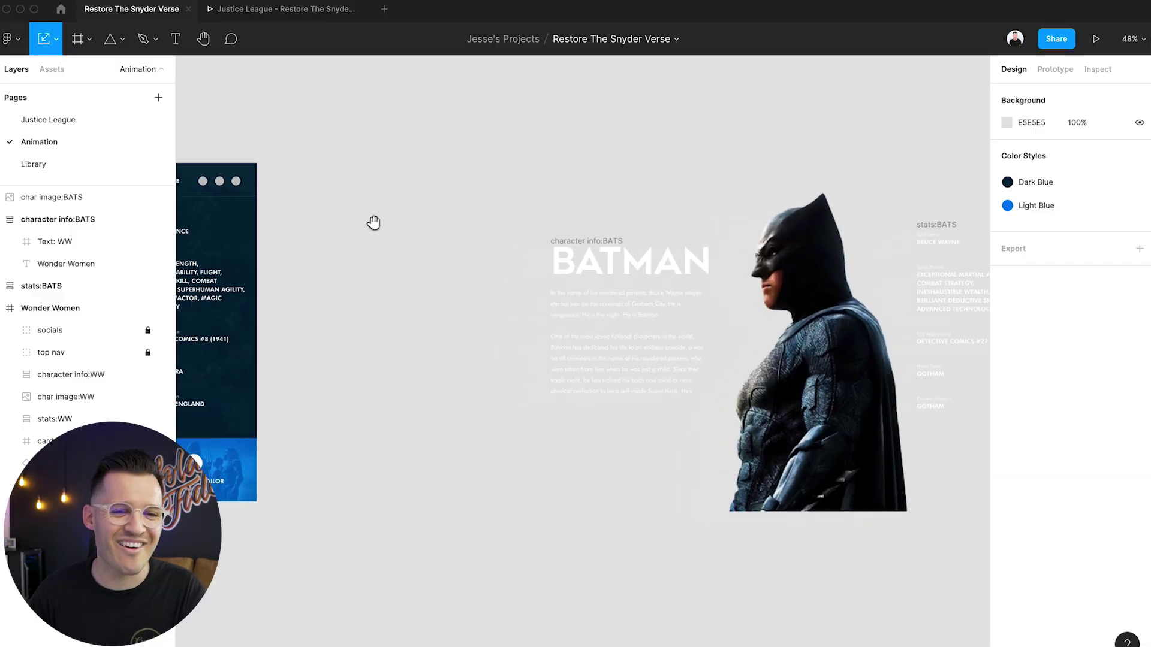
pyautogui.moveTo(373, 221); pyautogui.dragTo(660, 218)
pyautogui.moveTo(713, 249); pyautogui.dragTo(470, 273)
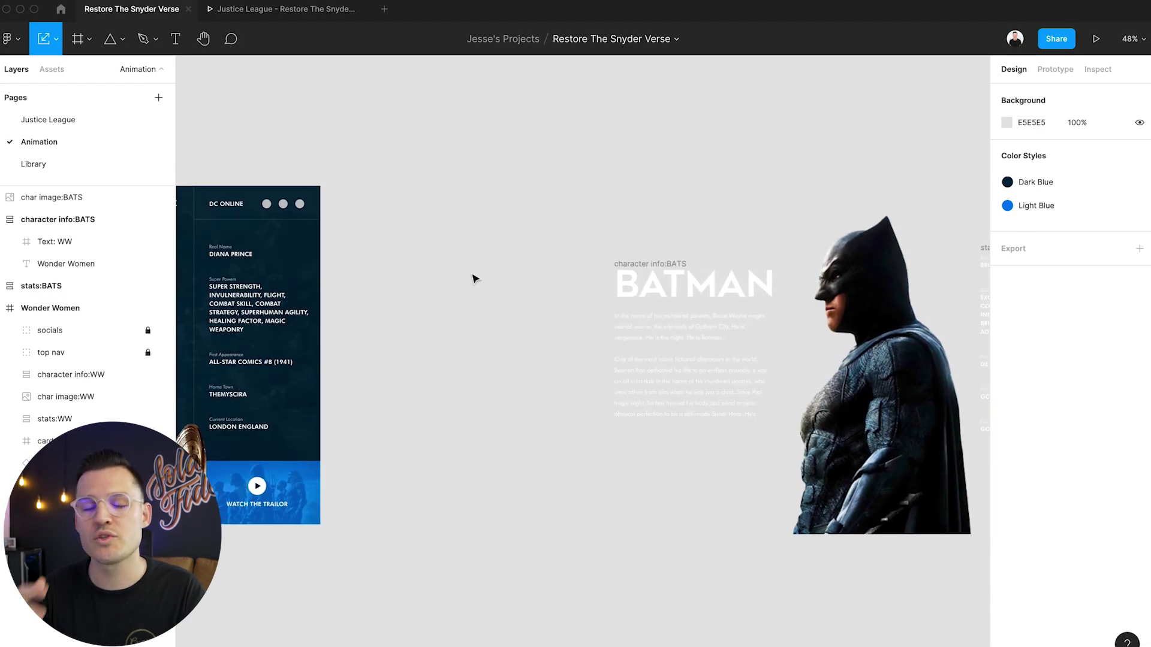
pyautogui.hscroll(3, 473, 278)
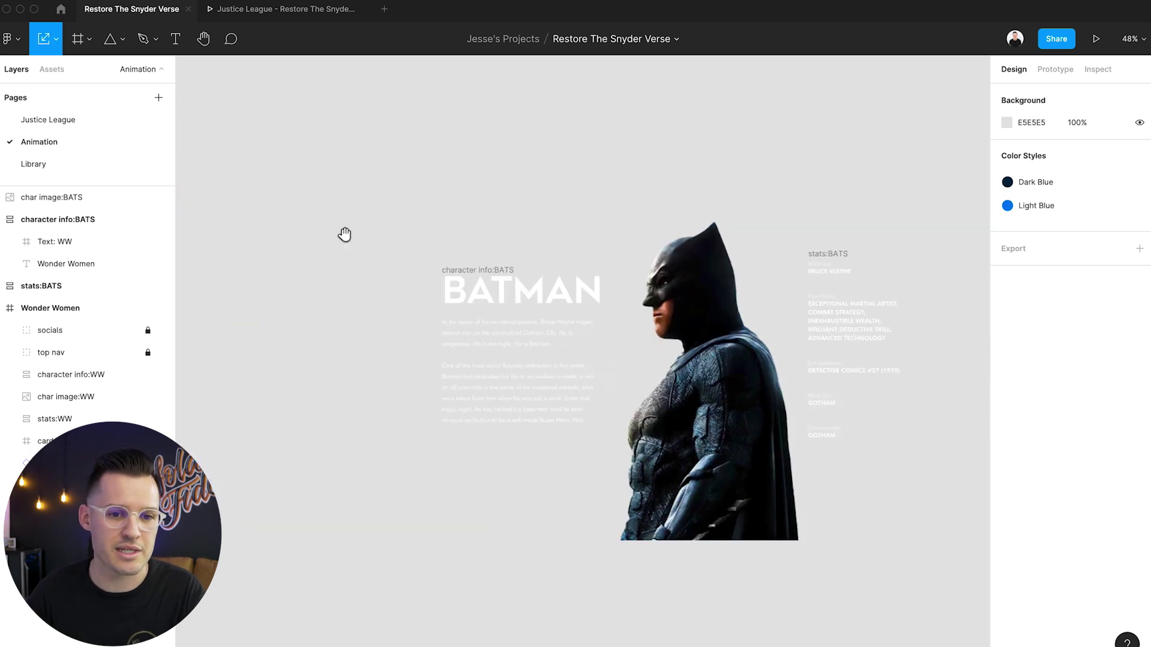
pyautogui.moveTo(361, 169); pyautogui.dragTo(894, 554)
# Select the stats:BATS, char image:BATS and character info:BATS layers together
pyautogui.press('Delete')
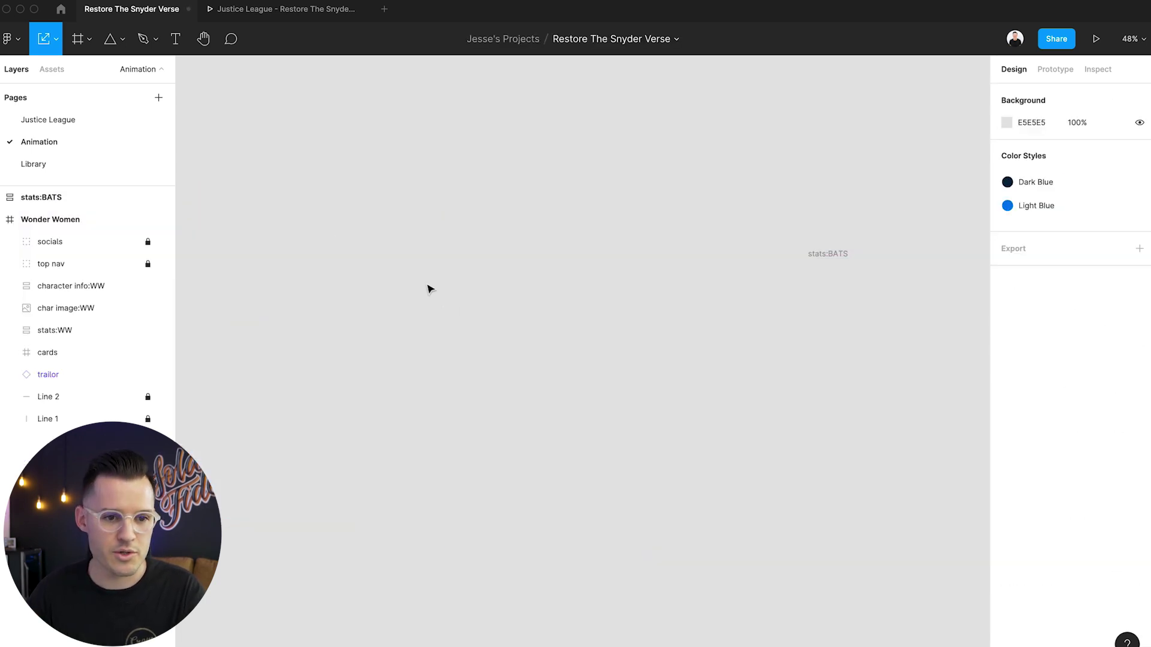
pyautogui.hotkey('ctrl', 'z')
pyautogui.click(802, 193)
pyautogui.keyDown('shift'); pyautogui.click(708, 359); pyautogui.keyUp('shift')
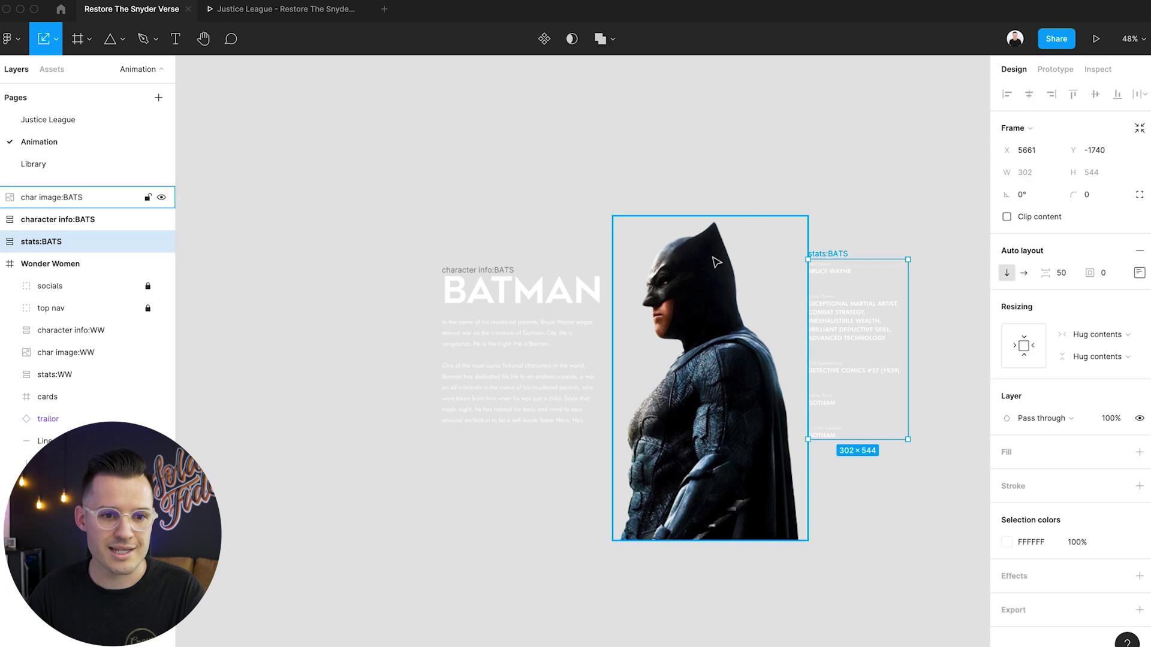
pyautogui.keyDown('shift'); pyautogui.click(453, 259); pyautogui.keyUp('shift')
# Cut the three BATS layers and paste them into the Wonder Women frame
pyautogui.press('Delete')
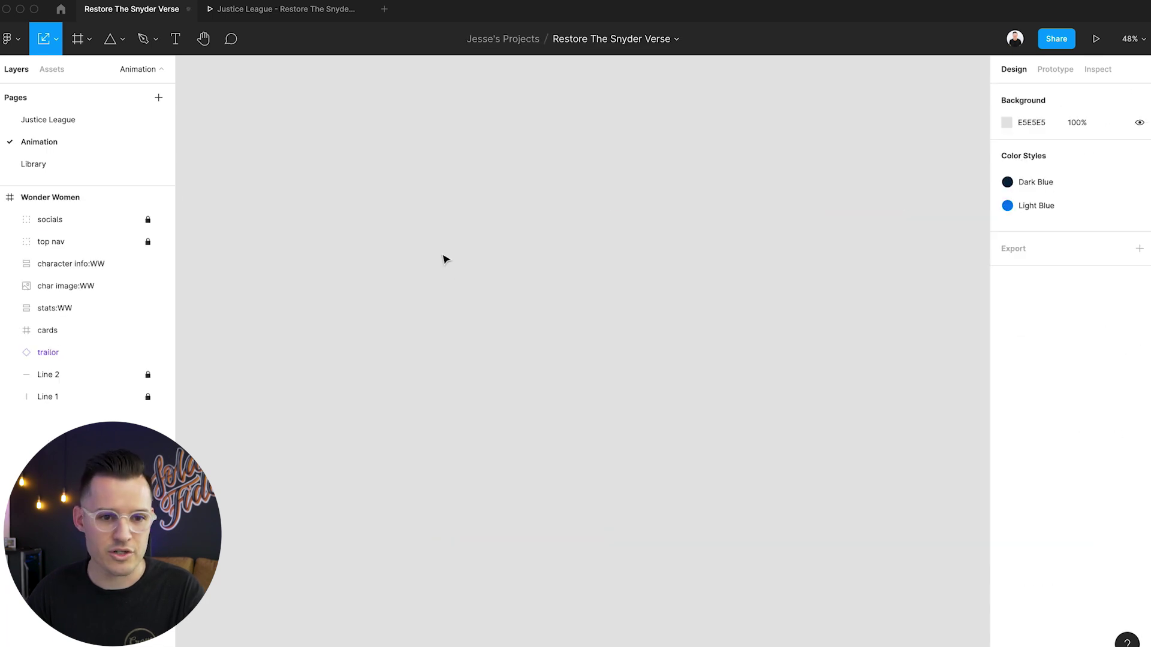
pyautogui.moveTo(442, 257); pyautogui.dragTo(906, 278)
pyautogui.click(311, 211)
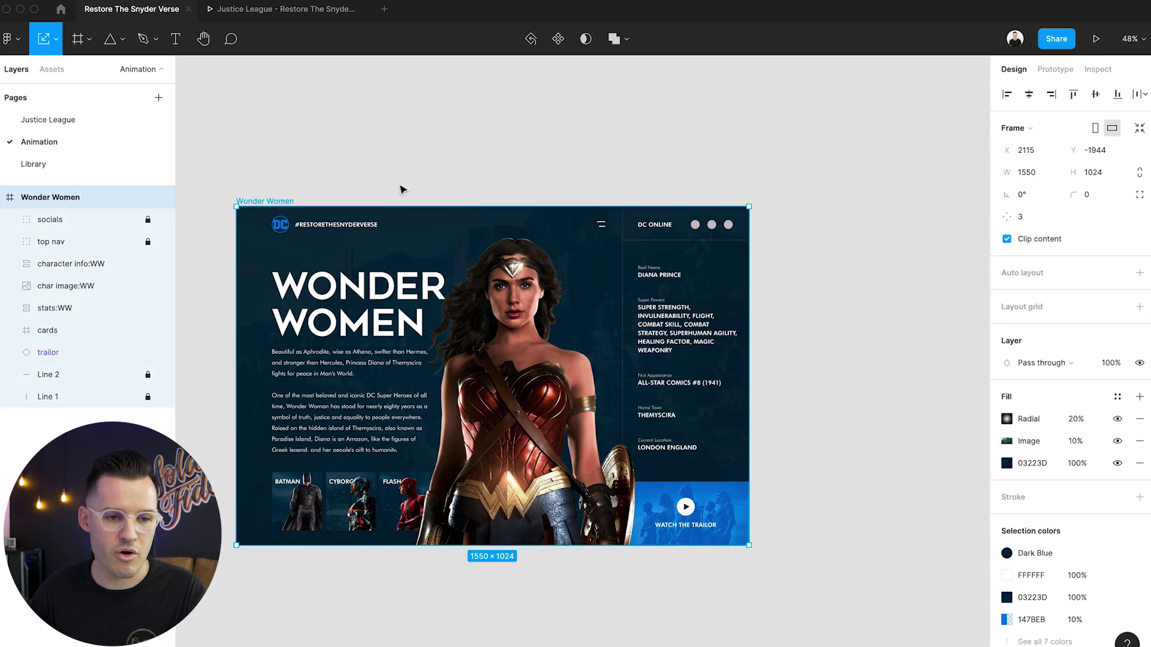
pyautogui.moveTo(400, 185); pyautogui.dragTo(484, 151)
pyautogui.hotkey('ctrl', 'v')
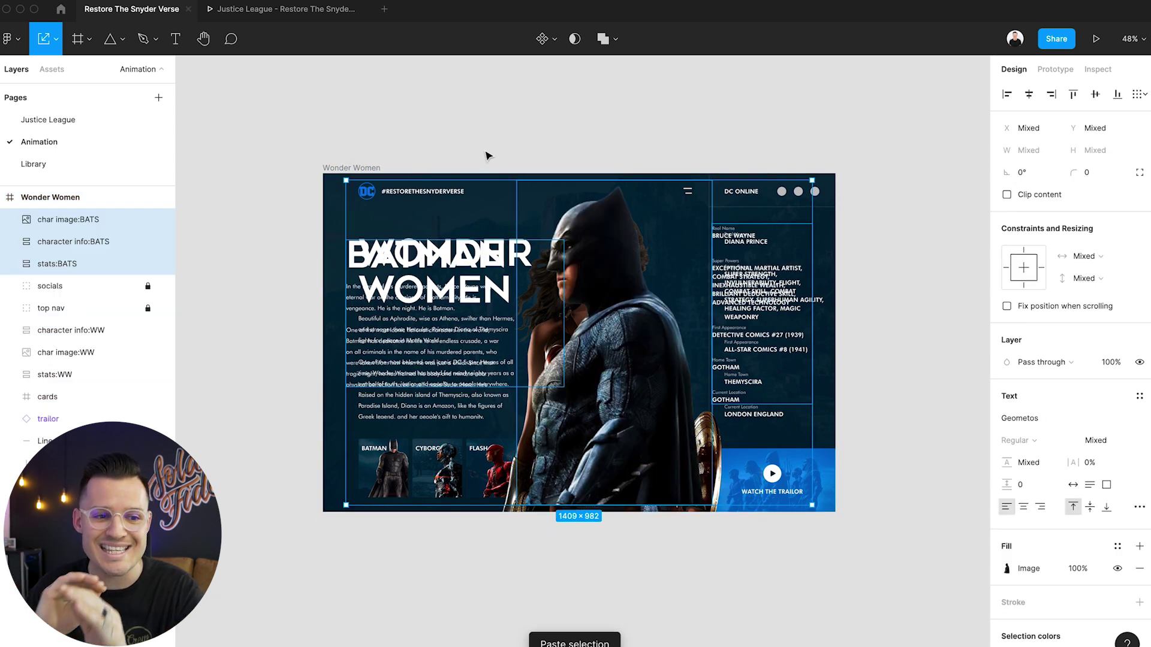
# Align Batman's character info, image and stats over Wonder Woman's matching content using snap guides
pyautogui.click(305, 120)
pyautogui.moveTo(370, 264); pyautogui.dragTo(381, 262)
pyautogui.moveTo(754, 310); pyautogui.dragTo(766, 316)
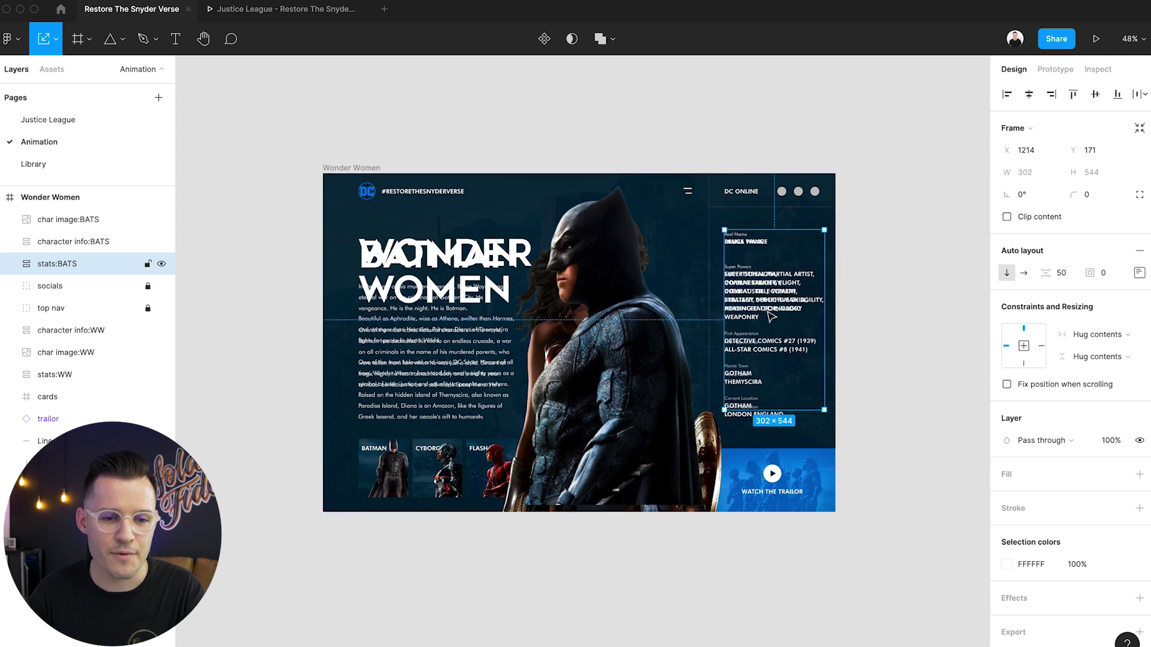
pyautogui.click(626, 396)
pyautogui.click(519, 144)
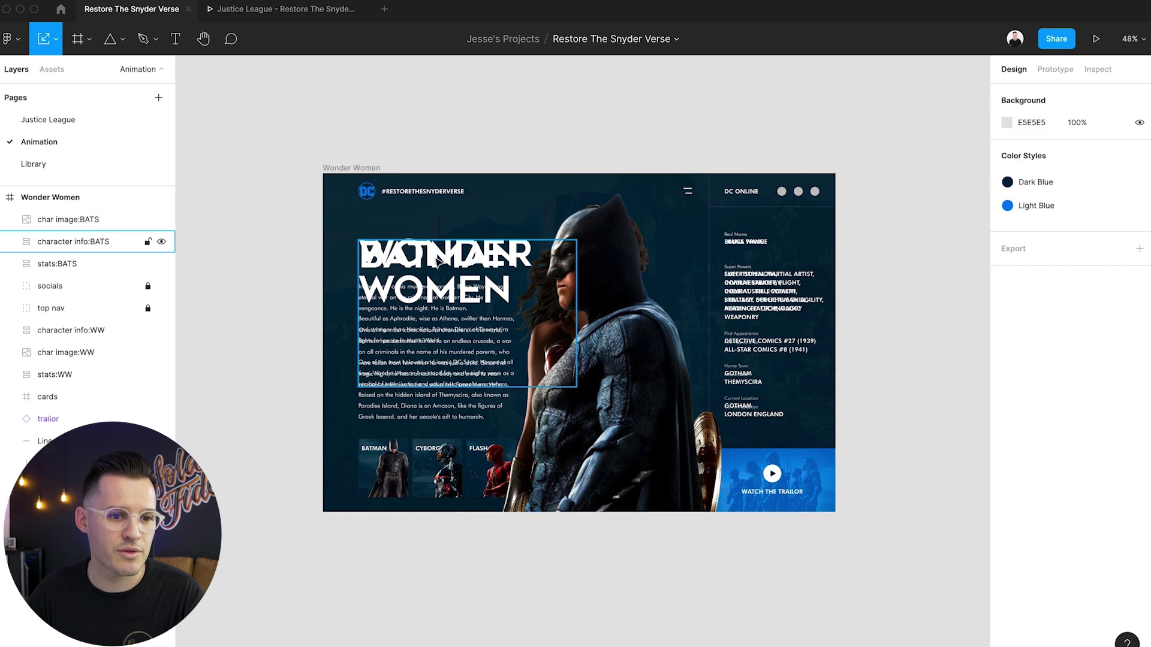
pyautogui.click(439, 262)
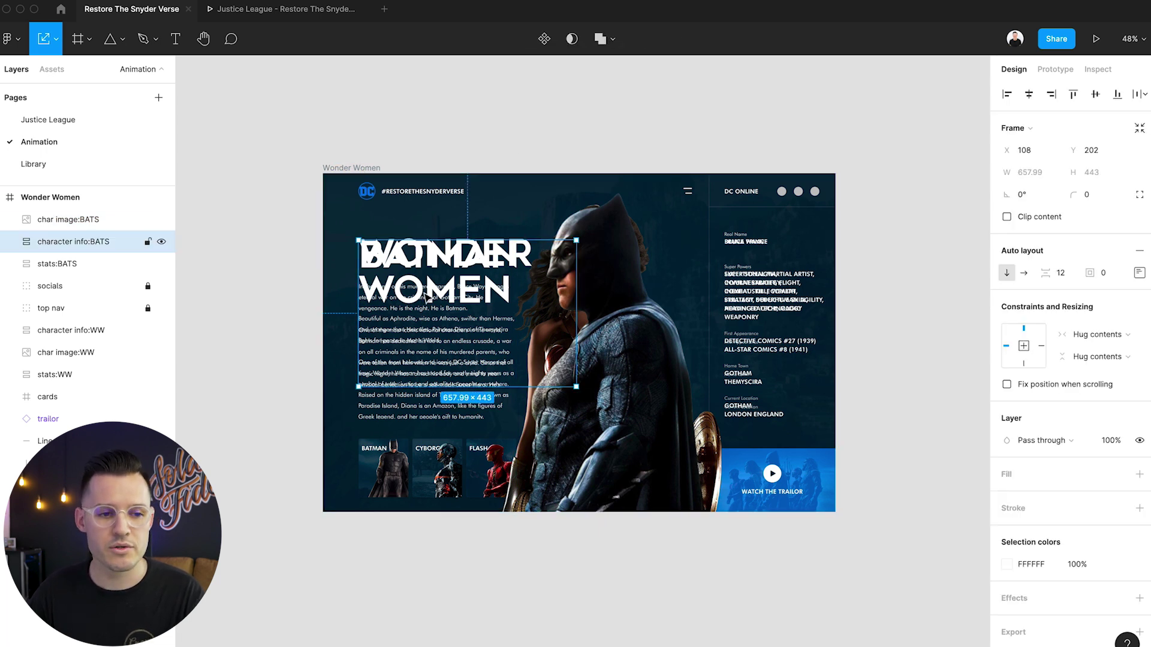
pyautogui.moveTo(435, 302); pyautogui.dragTo(484, 303)
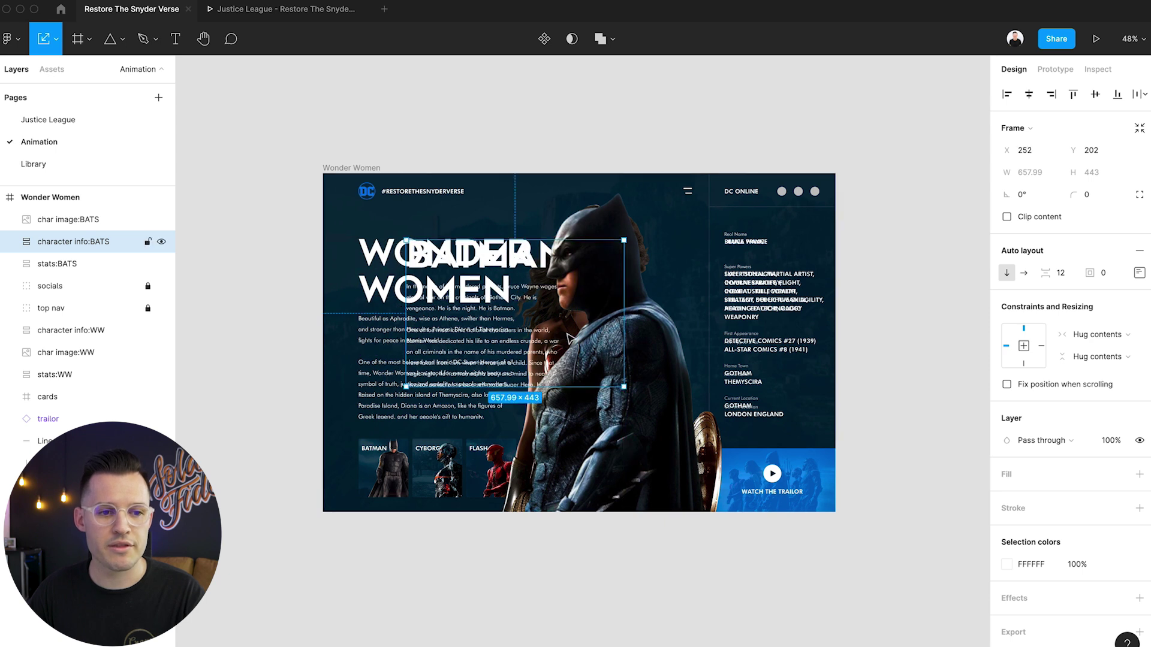
pyautogui.moveTo(637, 357); pyautogui.dragTo(709, 354)
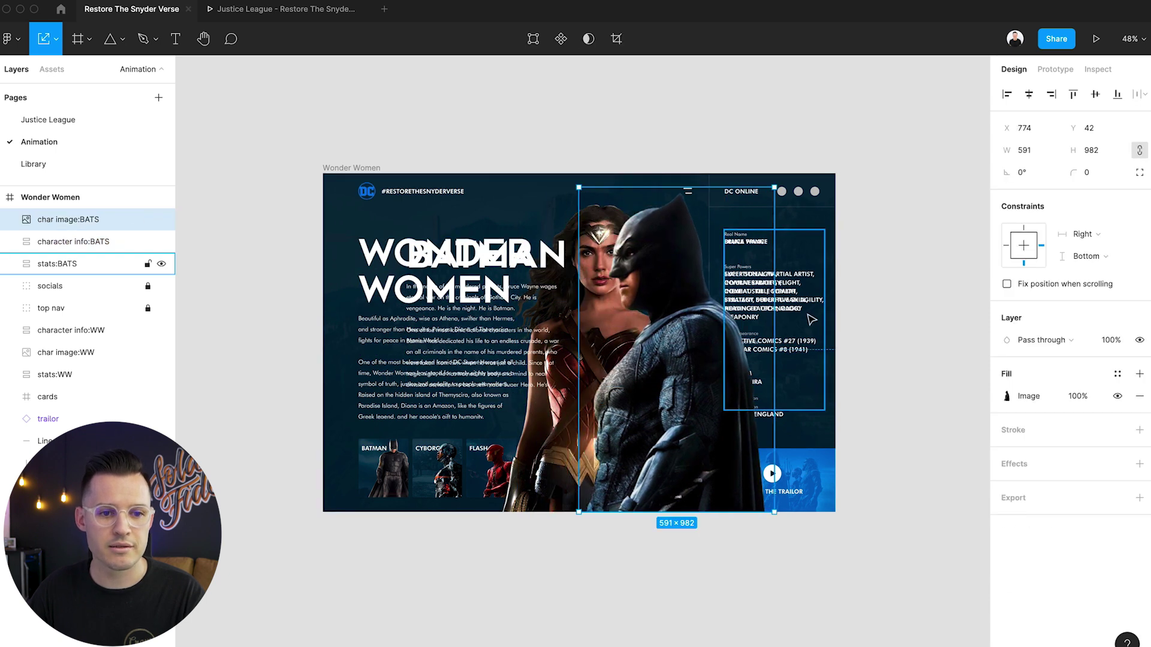
pyautogui.moveTo(813, 320); pyautogui.dragTo(847, 324)
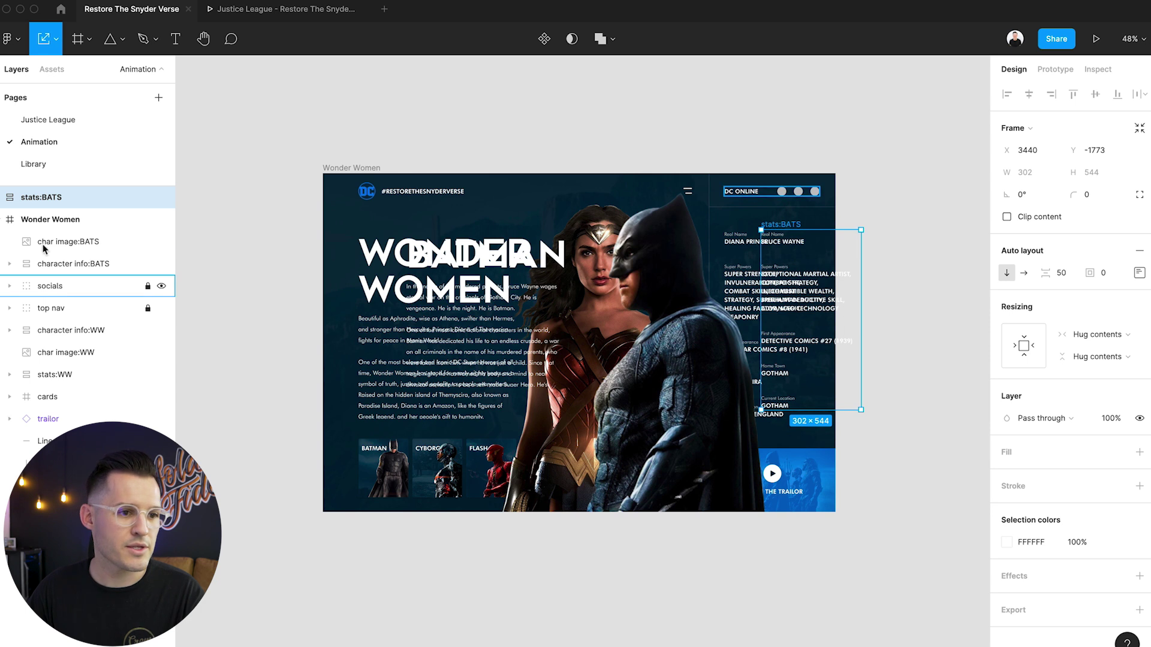
pyautogui.hotkey('ctrl', 'z')
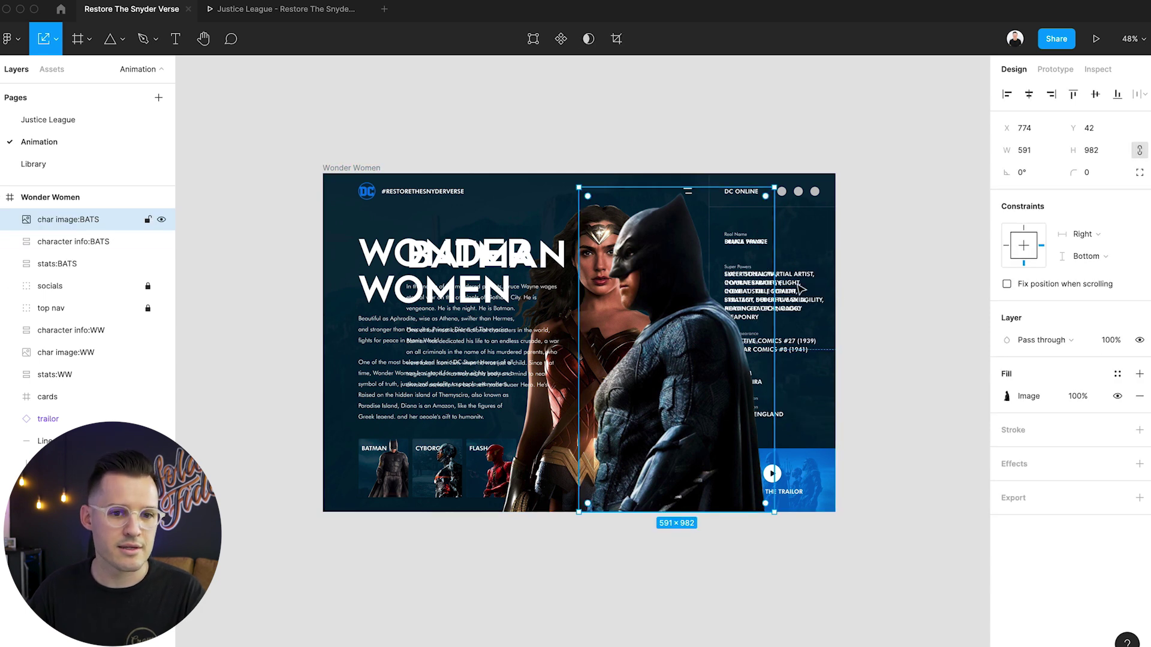
pyautogui.moveTo(837, 293); pyautogui.dragTo(805, 298)
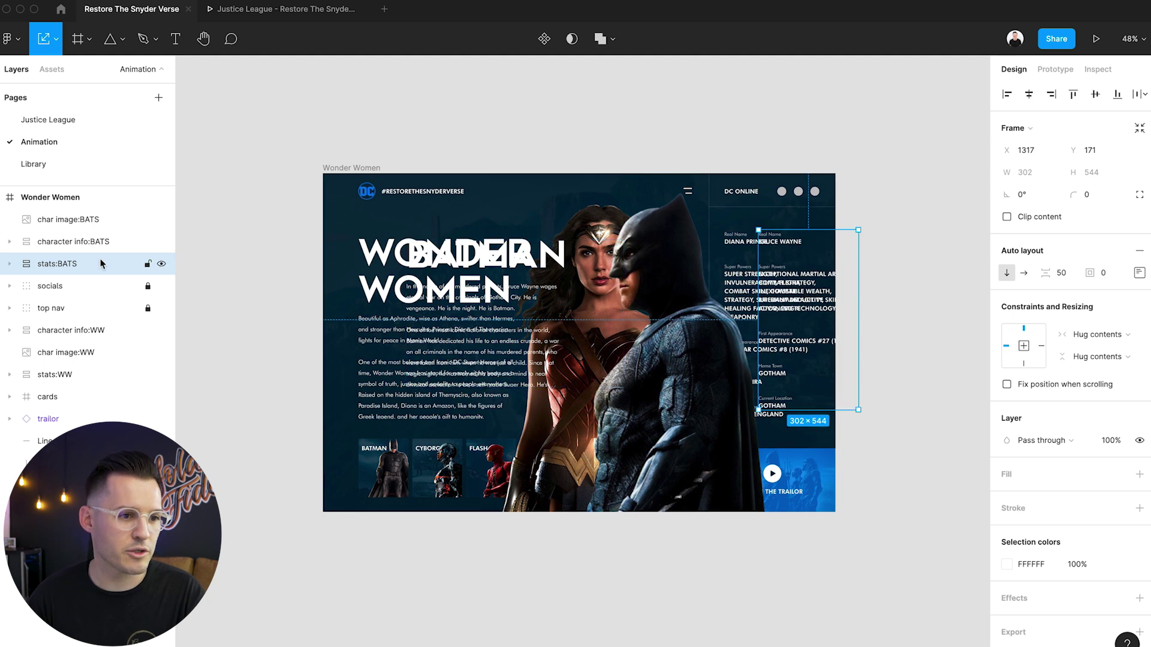
pyautogui.keyDown('shift'); pyautogui.click(54, 220); pyautogui.keyUp('shift')
# Try 0% opacity on the BATS layers, then restore them to 100%
pyautogui.click(1111, 362)
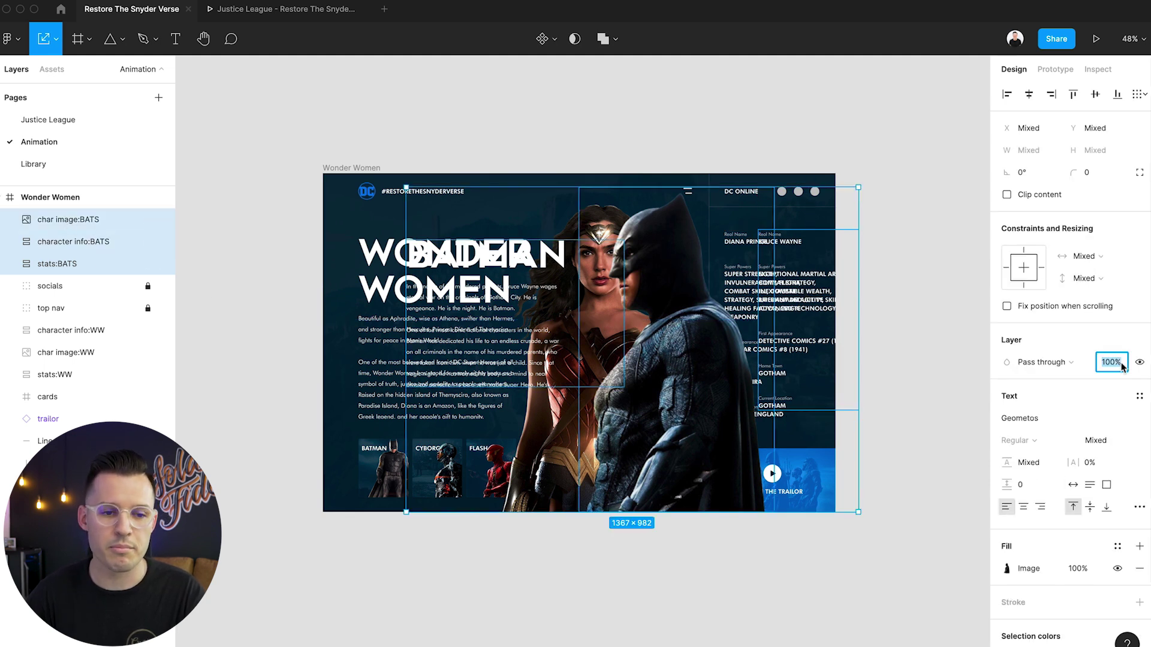
pyautogui.write('40')
pyautogui.press('Return')
pyautogui.write('0')
pyautogui.press('Return')
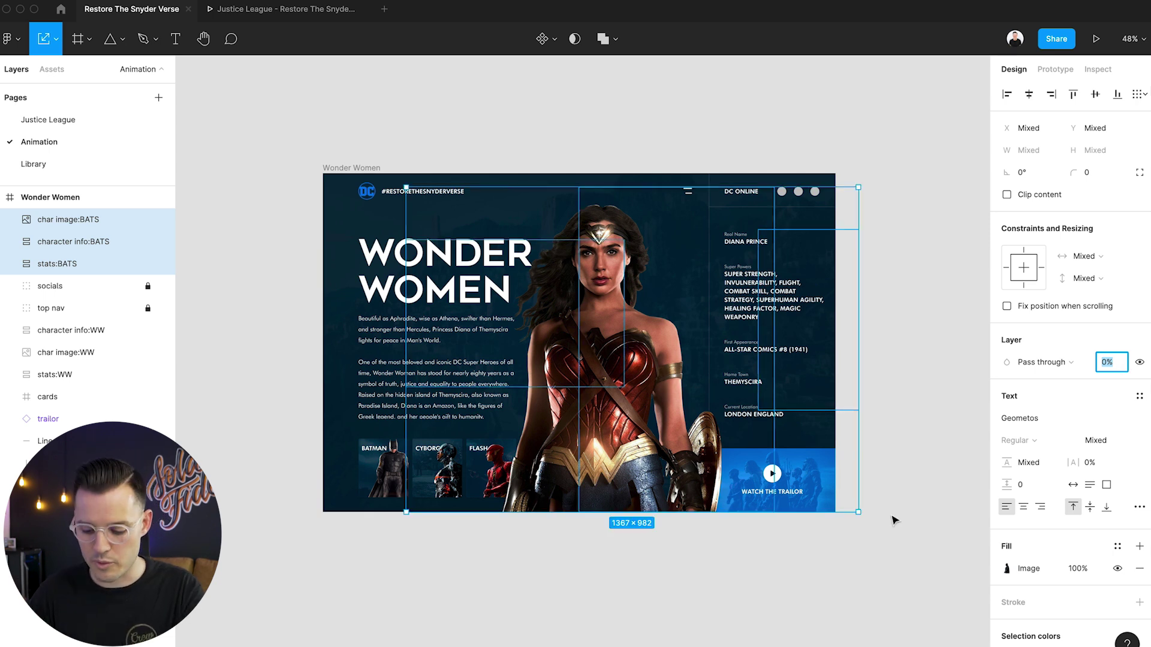
pyautogui.hotkey('ctrl', 'g')
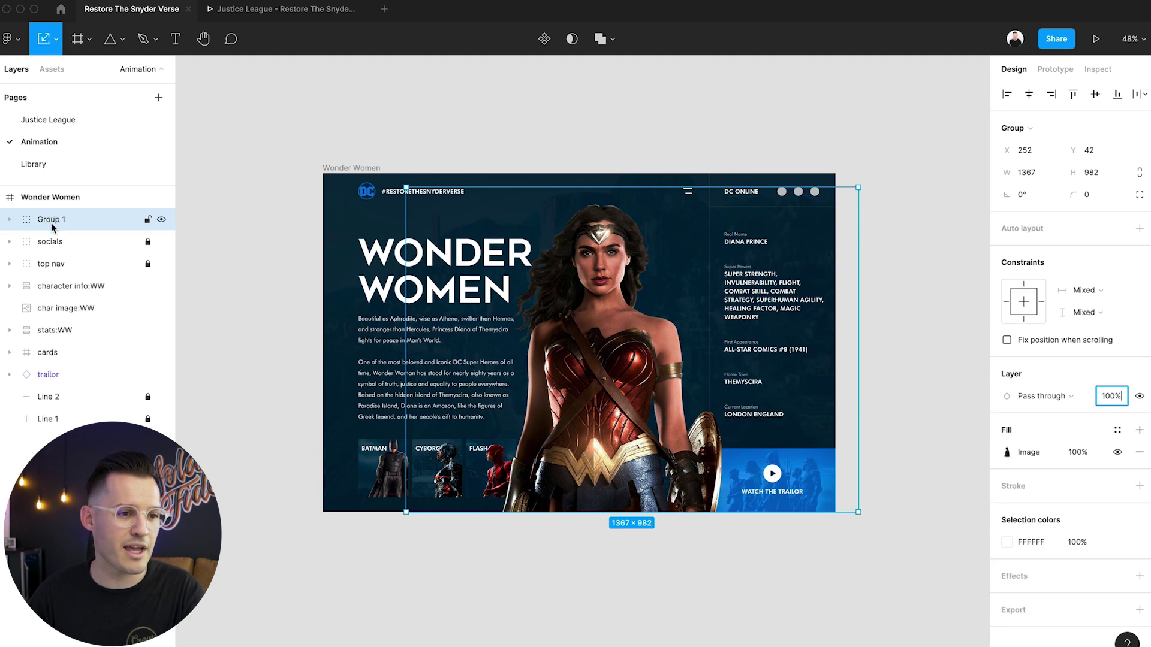
pyautogui.hotkey('ctrl', 'z')
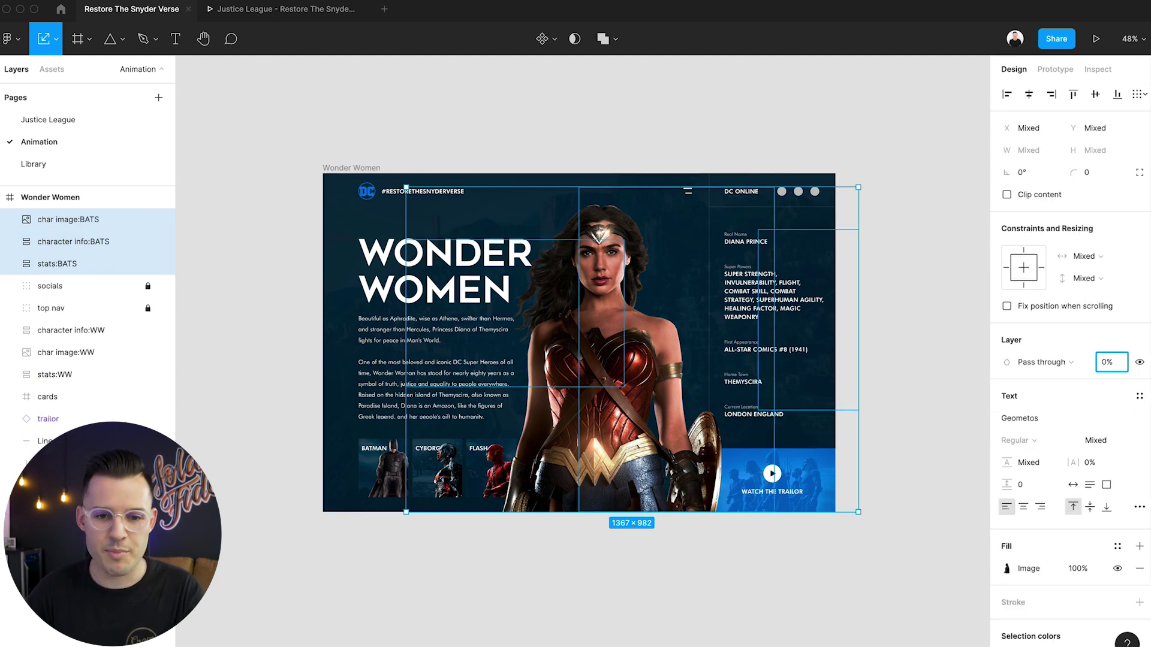
pyautogui.hotkey('shift', 'Up')
pyautogui.hotkey('shift', 'Up')
pyautogui.hotkey('shift', 'Up')
pyautogui.hotkey('shift', 'Up')
pyautogui.hotkey('shift', 'Up')
pyautogui.hotkey('shift', 'Up')
pyautogui.hotkey('shift', 'Up')
pyautogui.hotkey('shift', 'Up')
pyautogui.hotkey('shift', 'Up')
pyautogui.hotkey('shift', 'Up')
# Group the three BATS layers and name the group batman
pyautogui.hotkey('ctrl', 'g')
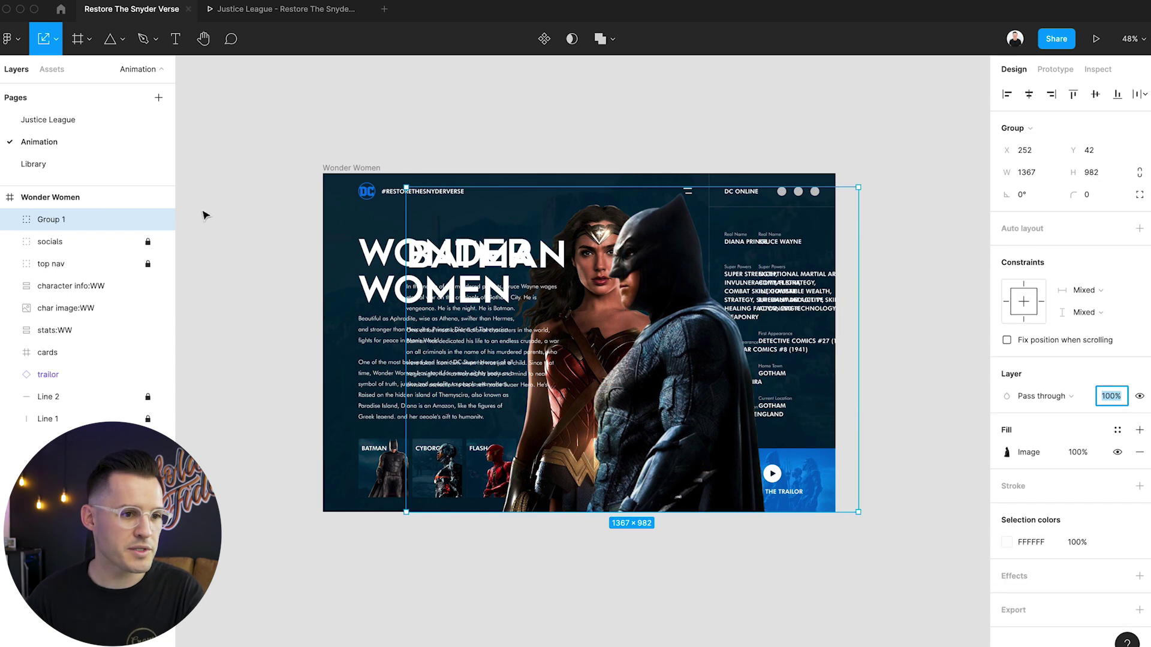
pyautogui.doubleClick(54, 220)
pyautogui.write('batma')
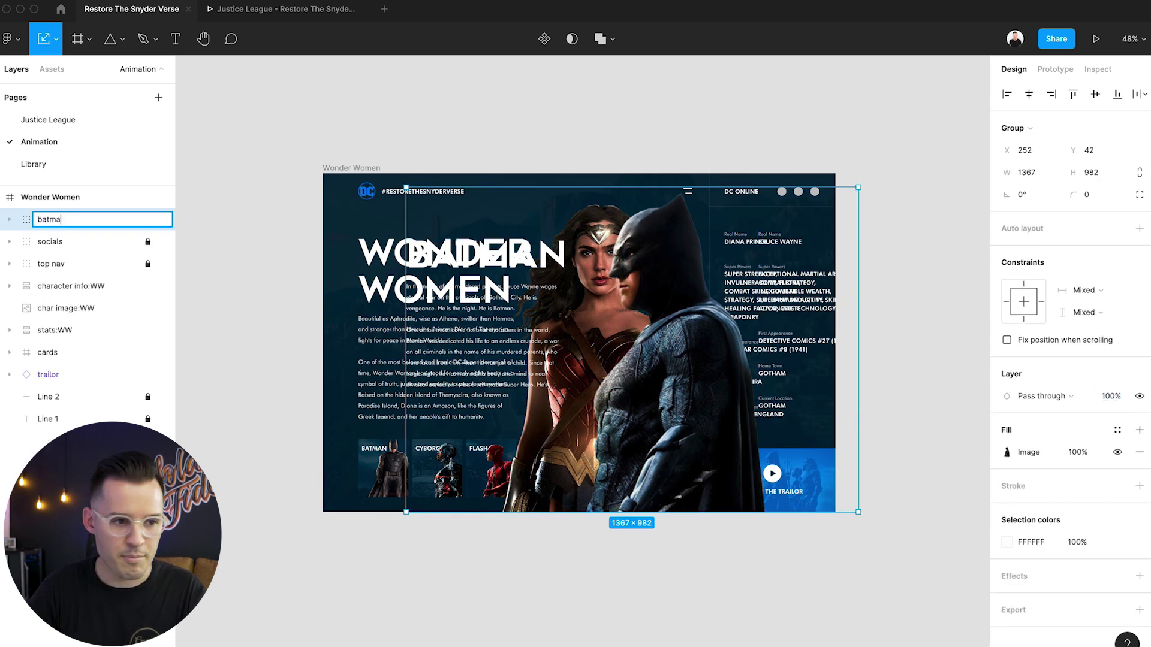
pyautogui.write('n')
pyautogui.press('Return')
# Group Wonder Woman's three layers and name the group WW
pyautogui.click(66, 286)
pyautogui.keyDown('shift'); pyautogui.click(65, 330); pyautogui.keyUp('shift')
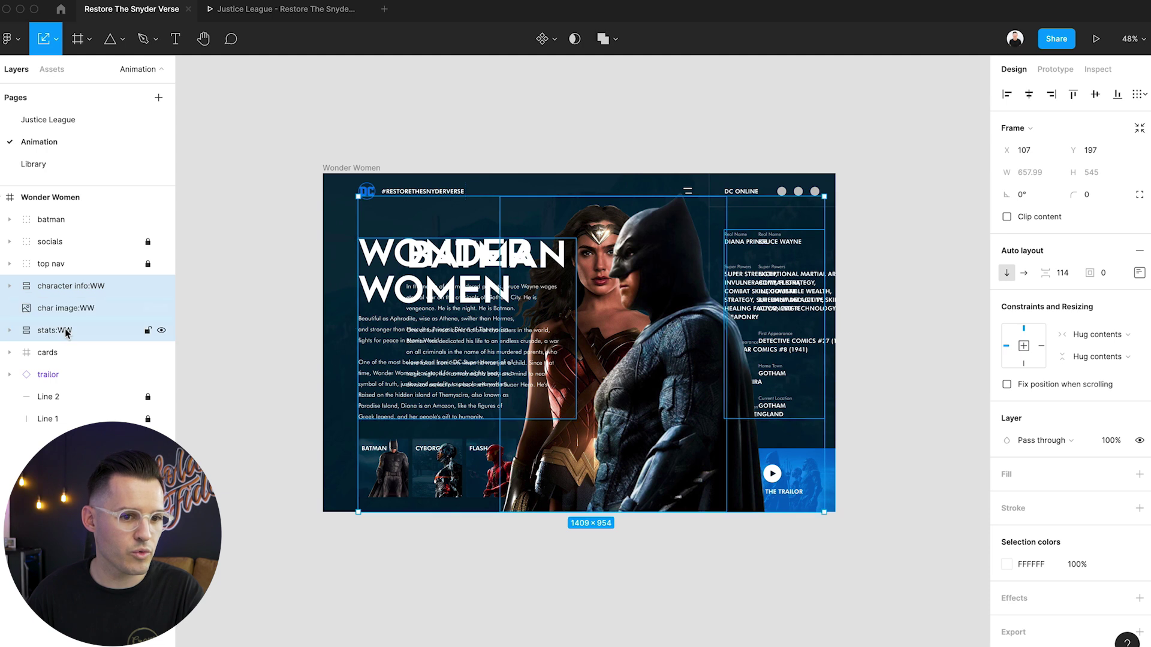
pyautogui.hotkey('ctrl', 'g')
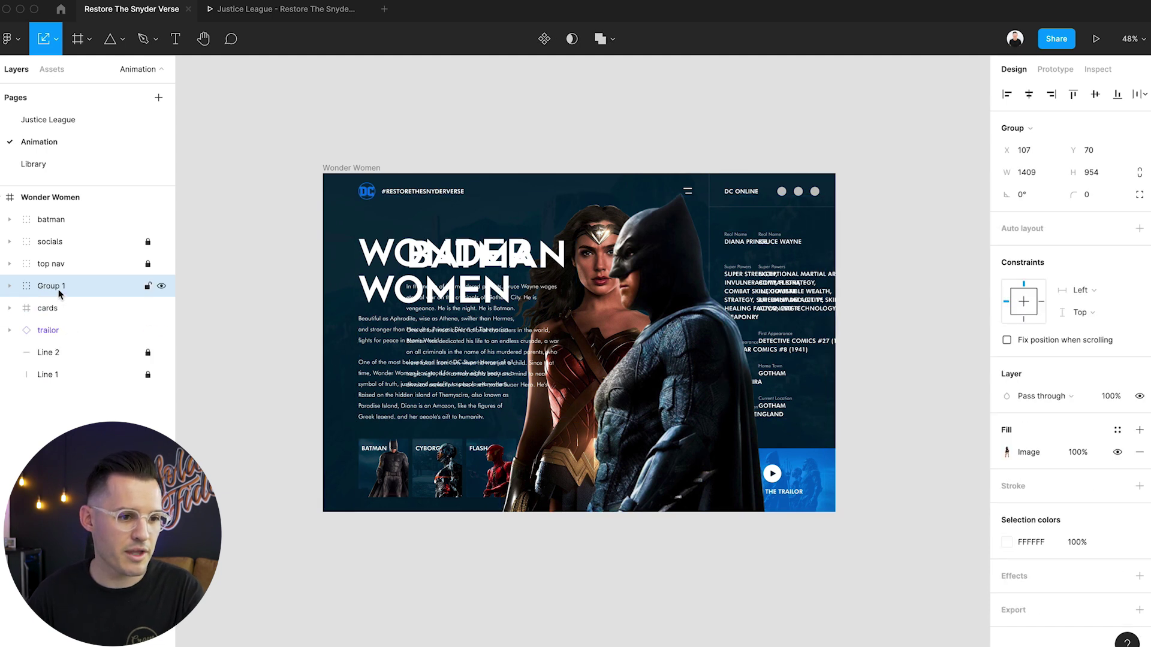
pyautogui.doubleClick(59, 288)
pyautogui.write('WW')
pyautogui.press('Return')
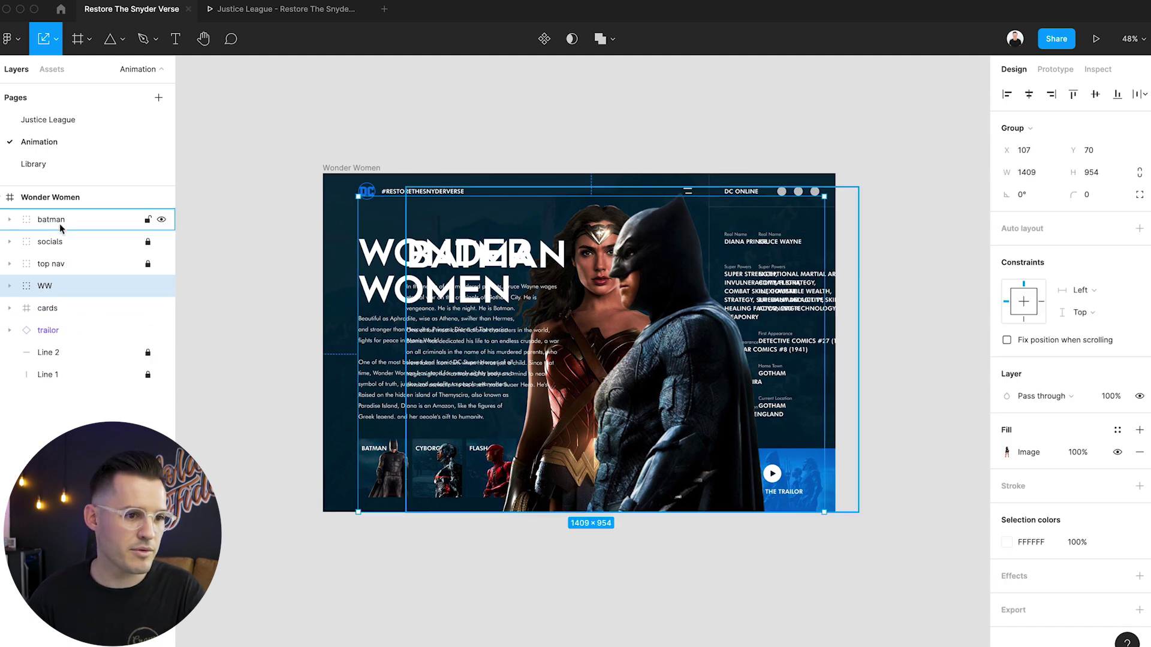
# Move the batman group below top nav, rename it BATS and set its opacity to 0%
pyautogui.moveTo(59, 224); pyautogui.dragTo(55, 264)
pyautogui.doubleClick(55, 264)
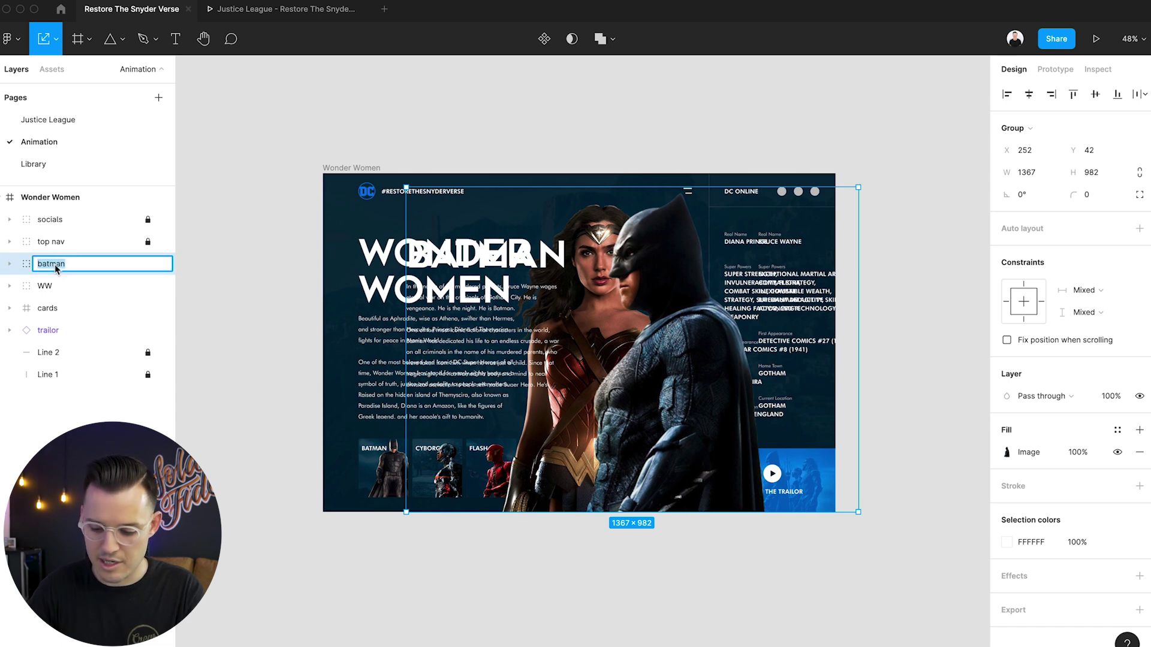
pyautogui.write('BATS')
pyautogui.press('Return')
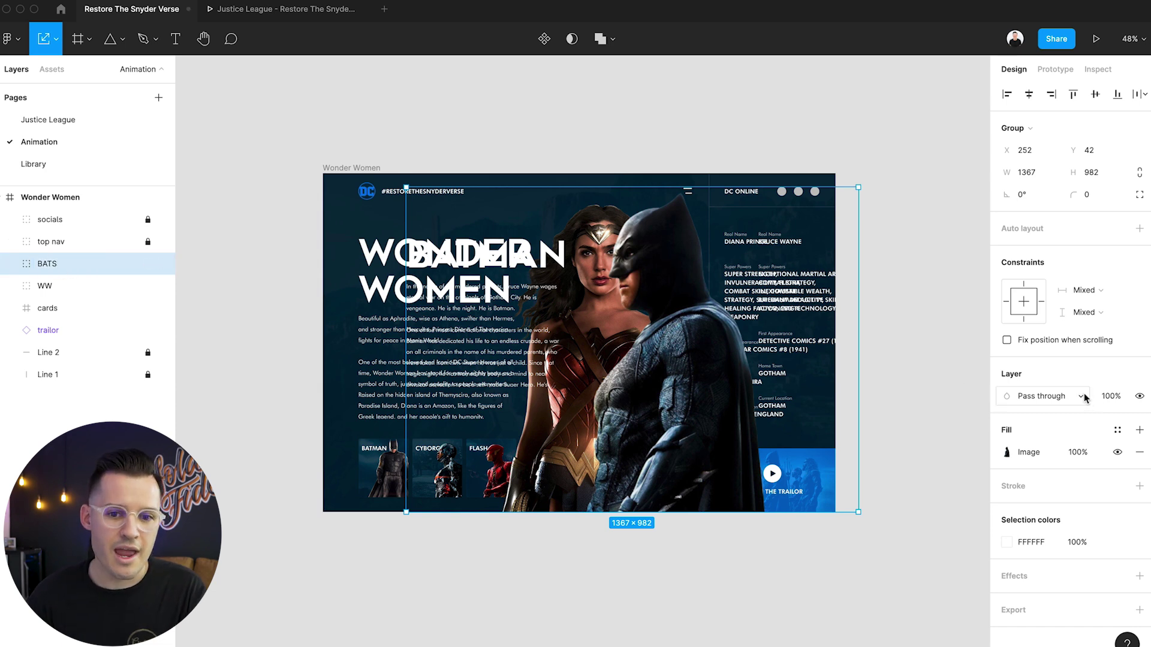
pyautogui.click(1116, 400)
pyautogui.write('0')
pyautogui.press('Return')
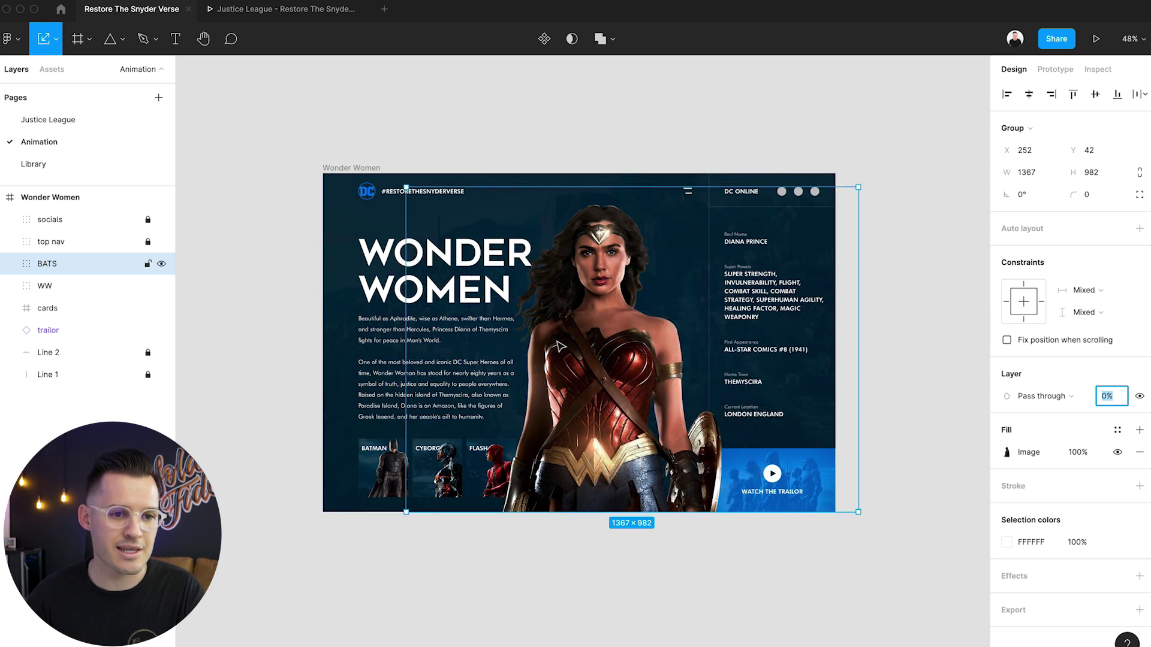
pyautogui.click(511, 131)
# Rename the Wonder Women frame to Animation
pyautogui.click(374, 167)
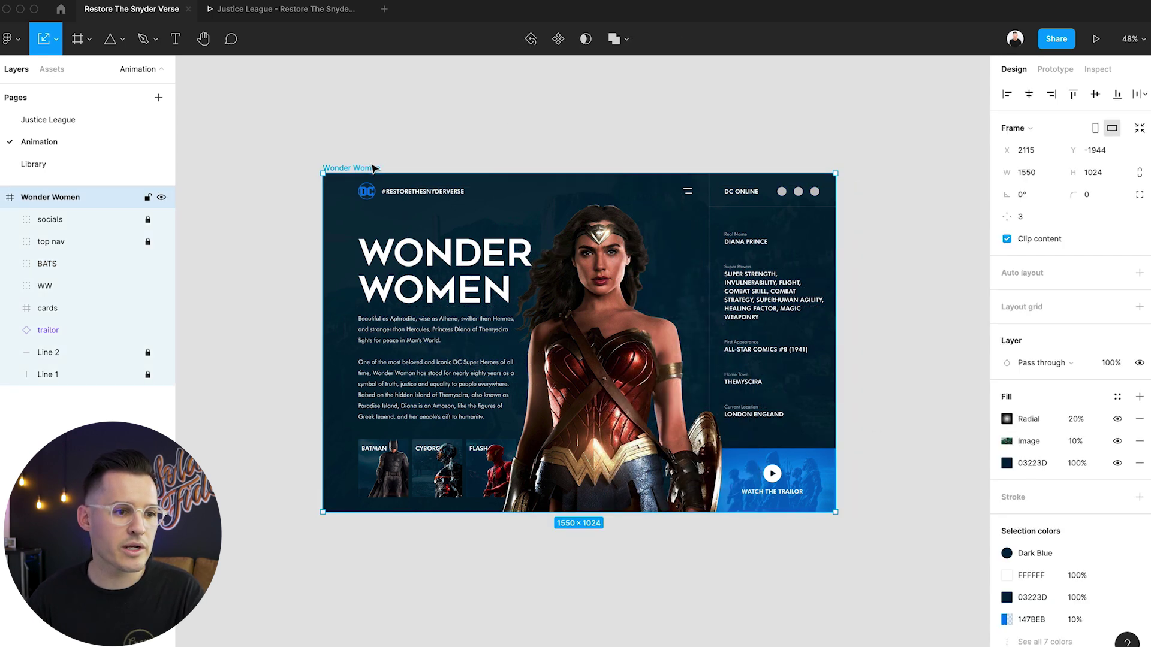
pyautogui.doubleClick(68, 201)
pyautogui.write('Animation')
pyautogui.press('Return')
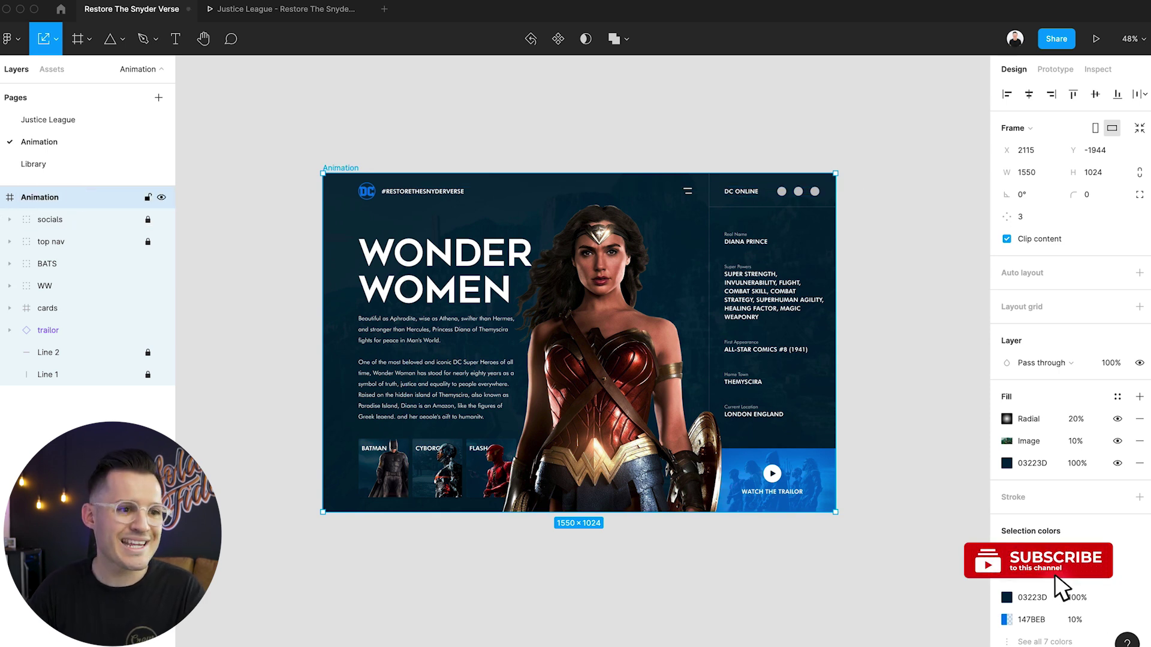
# Make Animation a component with a second variant, with Property 1 values WW and BATS
pyautogui.press('alt+super+k')
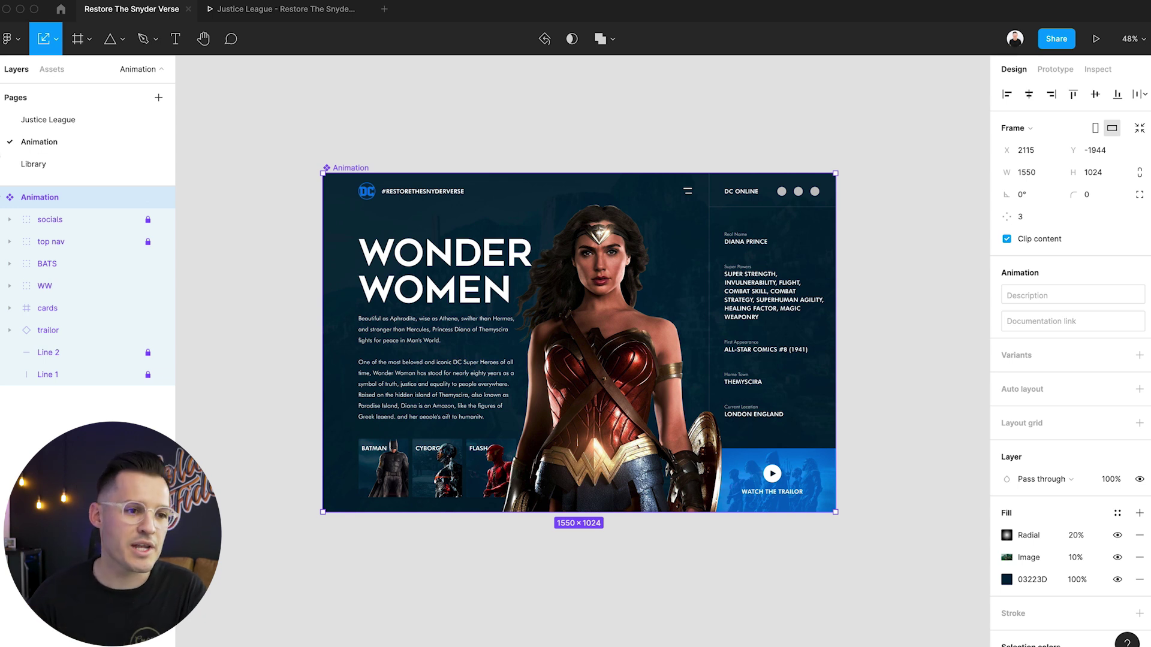
pyautogui.moveTo(423, 163); pyautogui.dragTo(347, 110)
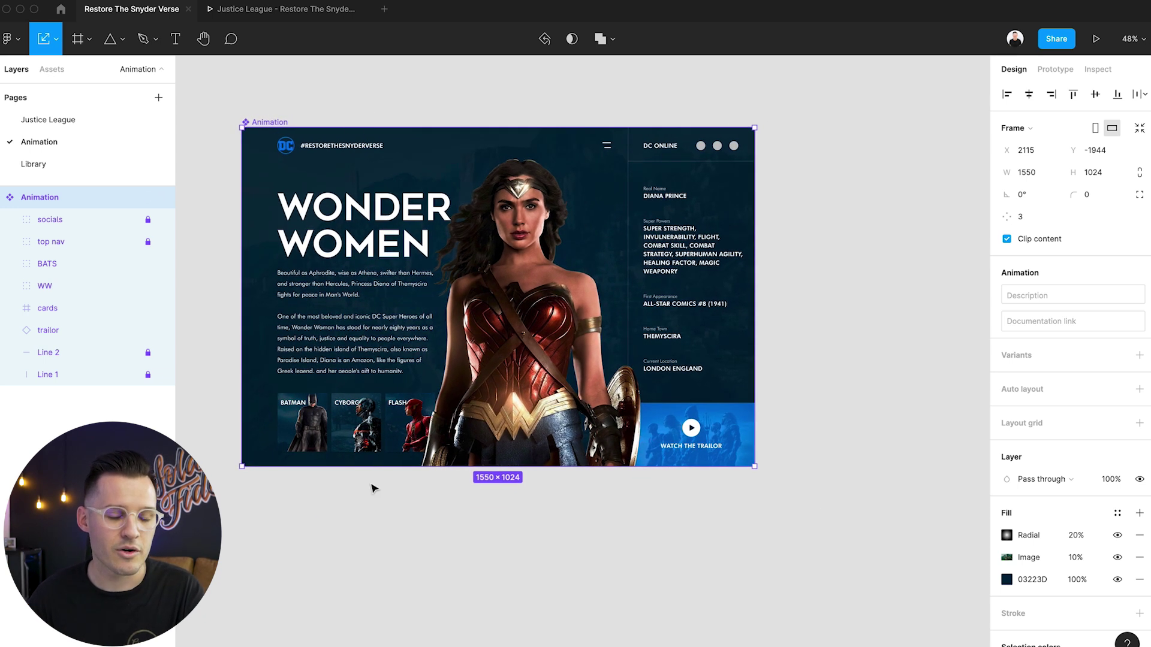
pyautogui.click(1141, 357)
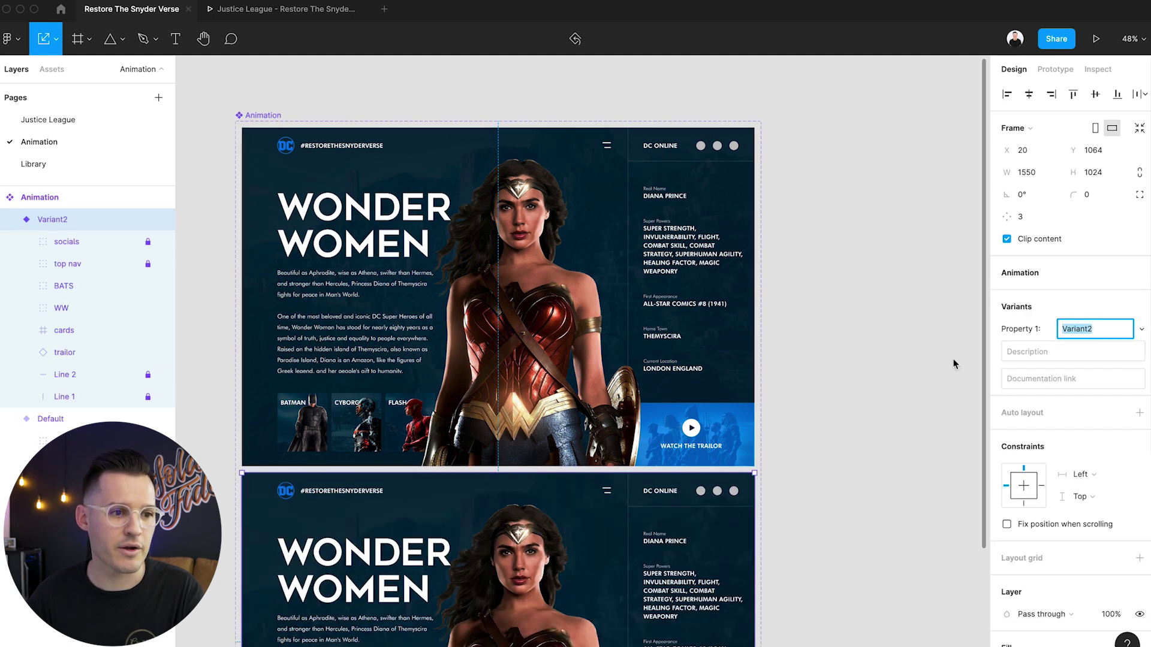
pyautogui.click(306, 96)
pyautogui.click(282, 155)
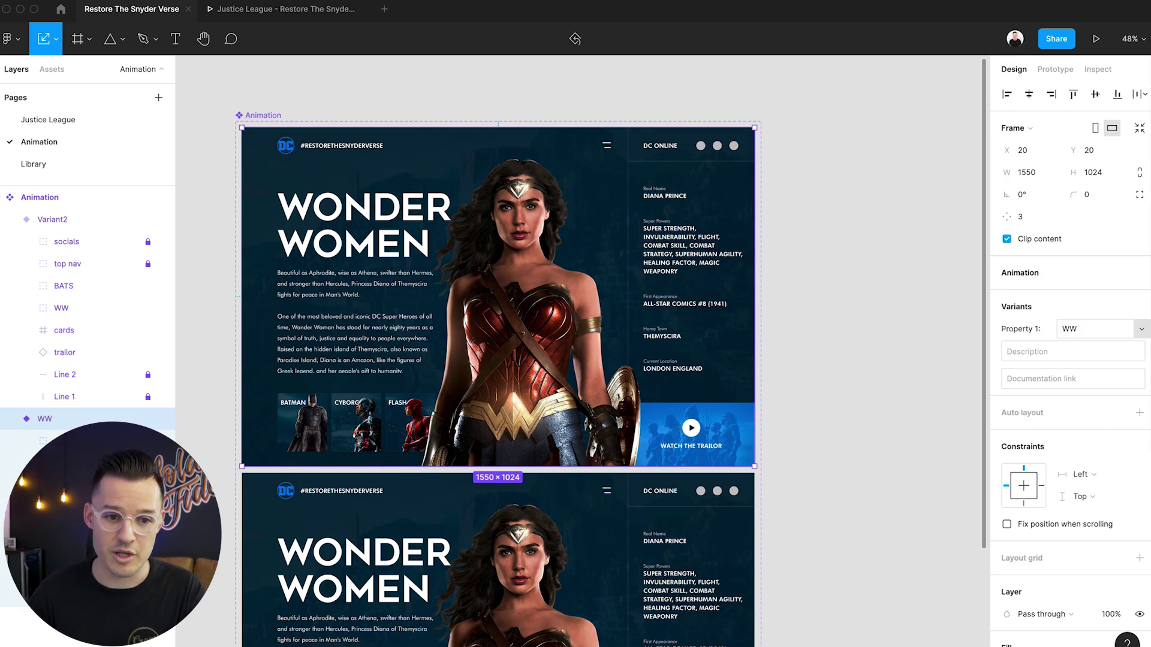
pyautogui.click(493, 519)
pyautogui.click(1089, 330)
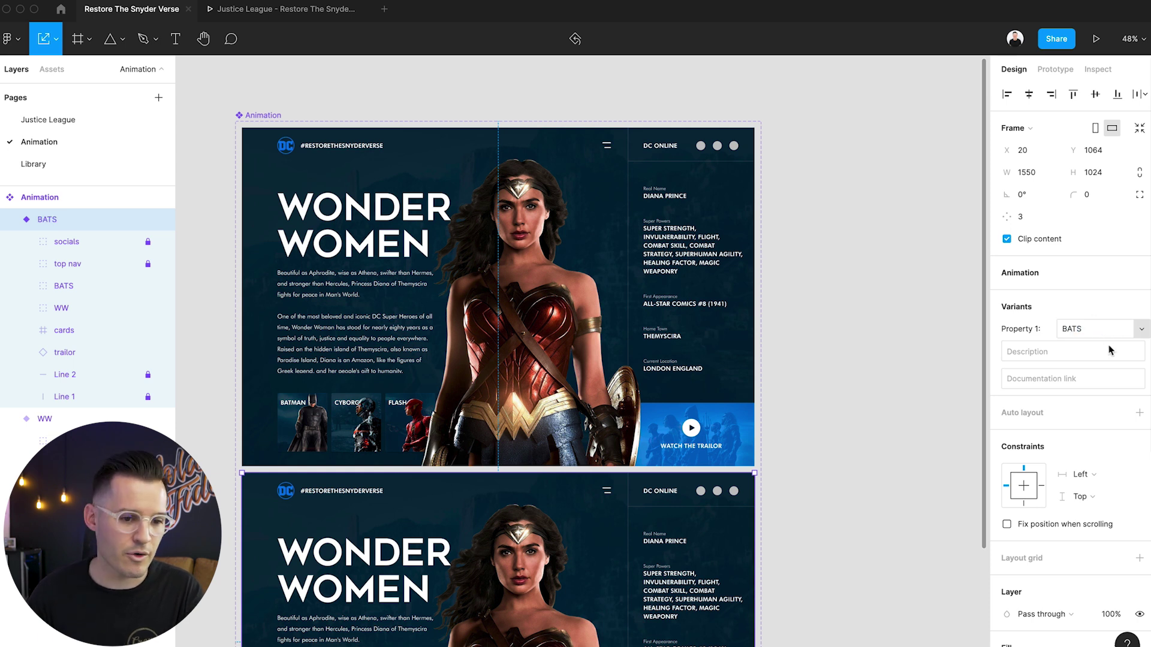
# Select the hidden BATS group in the BATS variant and set its layer opacity to 100%
pyautogui.click(855, 409)
pyautogui.scroll(-5, 854, 408)
pyautogui.hscroll(-1, 855, 408)
pyautogui.click(716, 312)
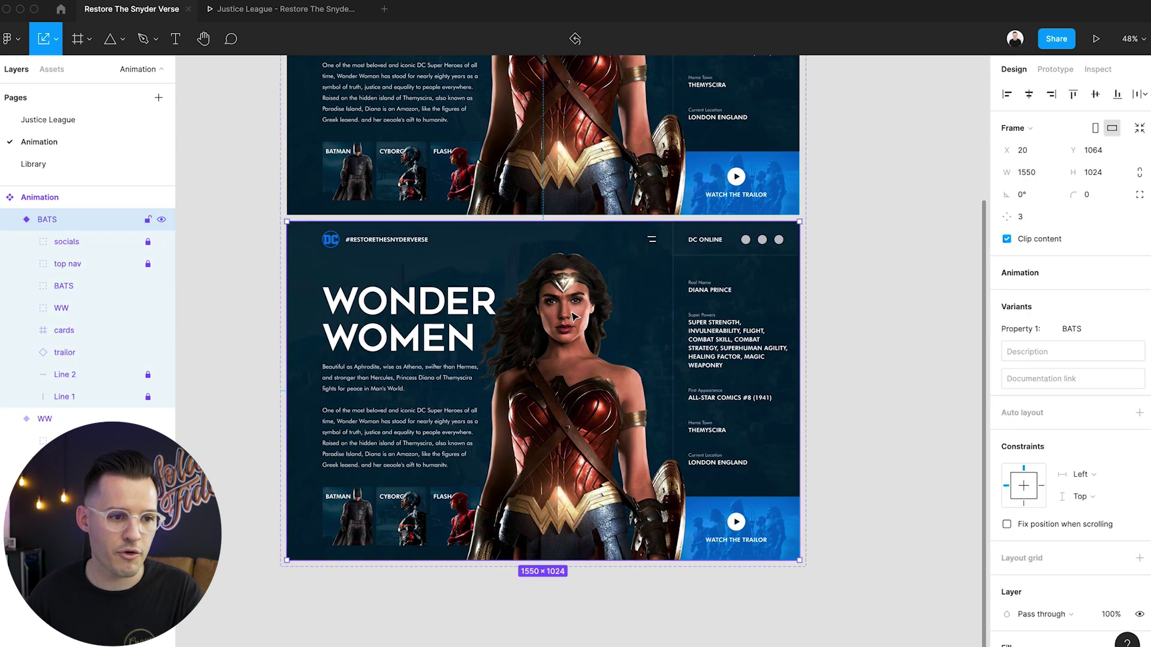
pyautogui.click(73, 304)
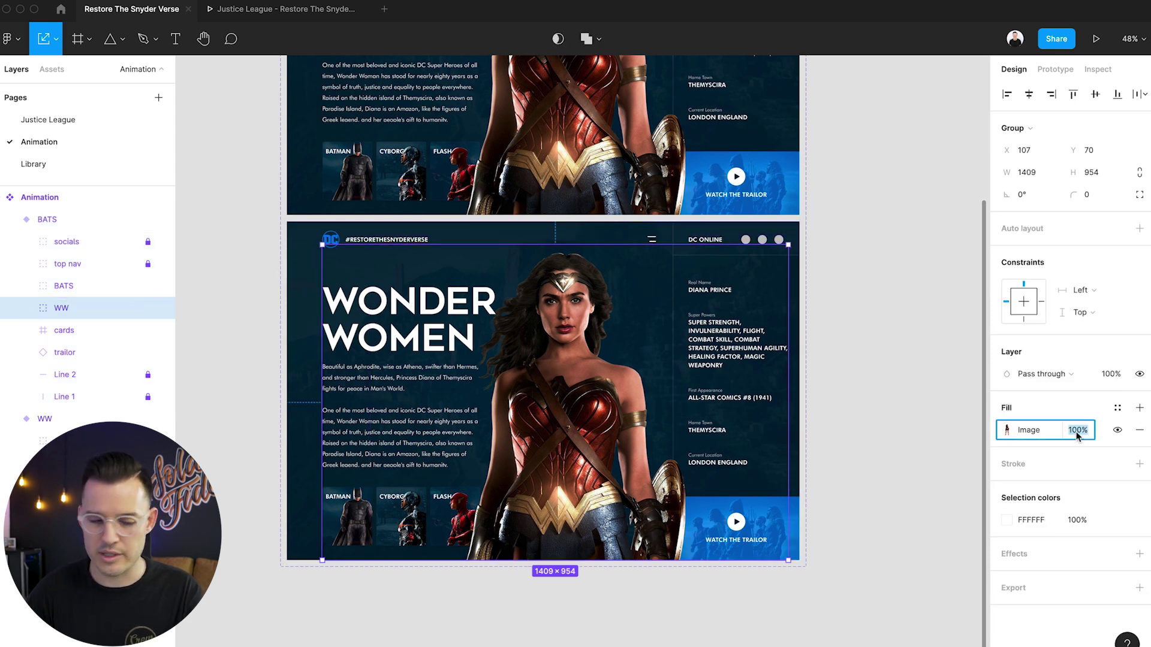
pyautogui.click(77, 288)
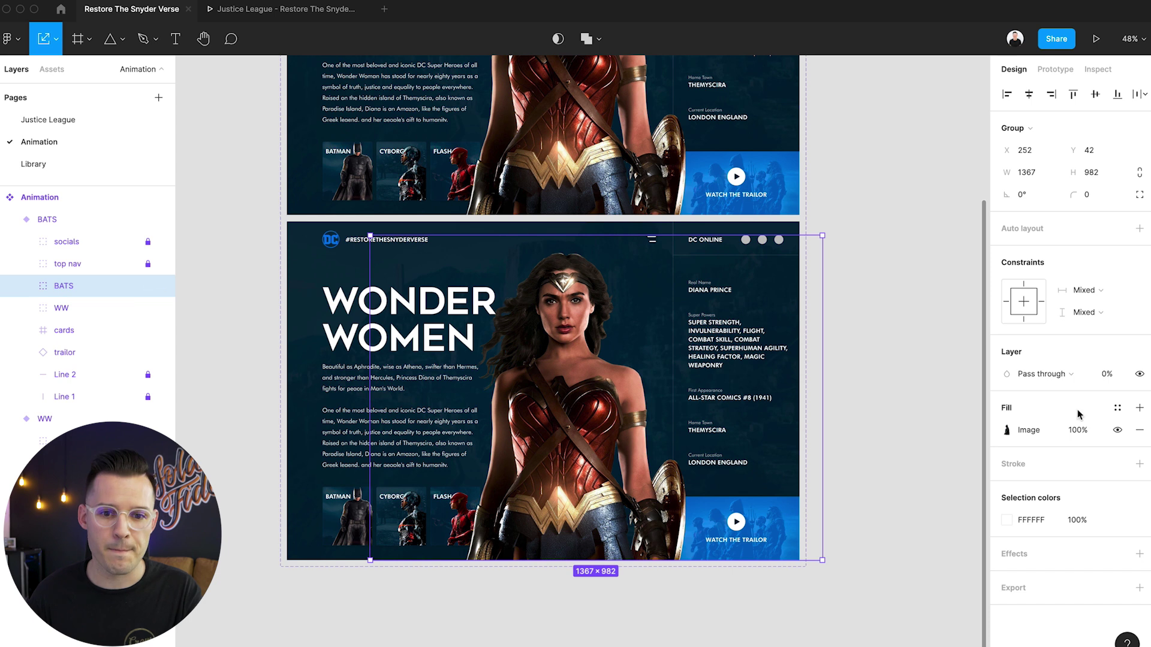
pyautogui.click(1079, 431)
pyautogui.click(1108, 374)
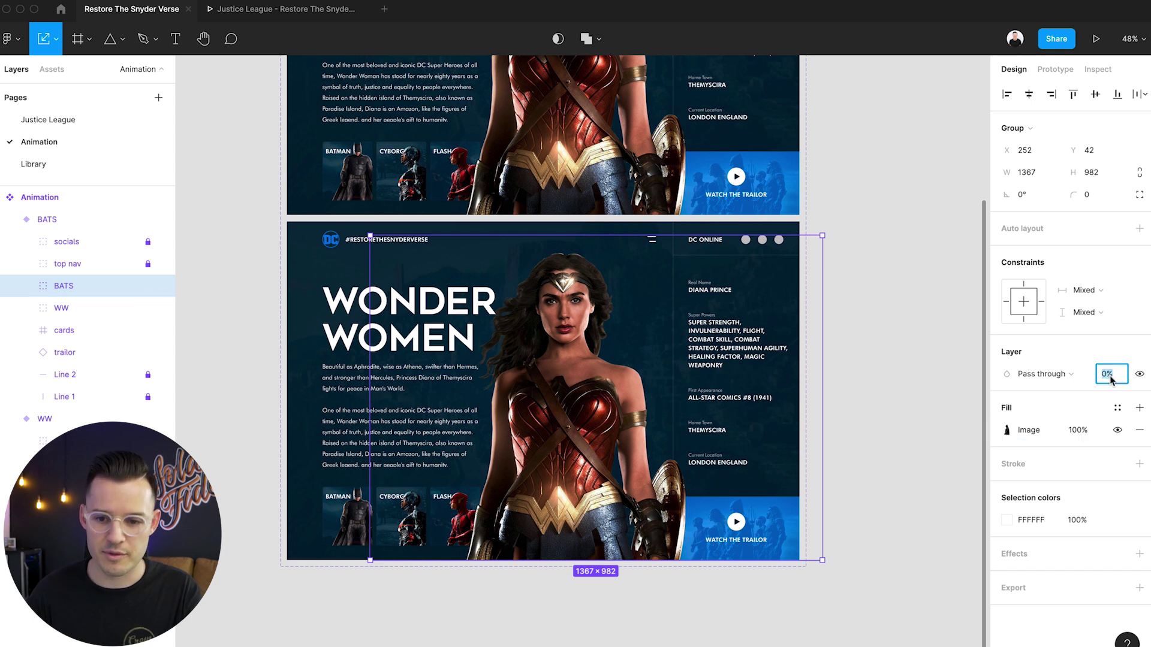
pyautogui.press('Return')
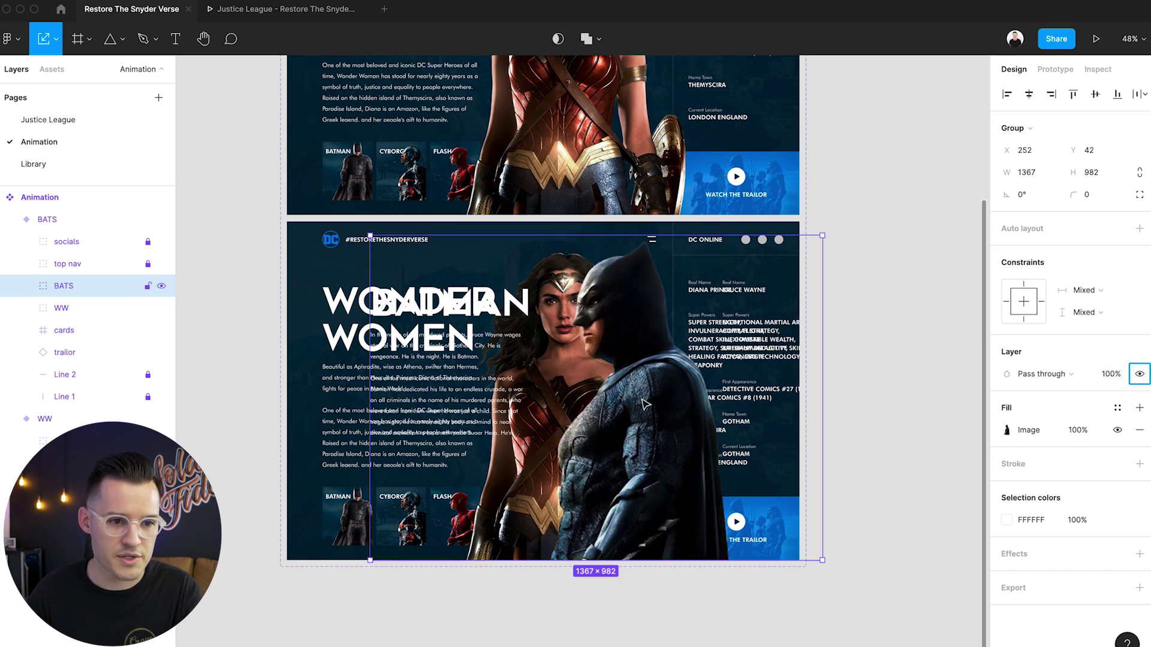
# Slide the Batman group left and align stats:BATS over Wonder Woman's stats at x 1214
pyautogui.moveTo(645, 405); pyautogui.dragTo(595, 408)
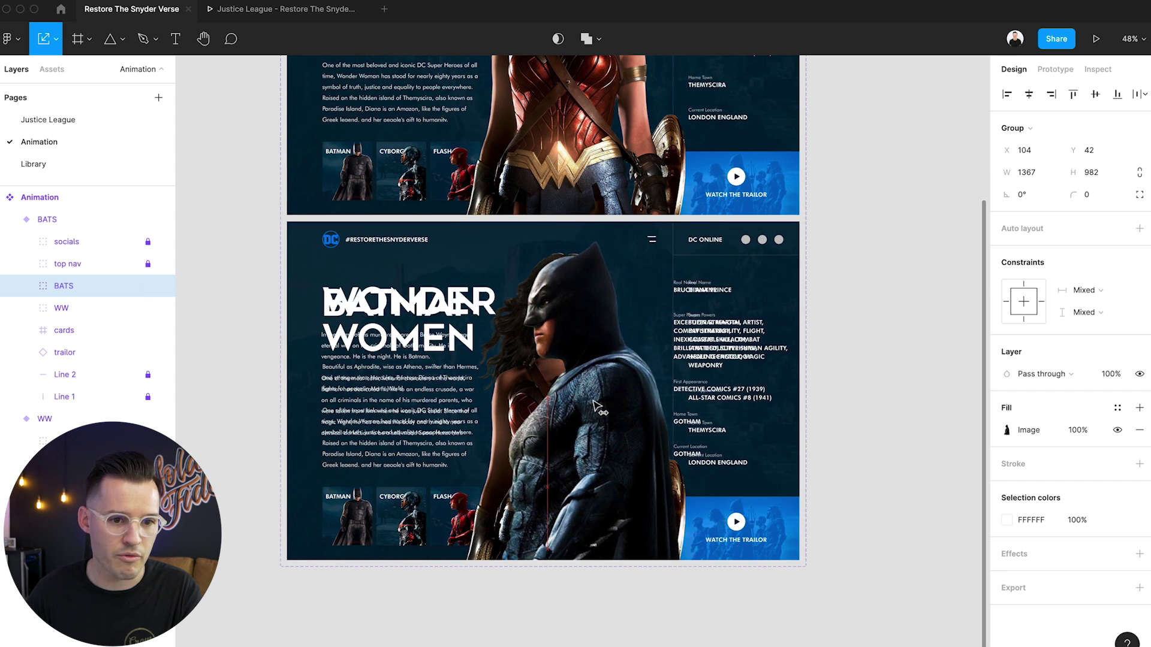
pyautogui.moveTo(680, 218); pyautogui.dragTo(899, 450)
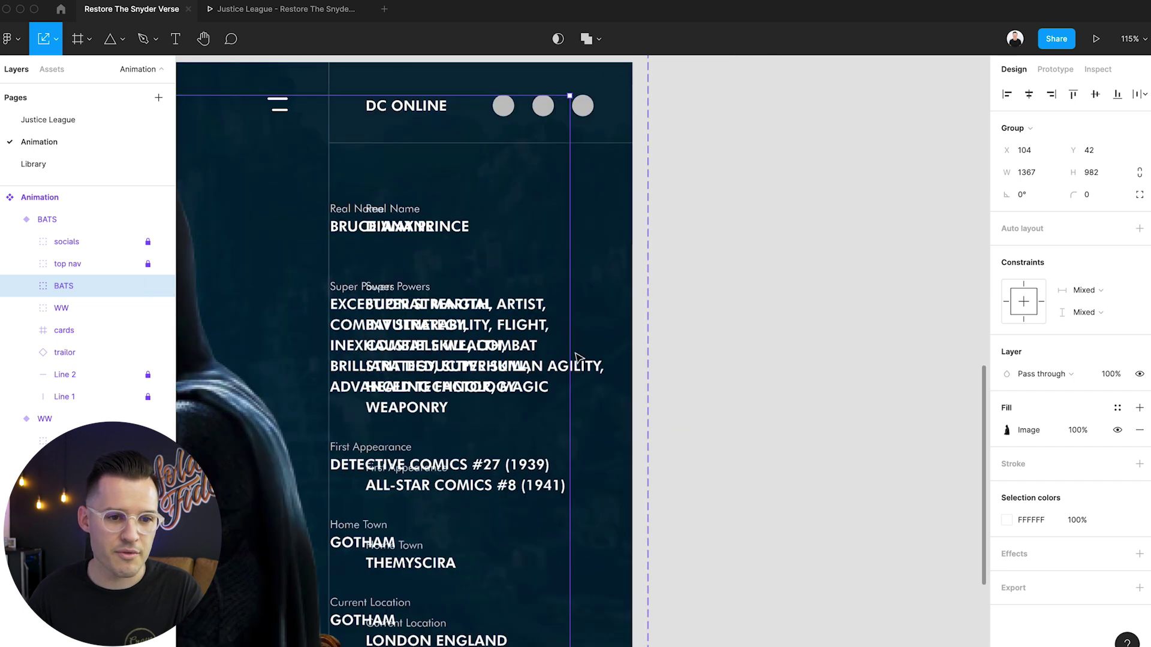
pyautogui.hscroll(-5, 575, 358)
pyautogui.doubleClick(677, 322)
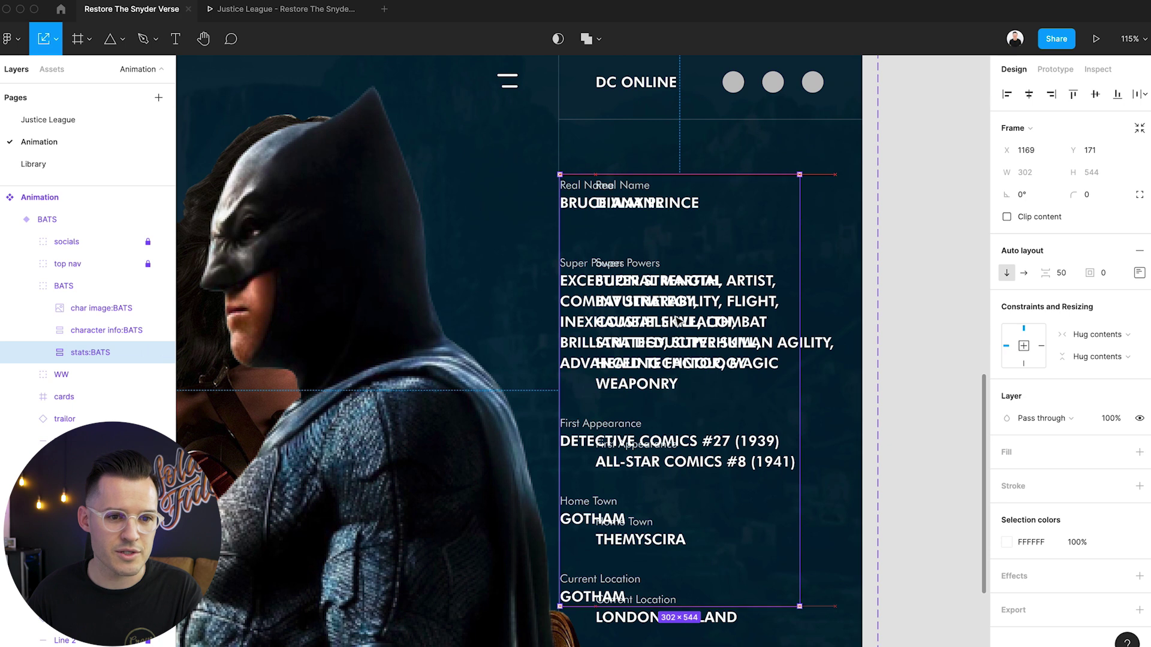
pyautogui.moveTo(677, 322); pyautogui.dragTo(707, 321)
# Collapse the BATS and WW variants' layer lists and clear the selection
pyautogui.scroll(-5, 707, 322)
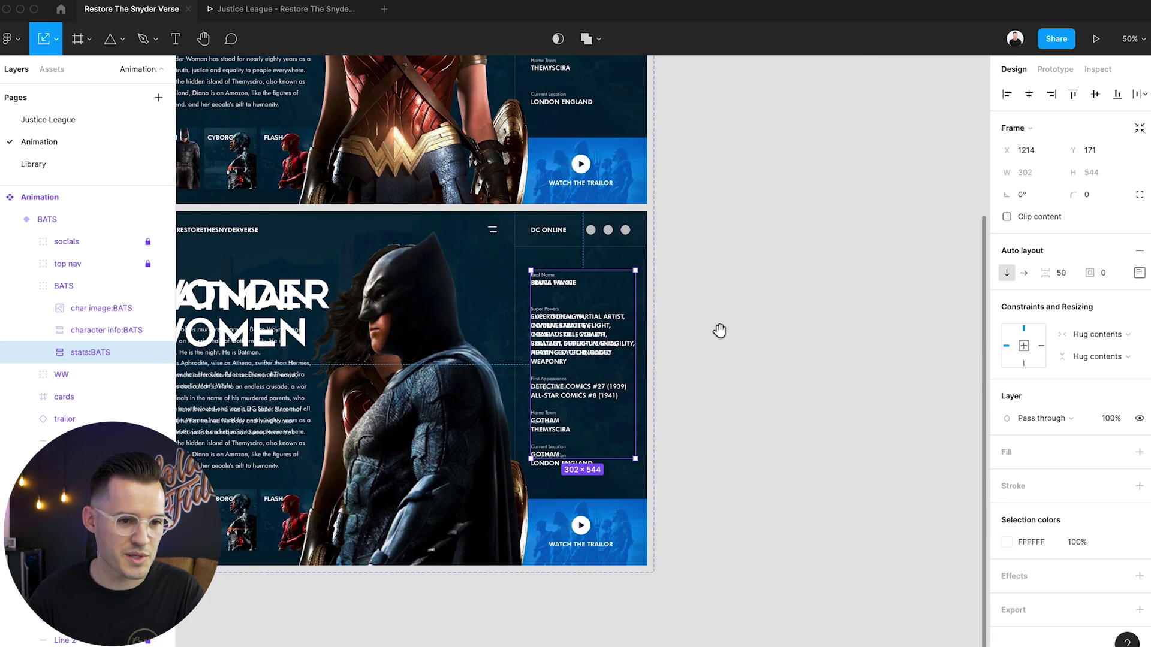
pyautogui.hscroll(-2, 720, 331)
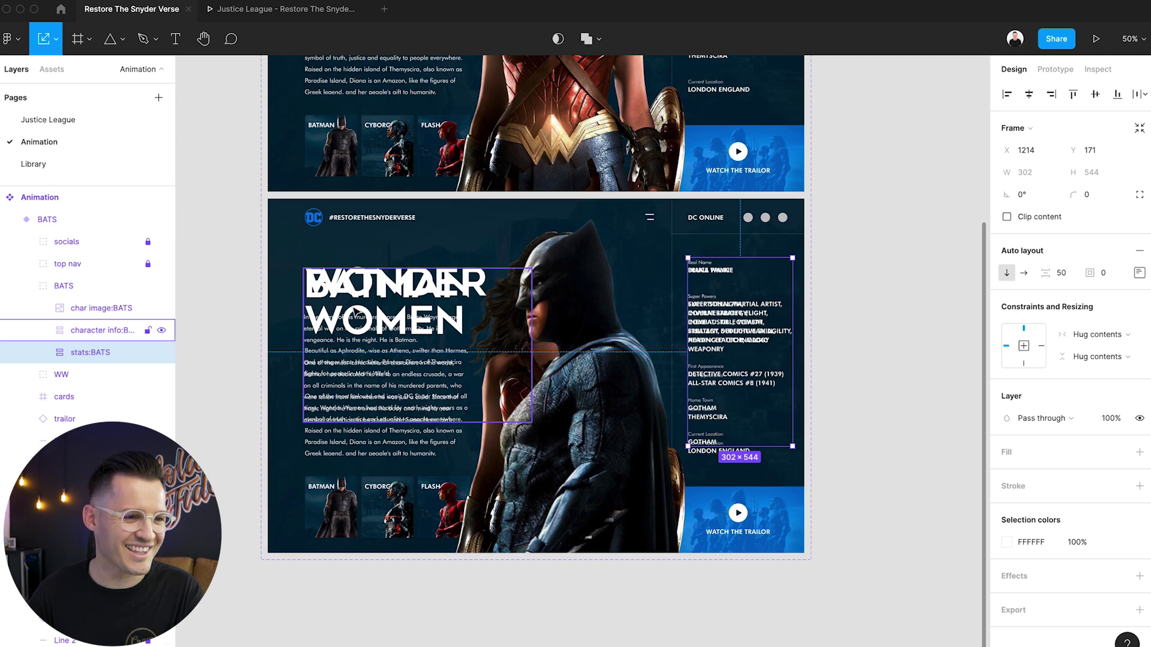
pyautogui.click(10, 219)
pyautogui.click(10, 242)
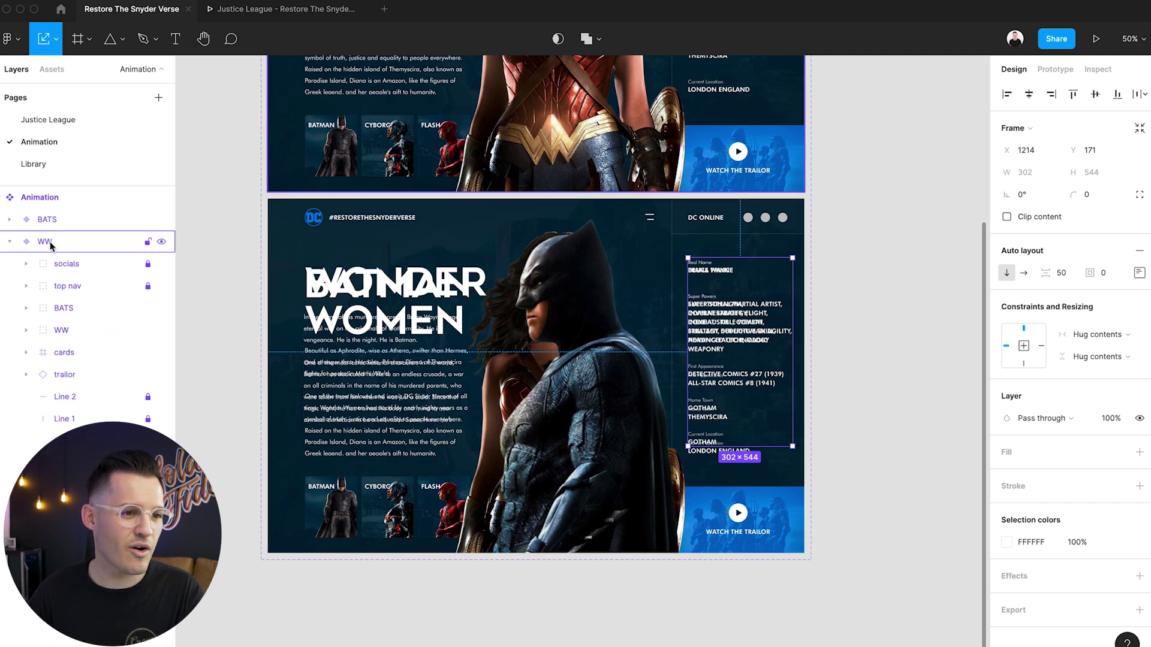
pyautogui.click(50, 242)
pyautogui.click(10, 242)
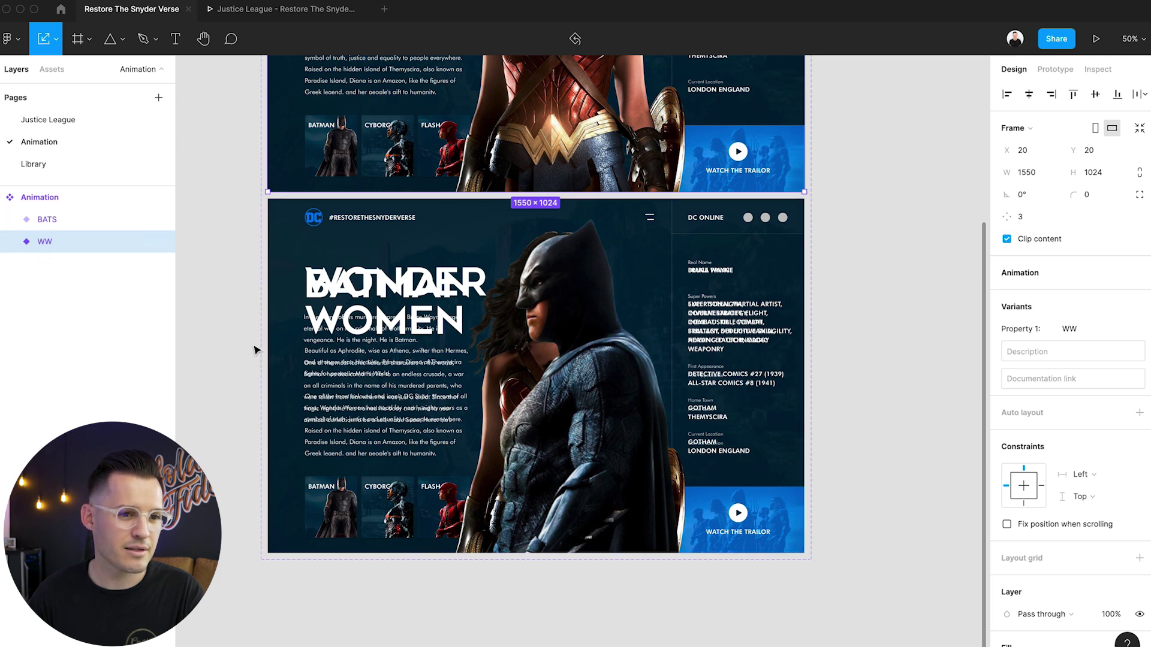
pyautogui.click(217, 382)
# Expand the BATS variant's layers to reach its nested WW and BATS groups
pyautogui.click(379, 294)
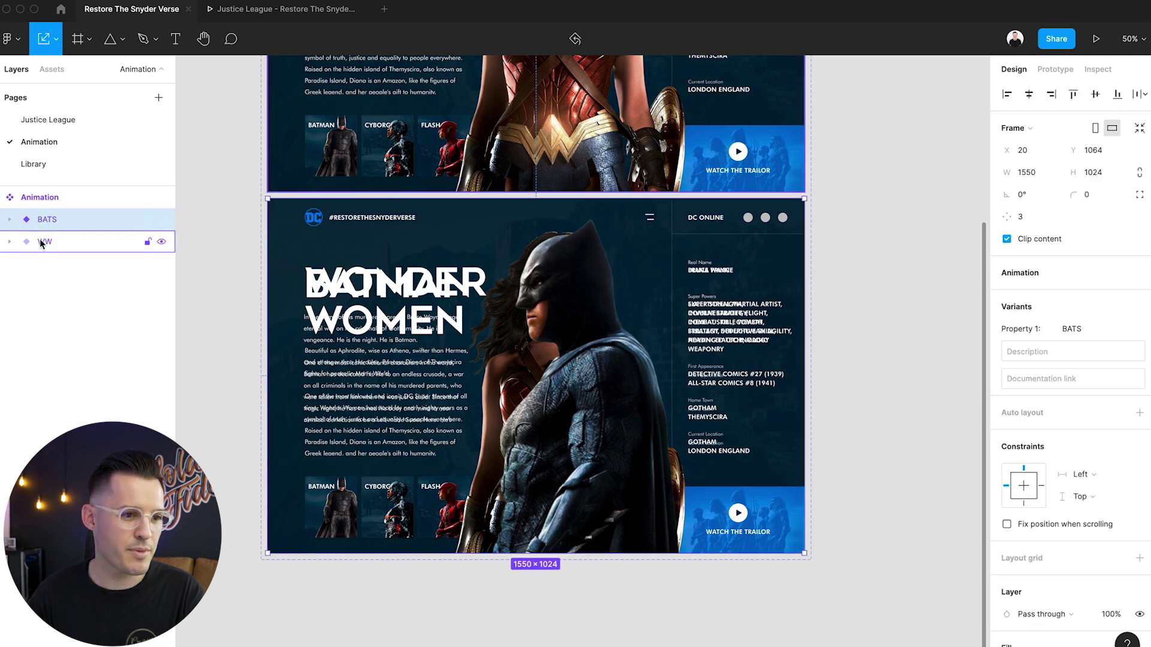
pyautogui.click(45, 242)
pyautogui.click(47, 222)
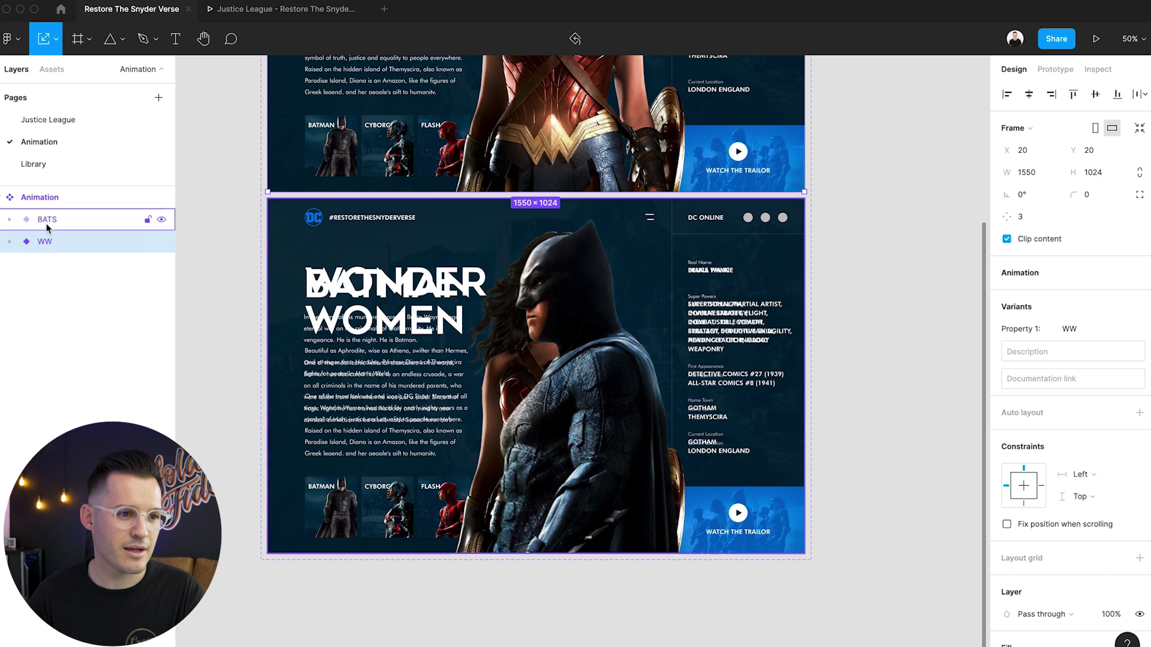
pyautogui.click(10, 220)
pyautogui.click(10, 220)
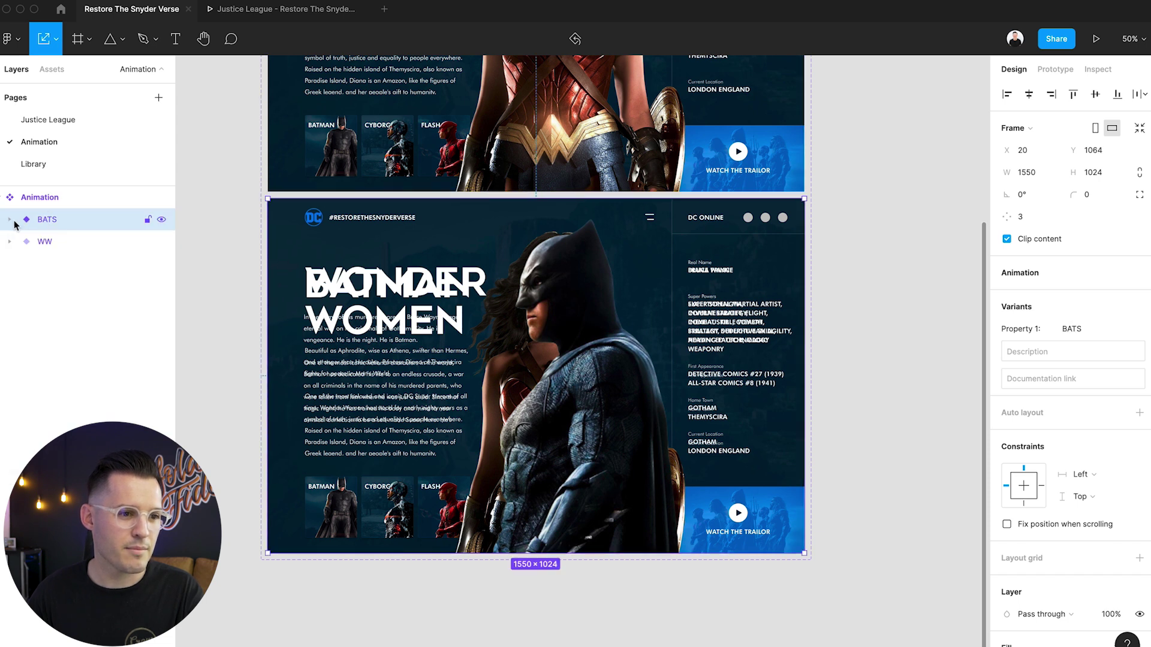
pyautogui.click(14, 221)
pyautogui.click(27, 287)
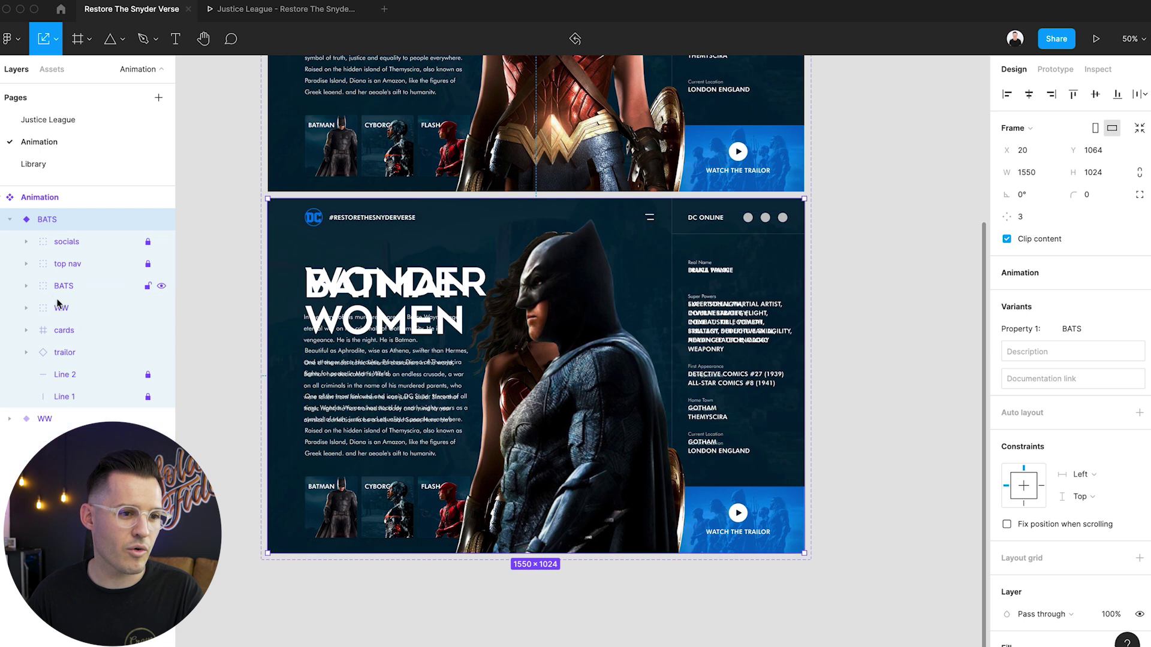
# Set the BATS variant's WW group to 0% opacity and shift it left off the frame
pyautogui.click(61, 308)
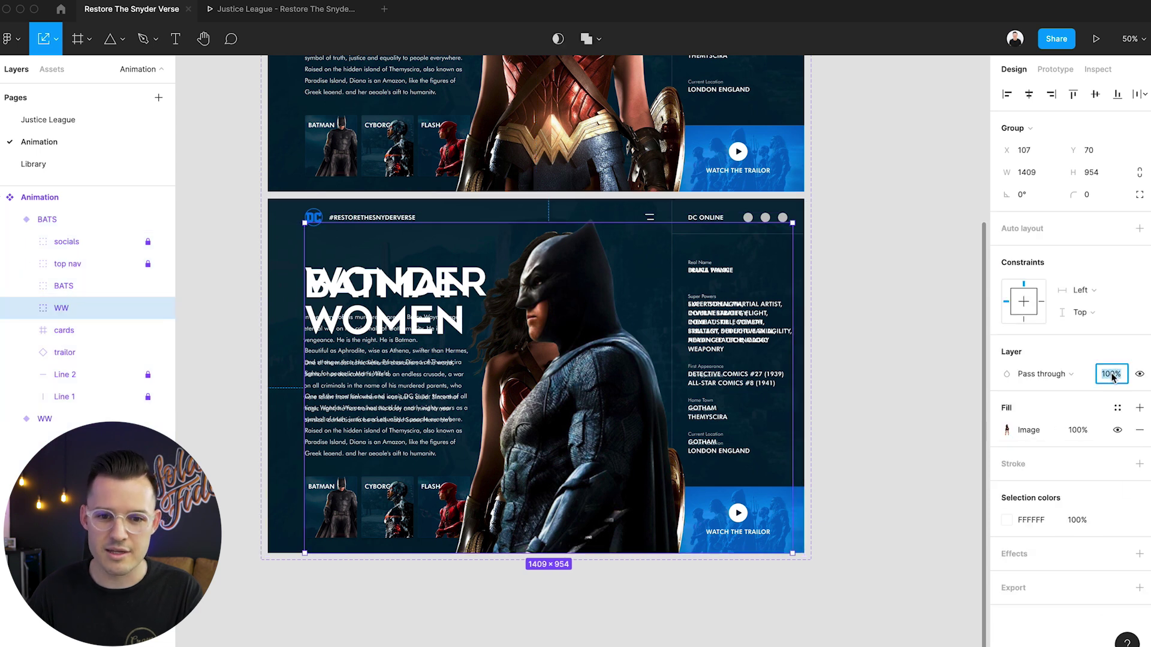
pyautogui.write('0')
pyautogui.press('Return')
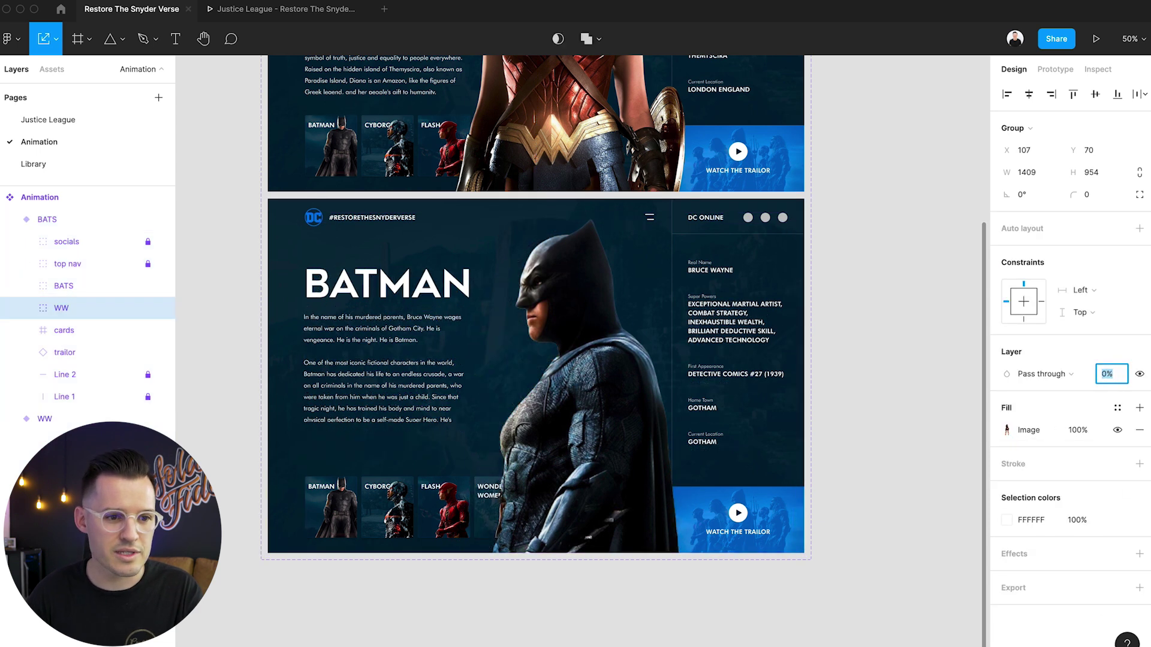
pyautogui.click(79, 307)
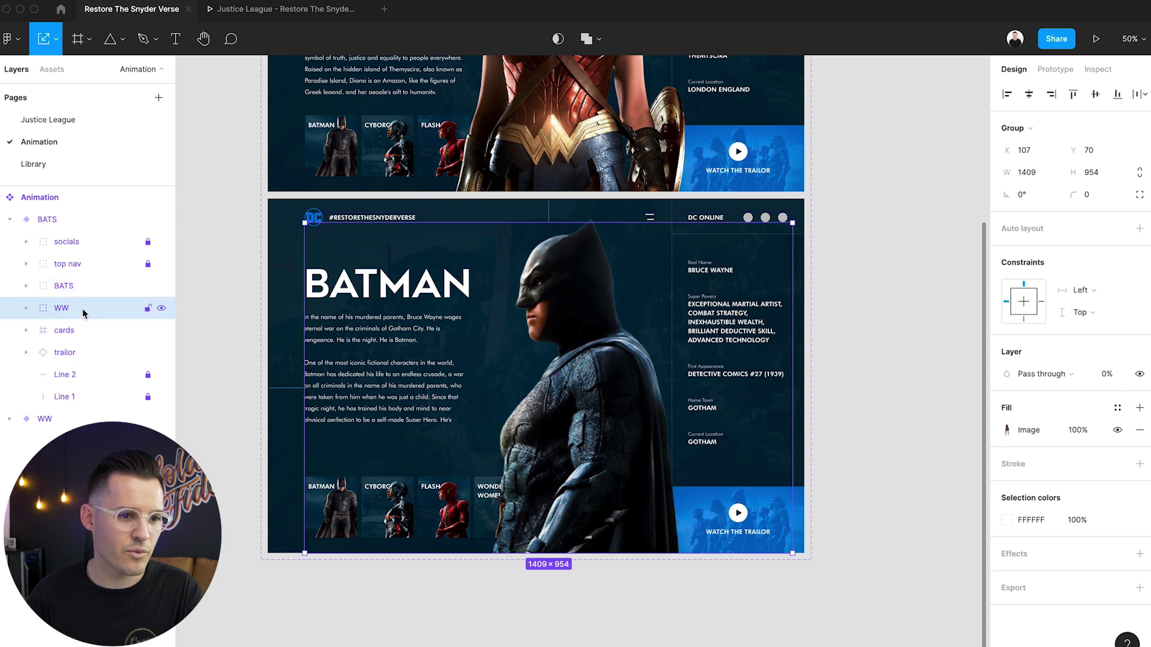
pyautogui.hotkey('shift', 'Left')
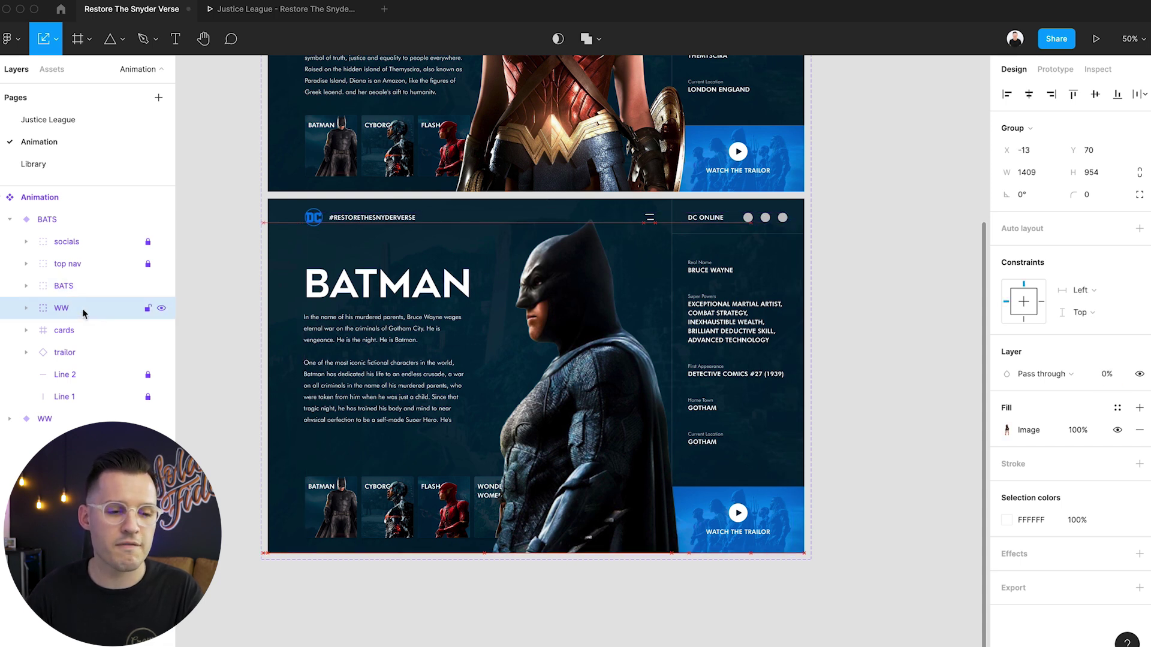
pyautogui.hotkey('shift', 'Left')
pyautogui.hotkey('shift', 'Left')
pyautogui.hotkey('shift', 'Left')
pyautogui.hotkey('shift', 'Left')
pyautogui.hotkey('shift', 'Left')
pyautogui.hotkey('shift', 'Left')
pyautogui.hotkey('shift', 'Left')
pyautogui.hotkey('shift', 'Left')
pyautogui.hotkey('shift', 'Left')
pyautogui.hotkey('shift', 'Left')
pyautogui.hotkey('shift', 'Left')
pyautogui.hotkey('shift', 'Left')
pyautogui.hotkey('shift', 'Left')
pyautogui.hotkey('shift', 'Left')
pyautogui.hotkey('shift', 'Left')
pyautogui.hotkey('shift', 'Left')
pyautogui.hotkey('shift', 'Left')
pyautogui.hotkey('shift', 'Left')
pyautogui.hotkey('shift', 'Left')
pyautogui.hotkey('shift', 'Left')
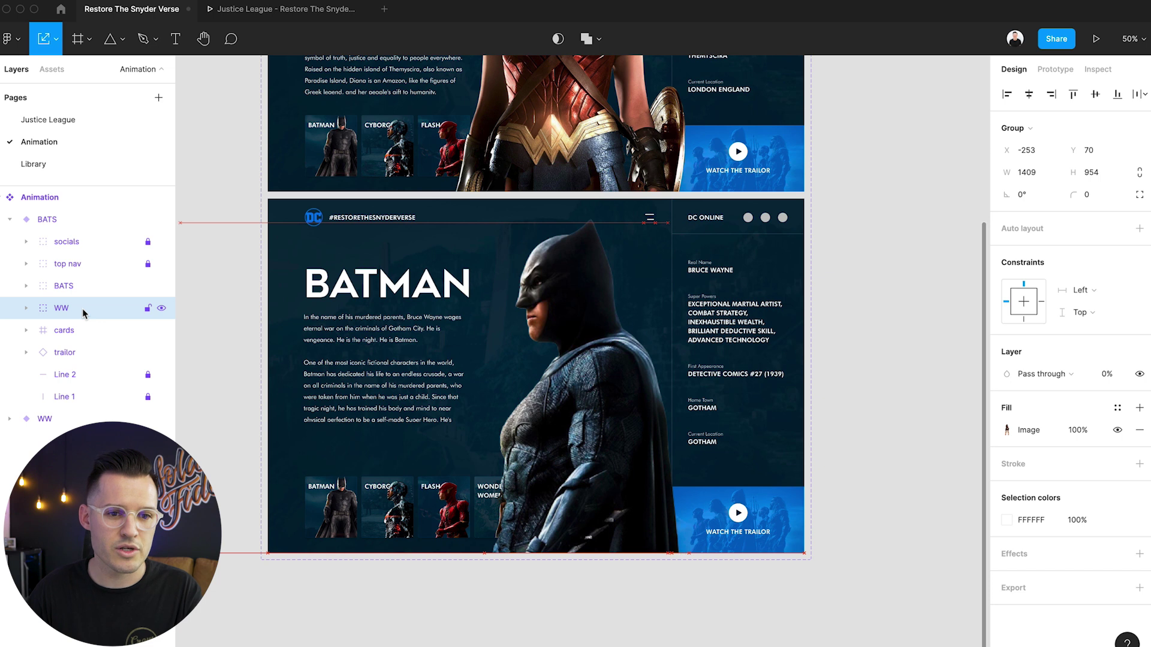
# Nudge the 1367×982 group in the WW variant right to X 392
pyautogui.click(855, 303)
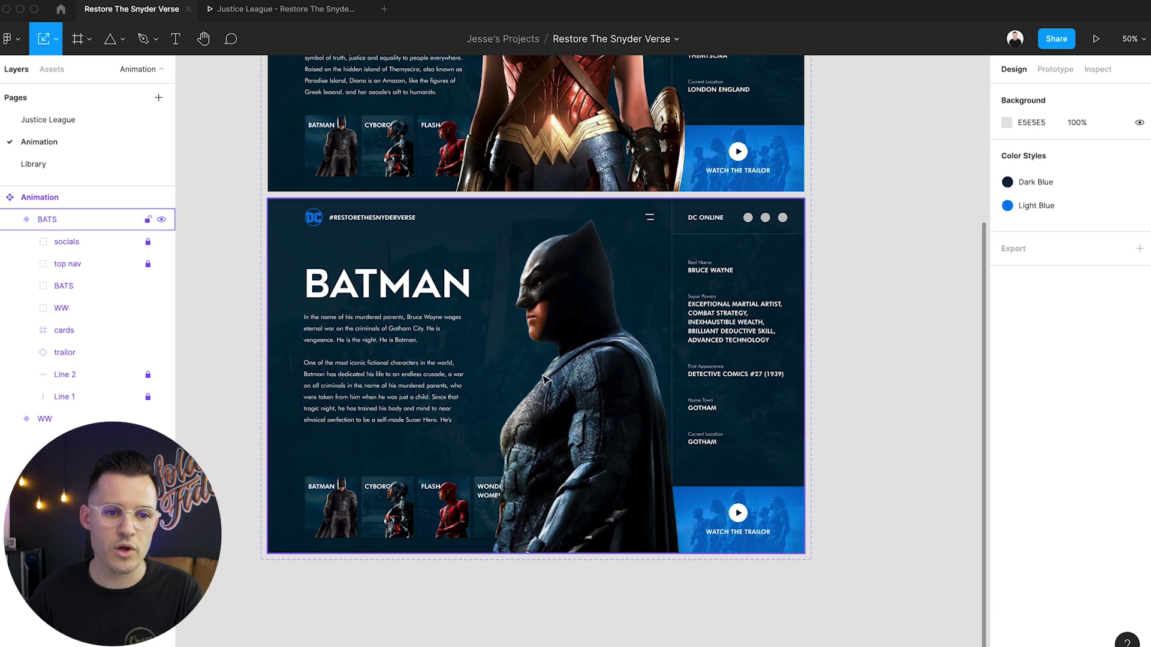
pyautogui.hotkey('shift', 'n')
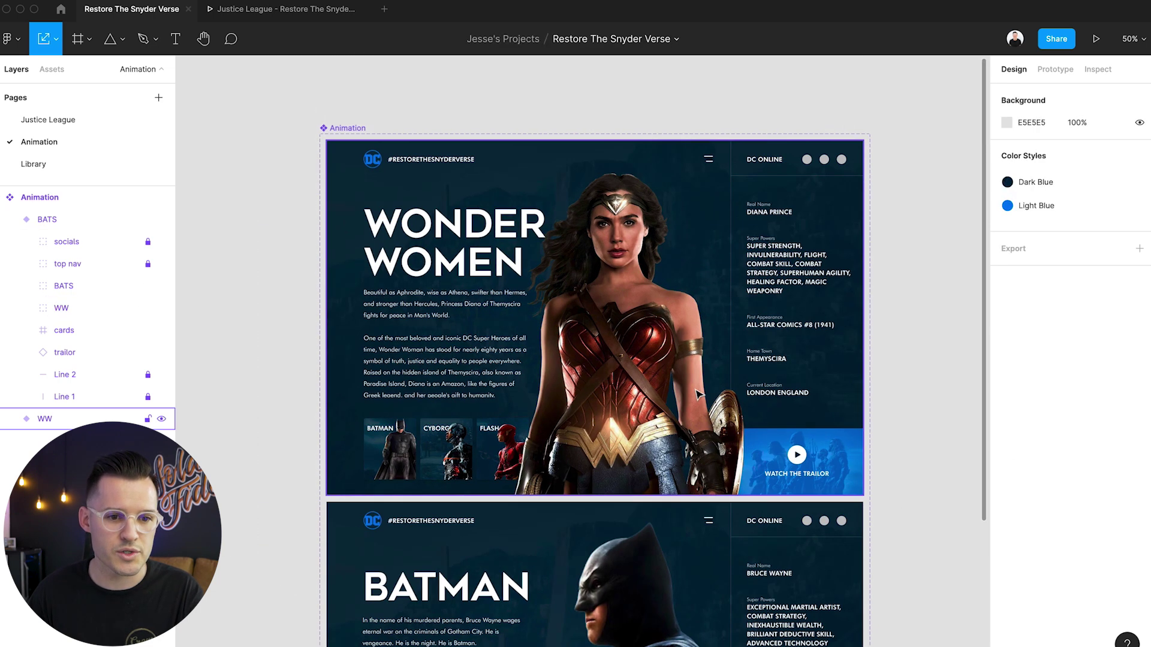
pyautogui.click(10, 418)
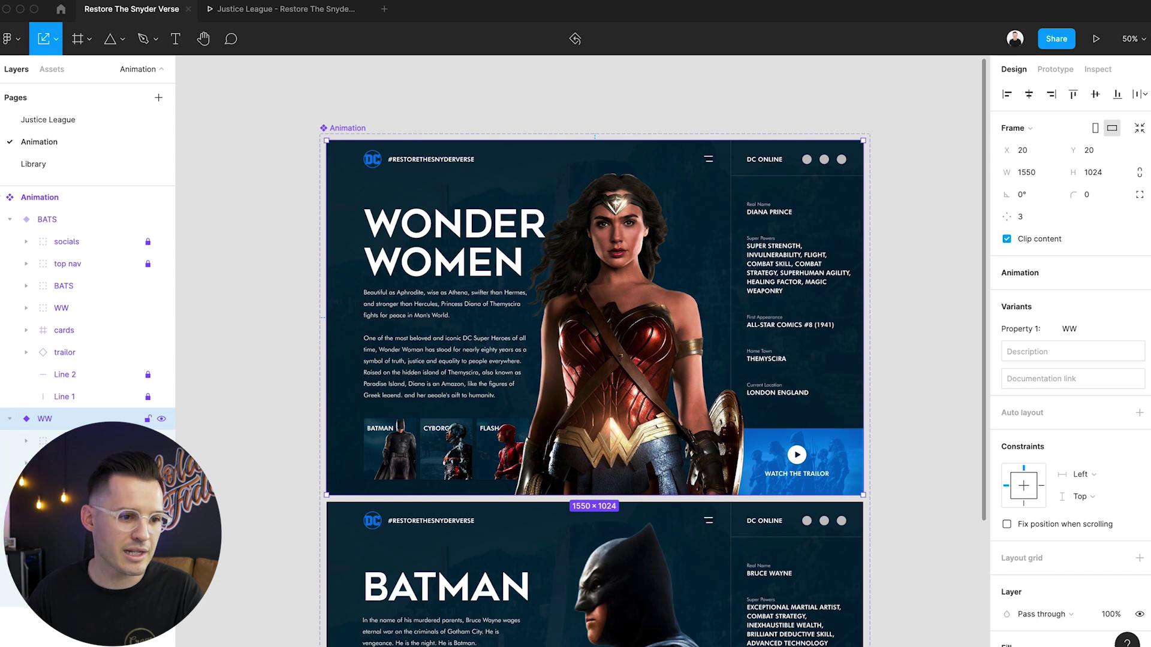
pyautogui.click(36, 485)
pyautogui.hotkey('shift', 'Right')
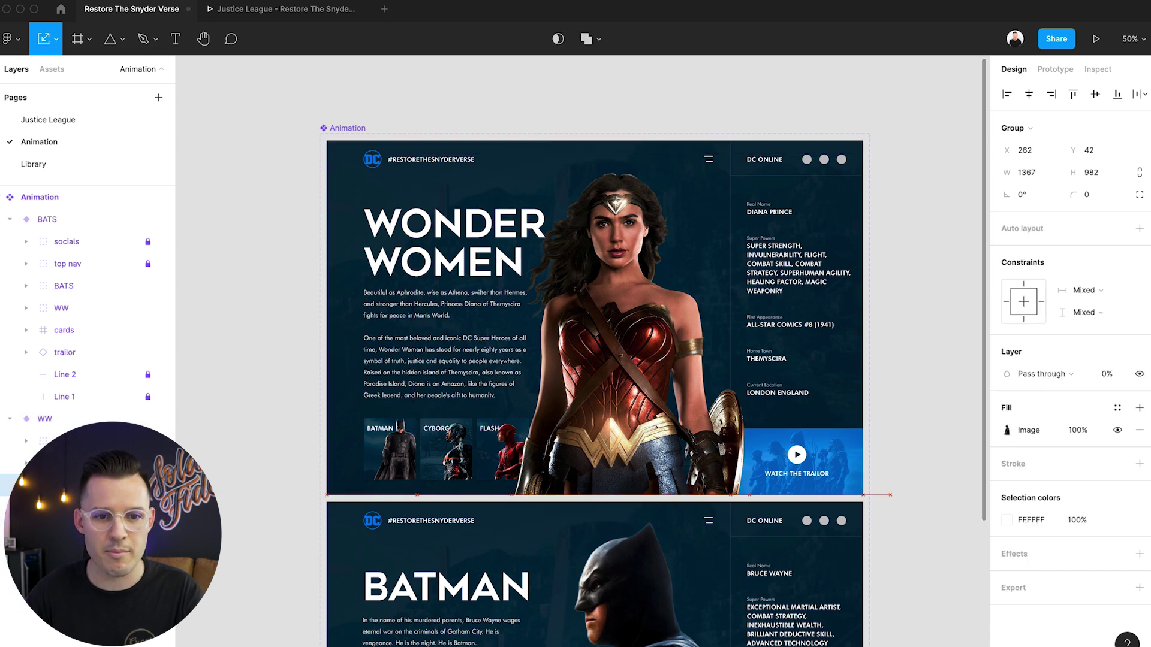
pyautogui.hotkey('shift', 'Right')
pyautogui.hotkey('shift', 'Right')
pyautogui.hotkey('shift', 'Right')
pyautogui.hotkey('shift', 'Right')
pyautogui.hotkey('shift', 'Right')
pyautogui.hotkey('shift', 'Right')
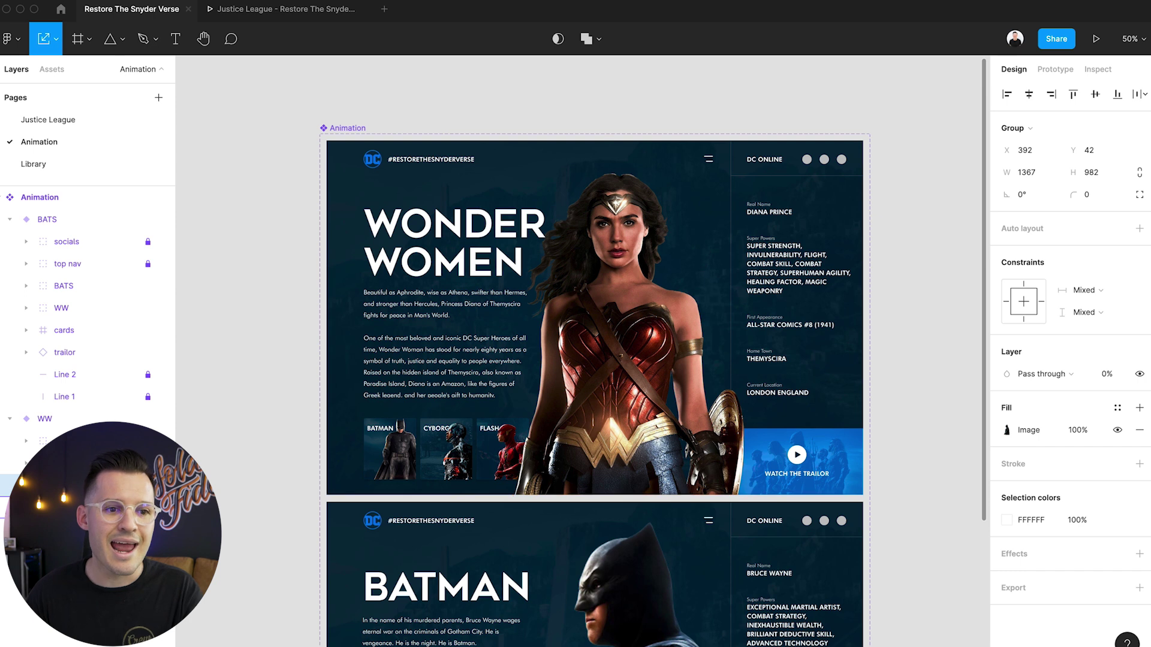
# Link the Batman card to the BATS variant with On click, Change to, Smart animate
pyautogui.click(369, 118)
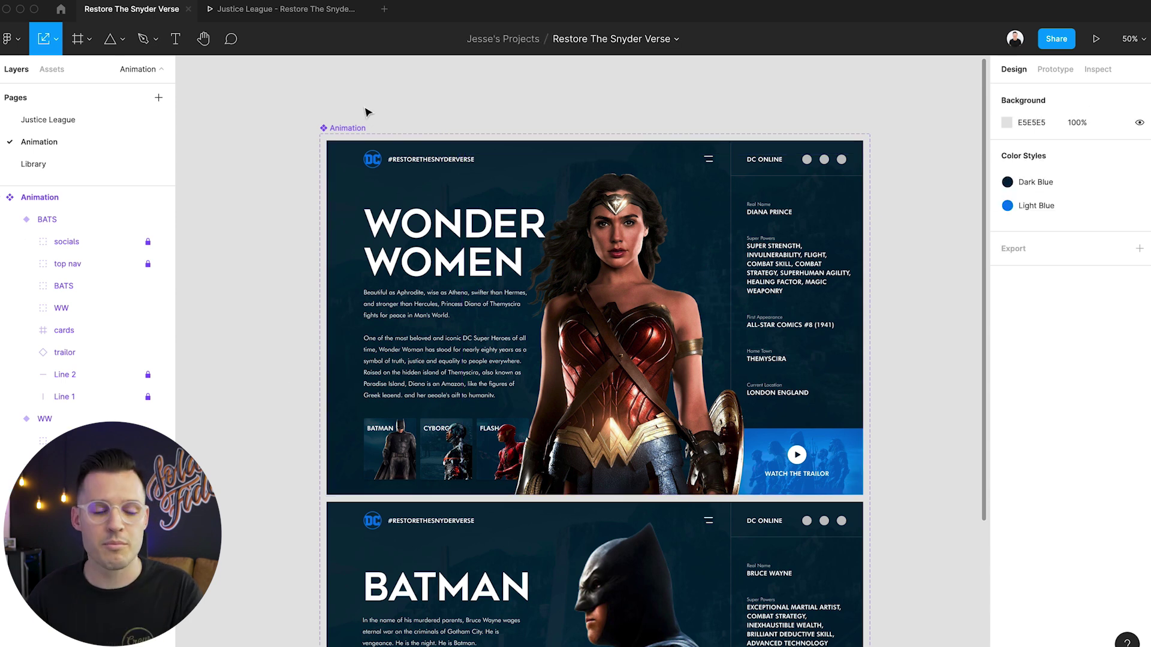
pyautogui.scroll(-3, 395, 464)
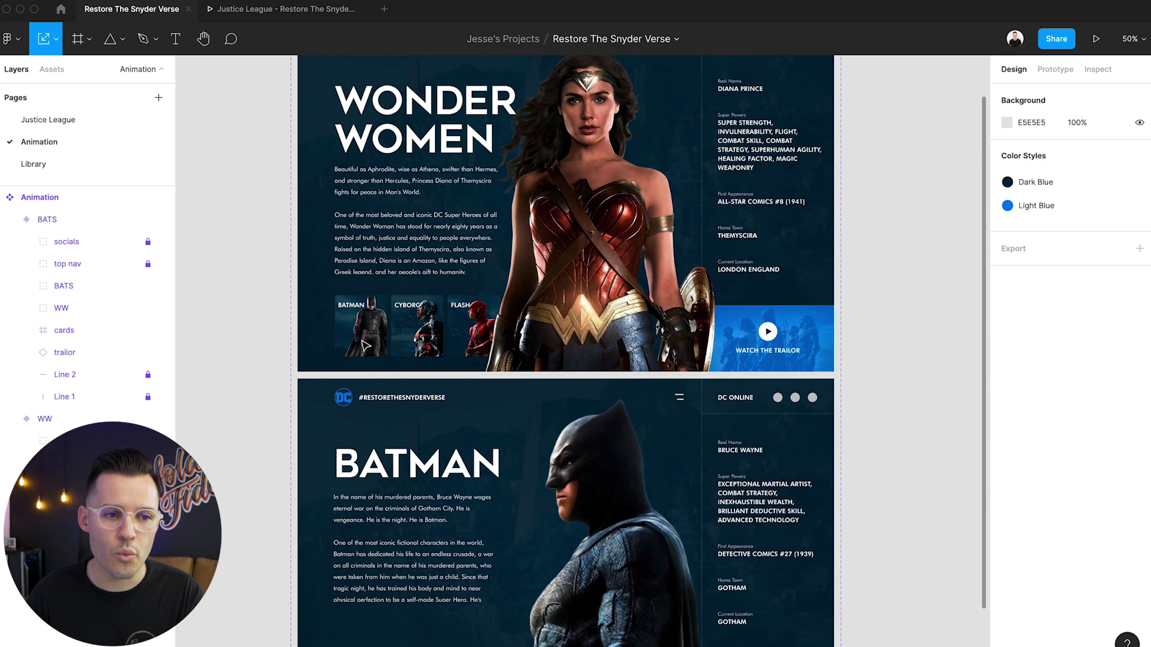
pyautogui.click(1055, 70)
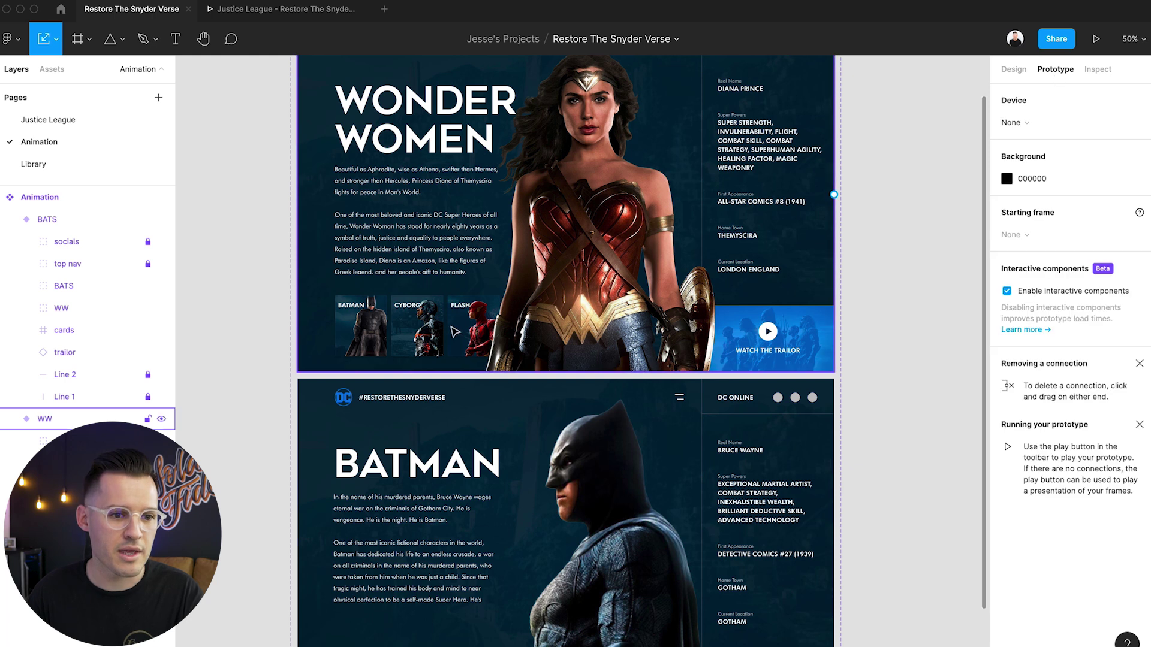
pyautogui.click(368, 332)
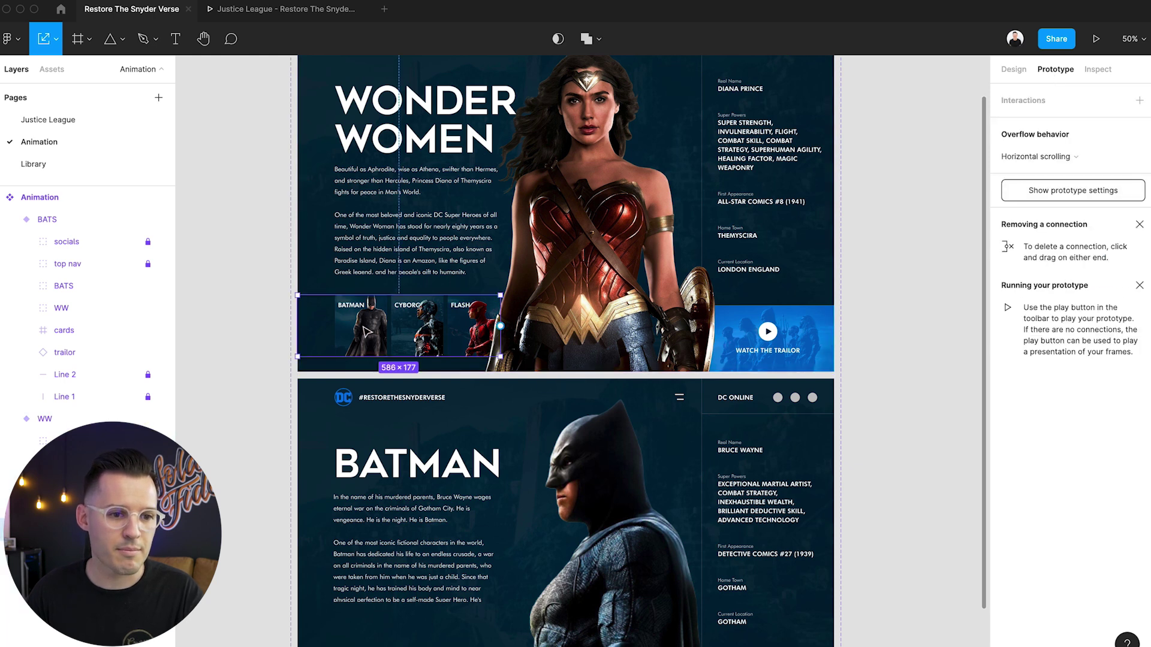
pyautogui.click(382, 330)
pyautogui.moveTo(386, 325); pyautogui.dragTo(429, 426)
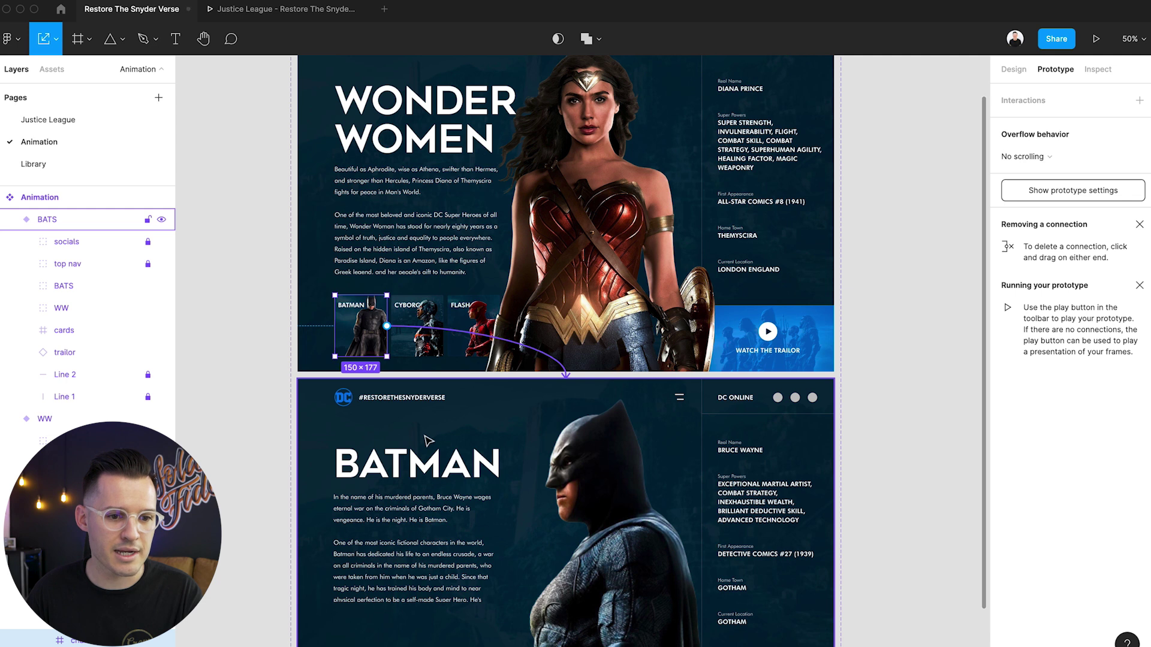
pyautogui.click(875, 157)
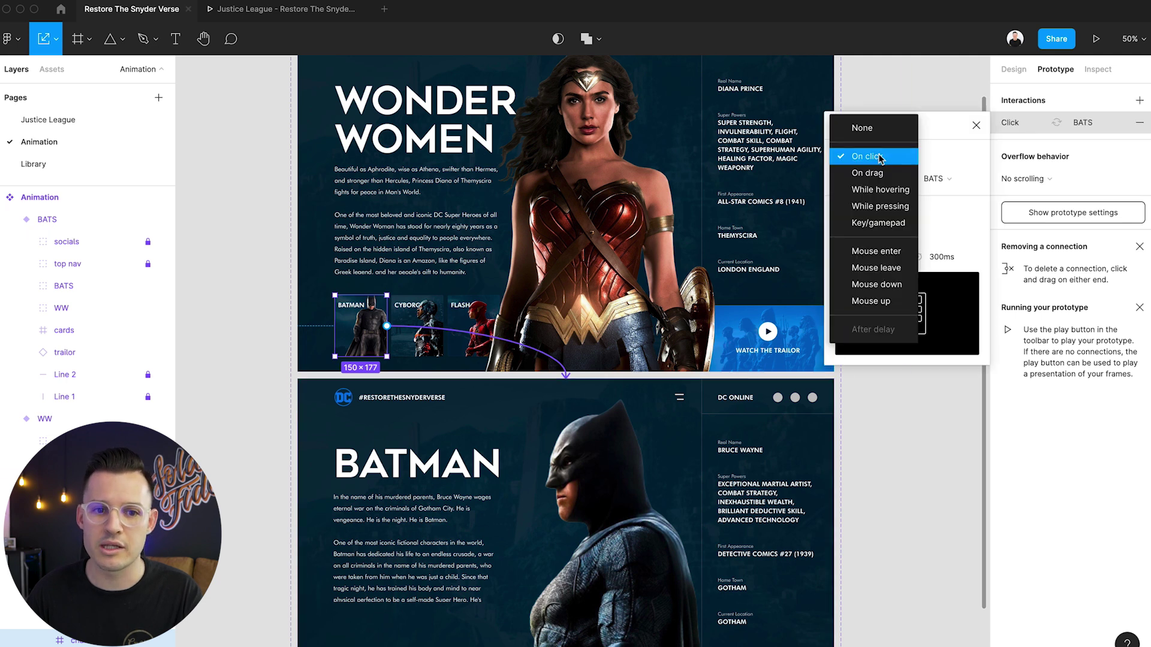
pyautogui.click(880, 157)
pyautogui.click(881, 178)
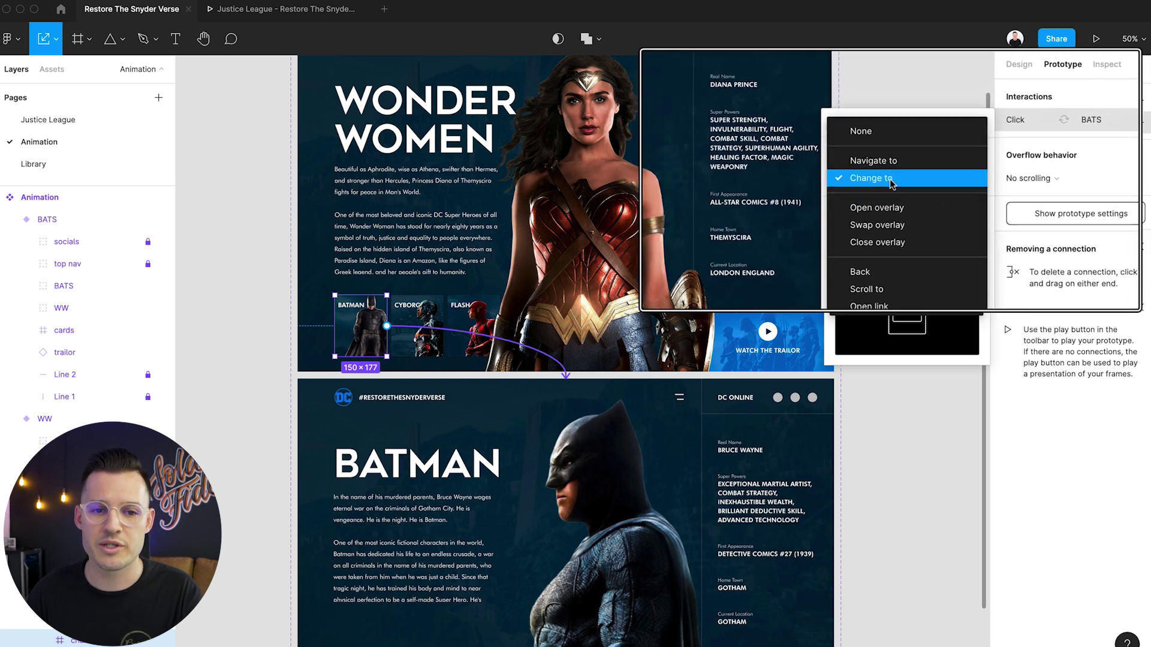
pyautogui.click(890, 180)
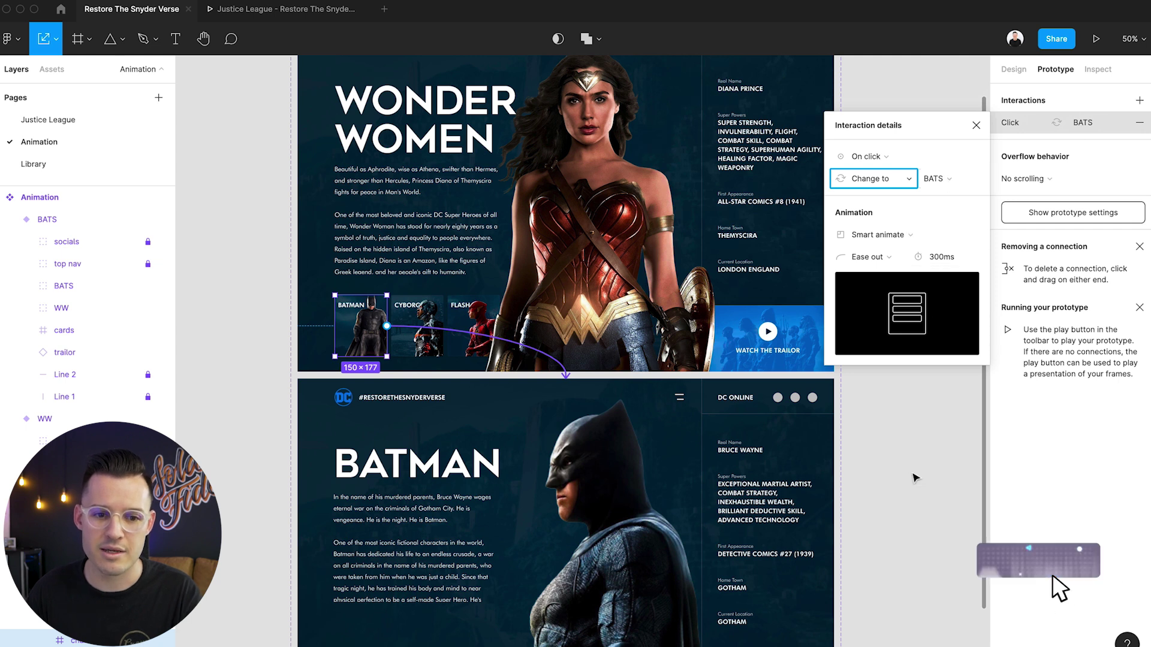
pyautogui.click(915, 478)
# Link the BATS variant's Wonder Woman card back to WW with Smart animate, 300ms Ease out
pyautogui.scroll(-5, 953, 170)
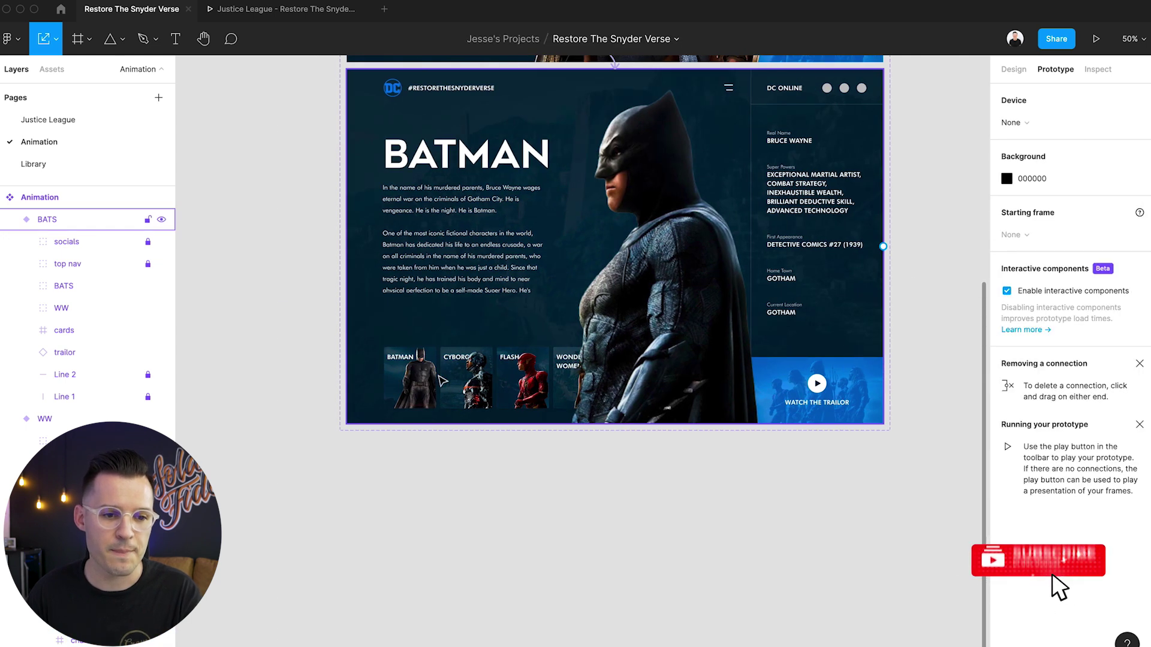
pyautogui.doubleClick(442, 381)
pyautogui.doubleClick(430, 380)
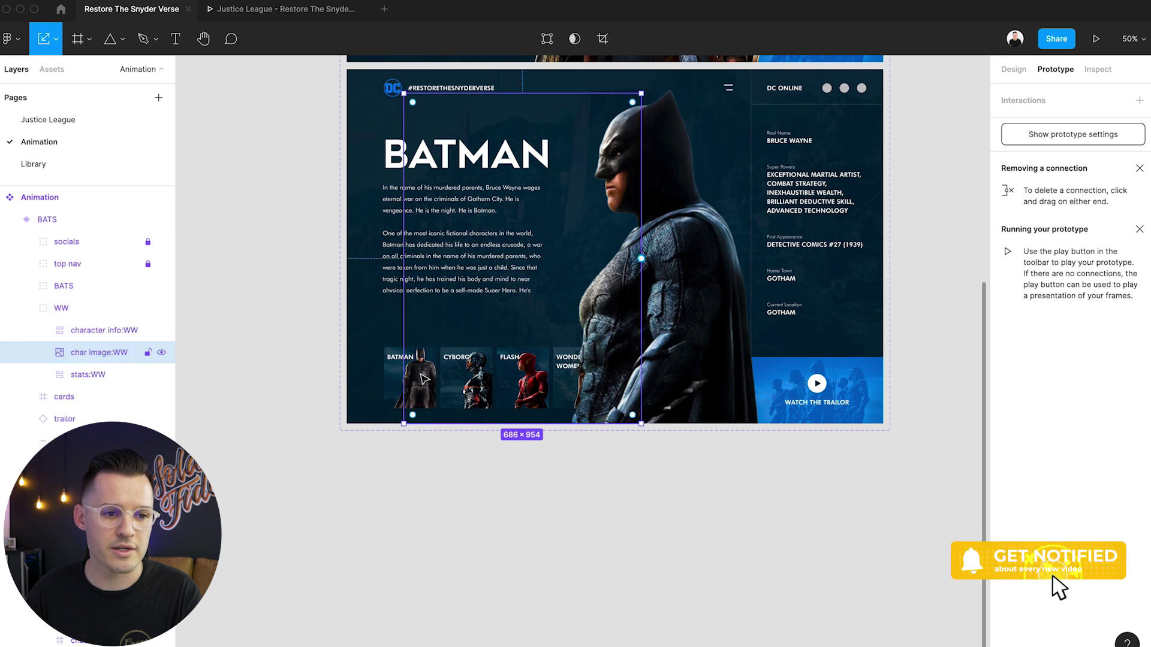
pyautogui.click(393, 377)
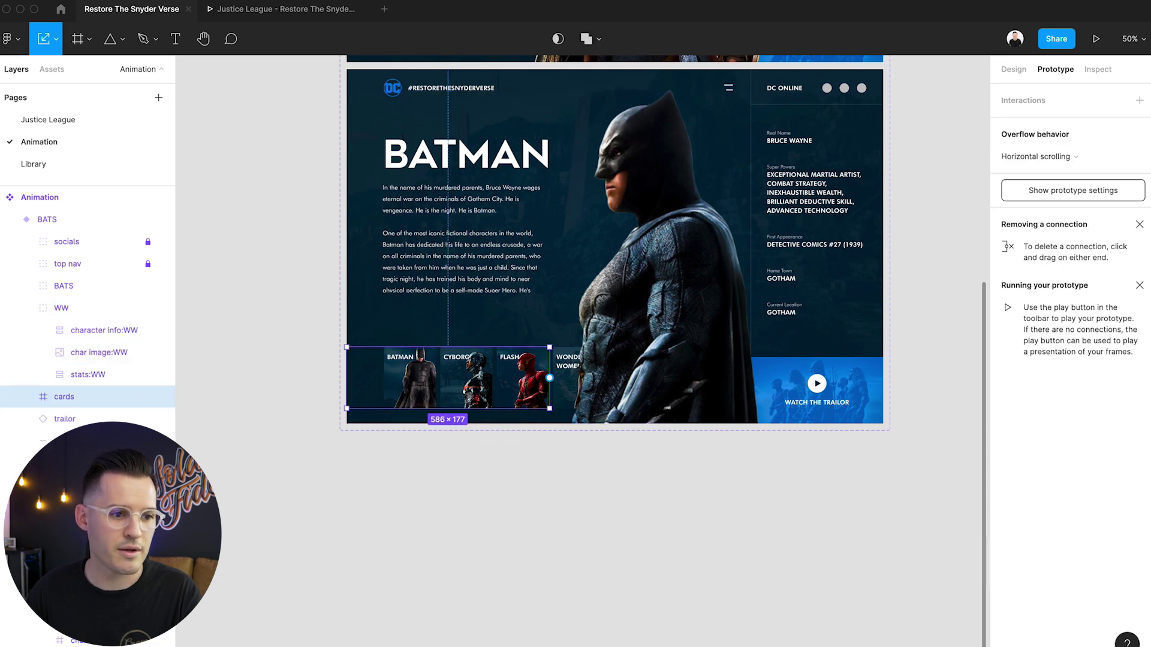
pyautogui.click(26, 396)
pyautogui.click(83, 420)
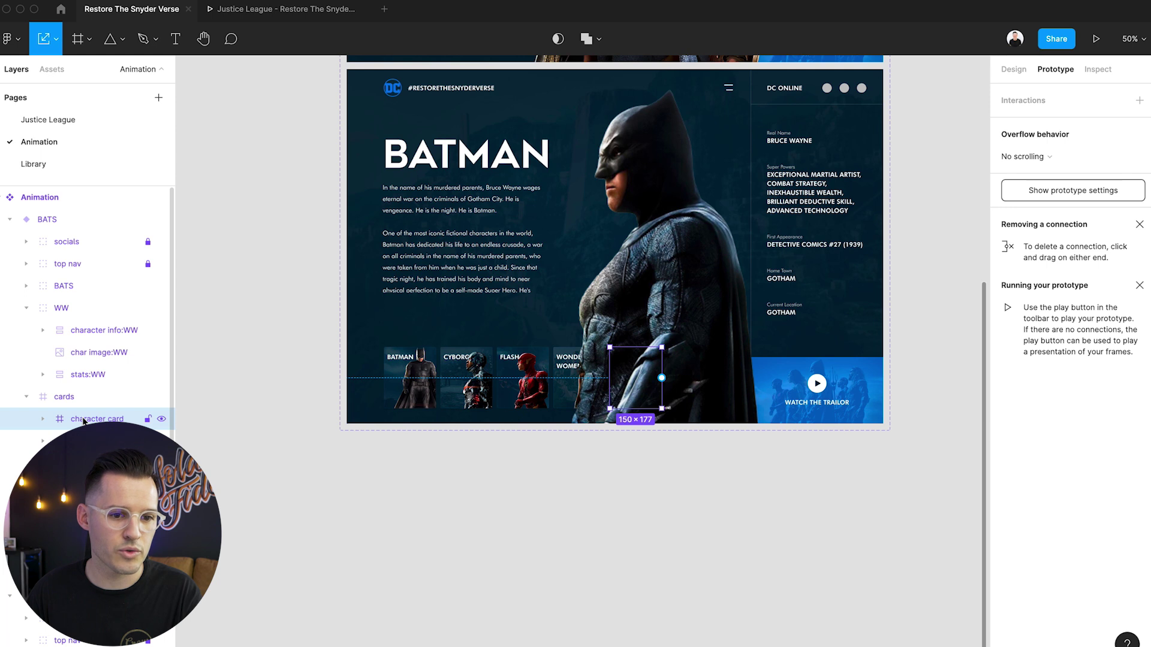
pyautogui.press('Tab')
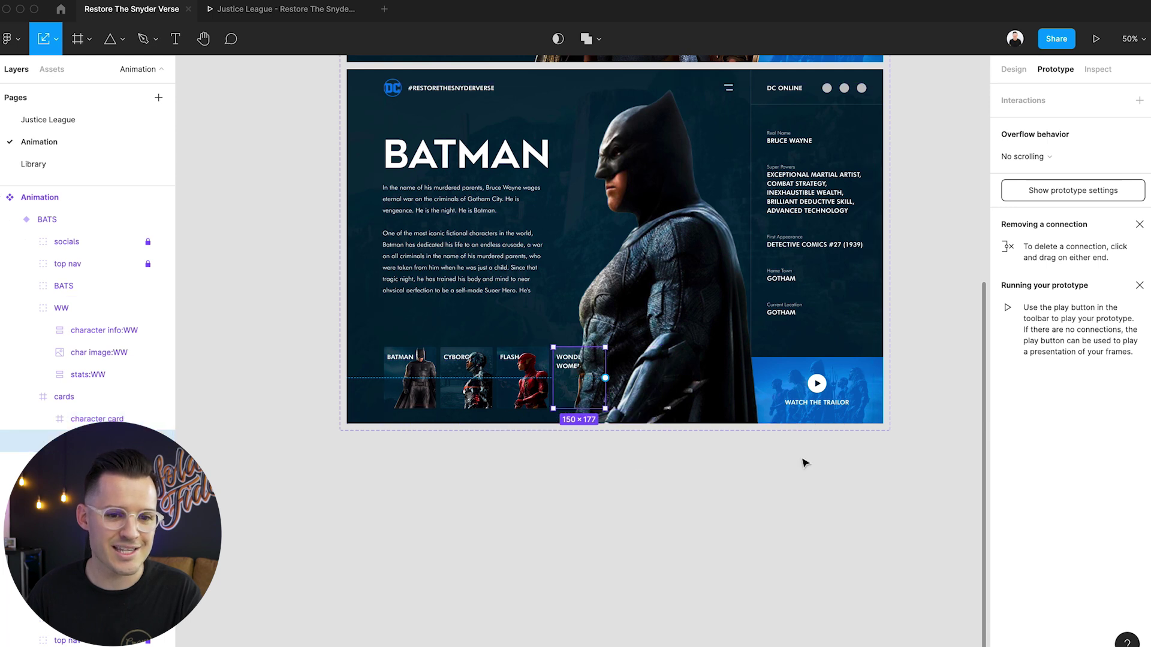
pyautogui.scroll(5, 917, 277)
pyautogui.hscroll(2, 858, 440)
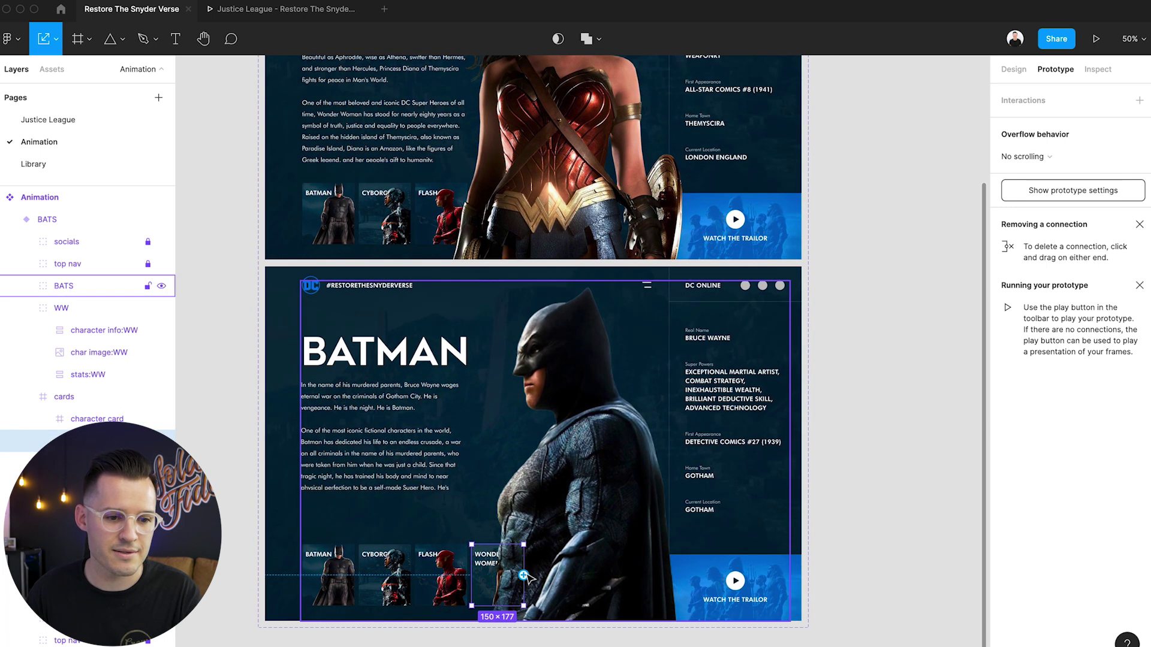
pyautogui.moveTo(524, 576); pyautogui.dragTo(650, 160)
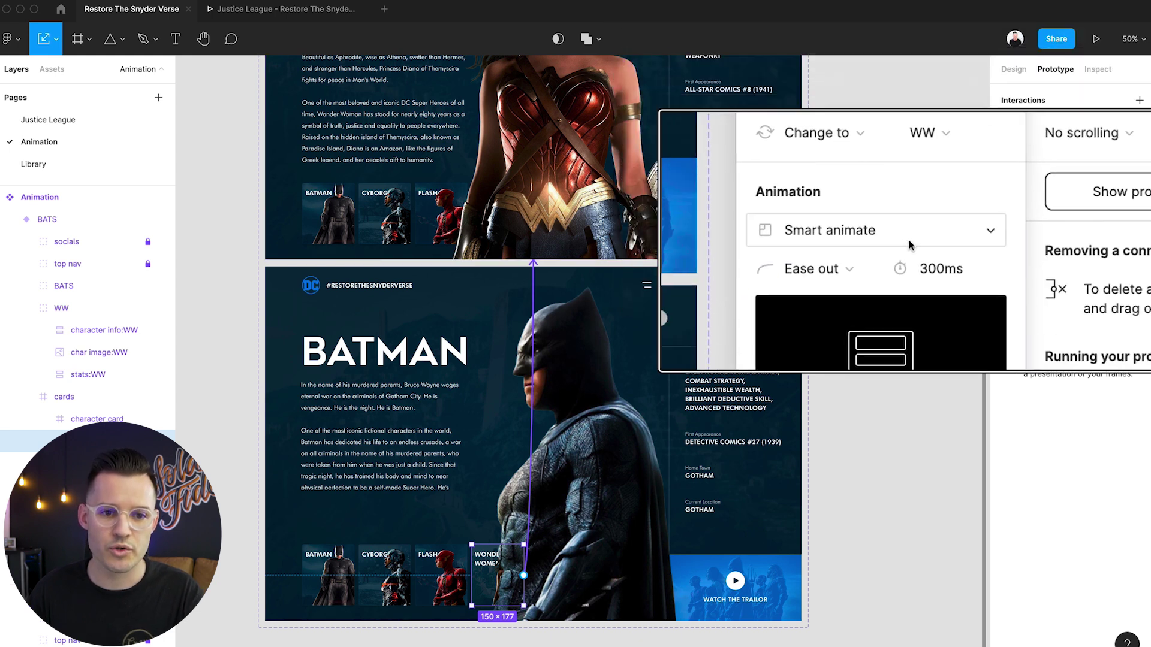
pyautogui.click(867, 78)
pyautogui.scroll(5, 869, 180)
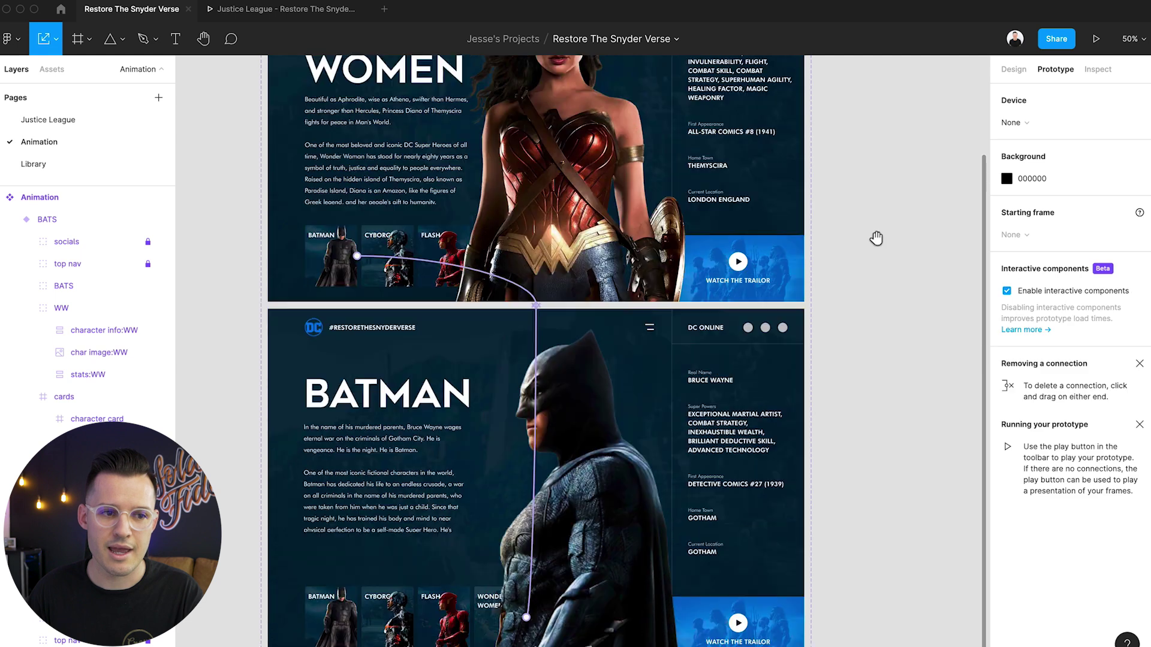
pyautogui.click(308, 127)
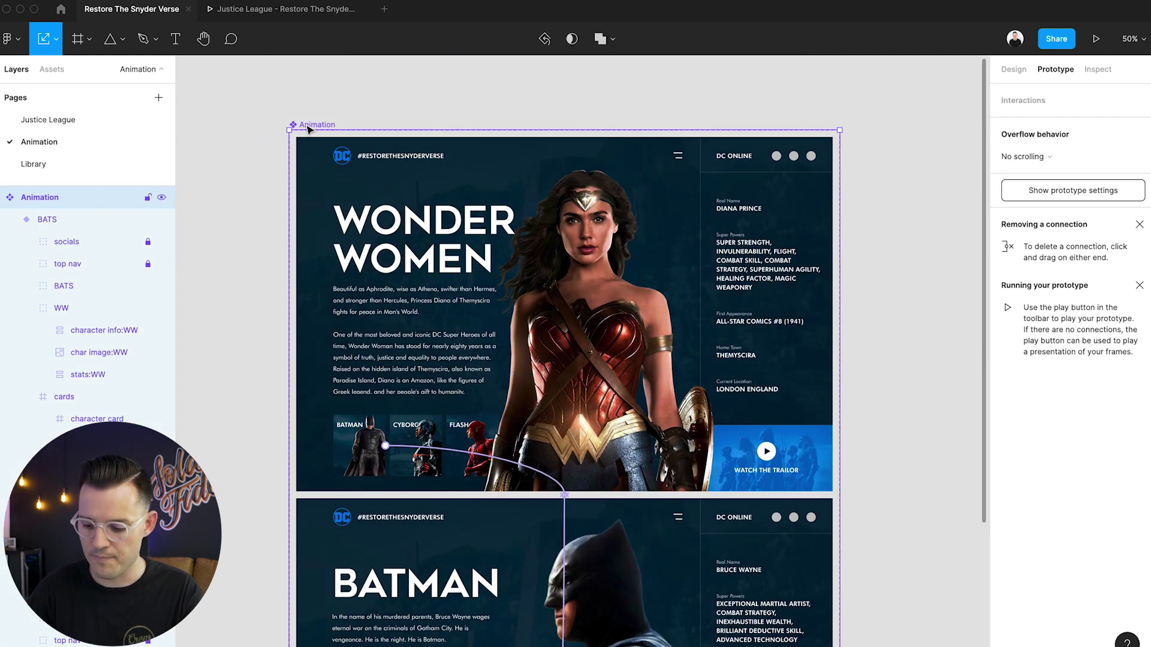
# Zoom out and show the Animation components group in the Assets panel as thumbnails
pyautogui.hotkey('shift', '2')
pyautogui.click(52, 69)
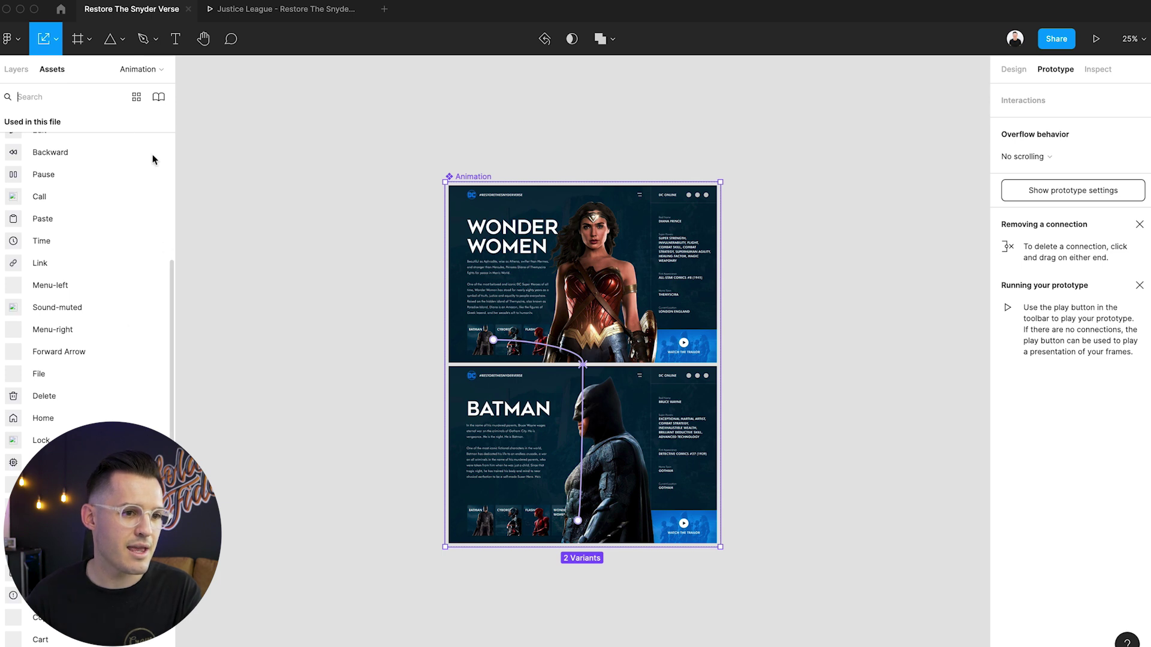
pyautogui.click(158, 97)
pyautogui.click(401, 103)
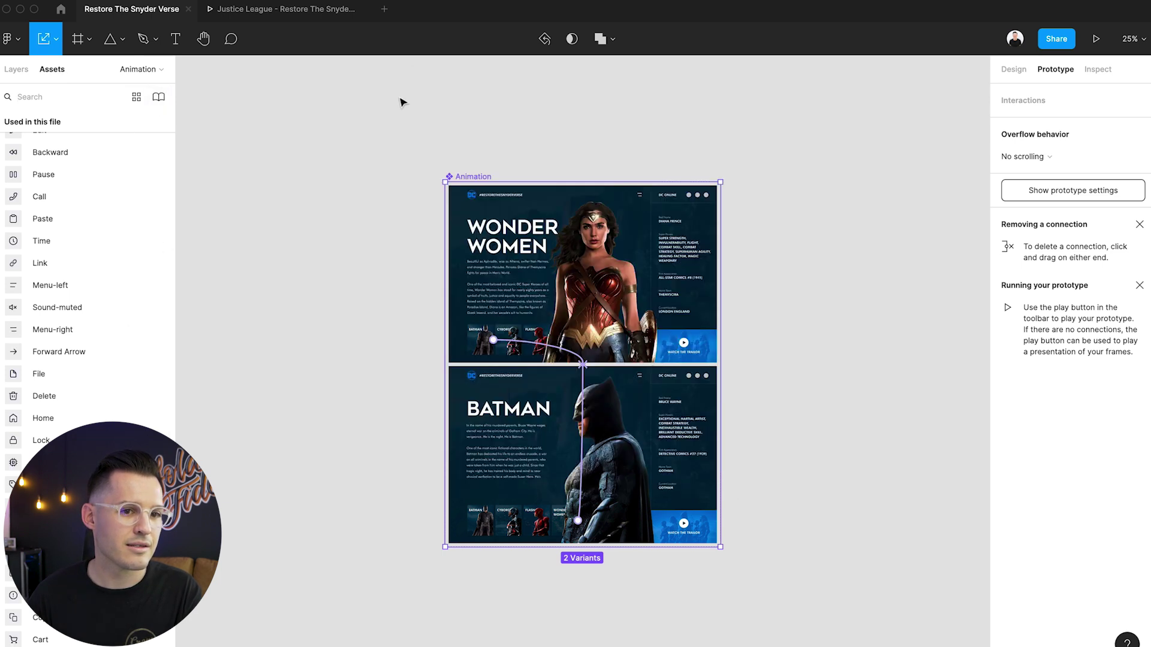
pyautogui.click(136, 97)
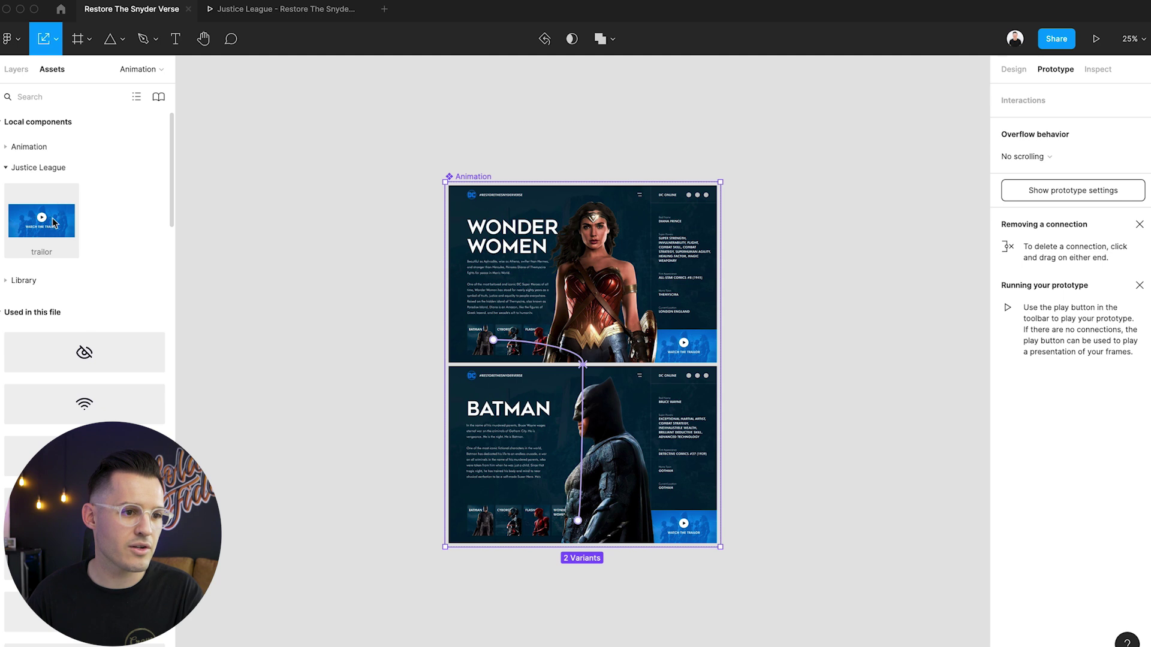
pyautogui.click(6, 167)
pyautogui.click(2, 221)
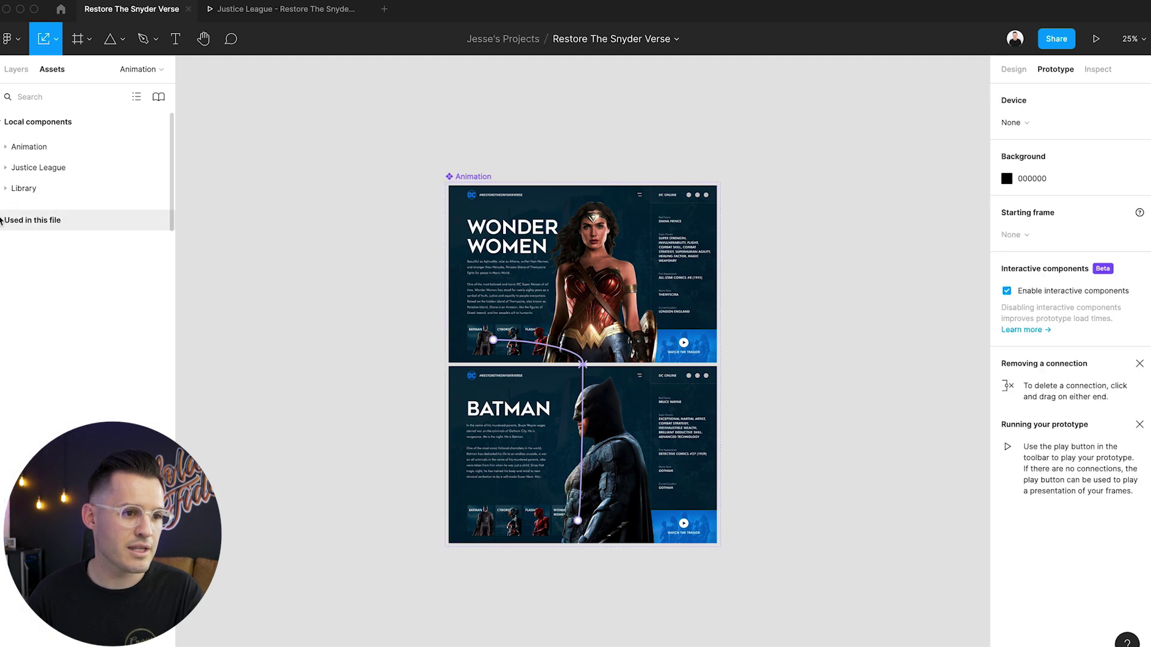
pyautogui.click(7, 147)
# Place an Animation component instance beside the frames and present the prototype
pyautogui.moveTo(51, 204); pyautogui.dragTo(839, 240)
pyautogui.hscroll(5, 839, 240)
pyautogui.moveTo(528, 240); pyautogui.dragTo(605, 273)
pyautogui.press('super+alt+Return')
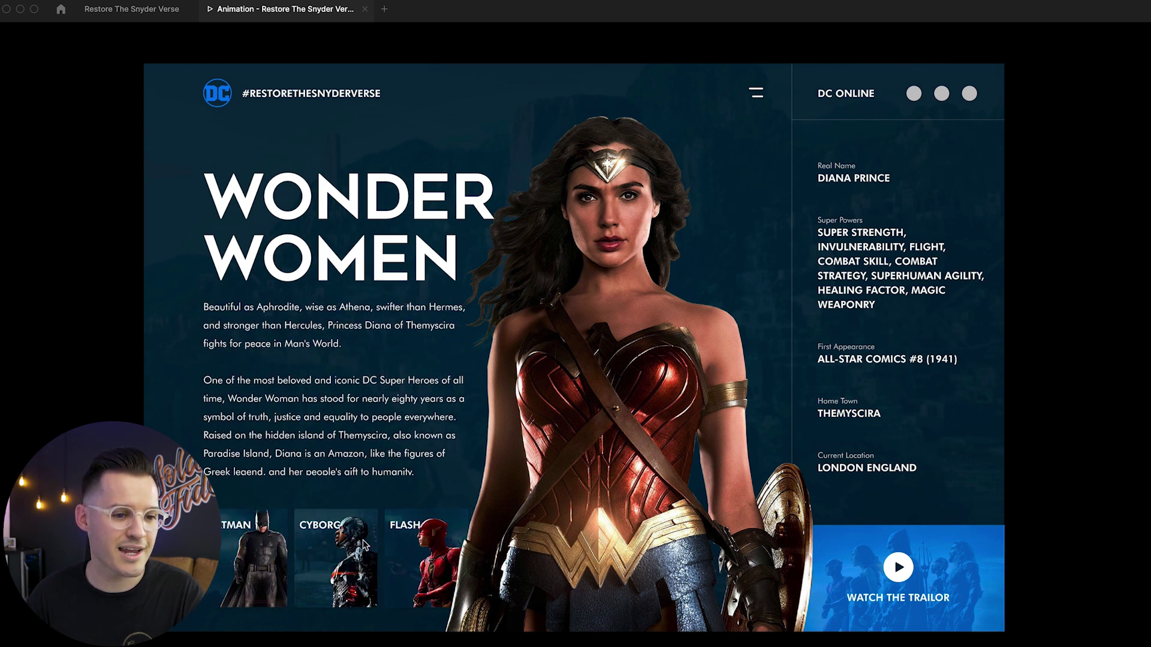
# Test the prototype by switching Batman, Wonder Woman, then Batman again via the cards
pyautogui.click(243, 544)
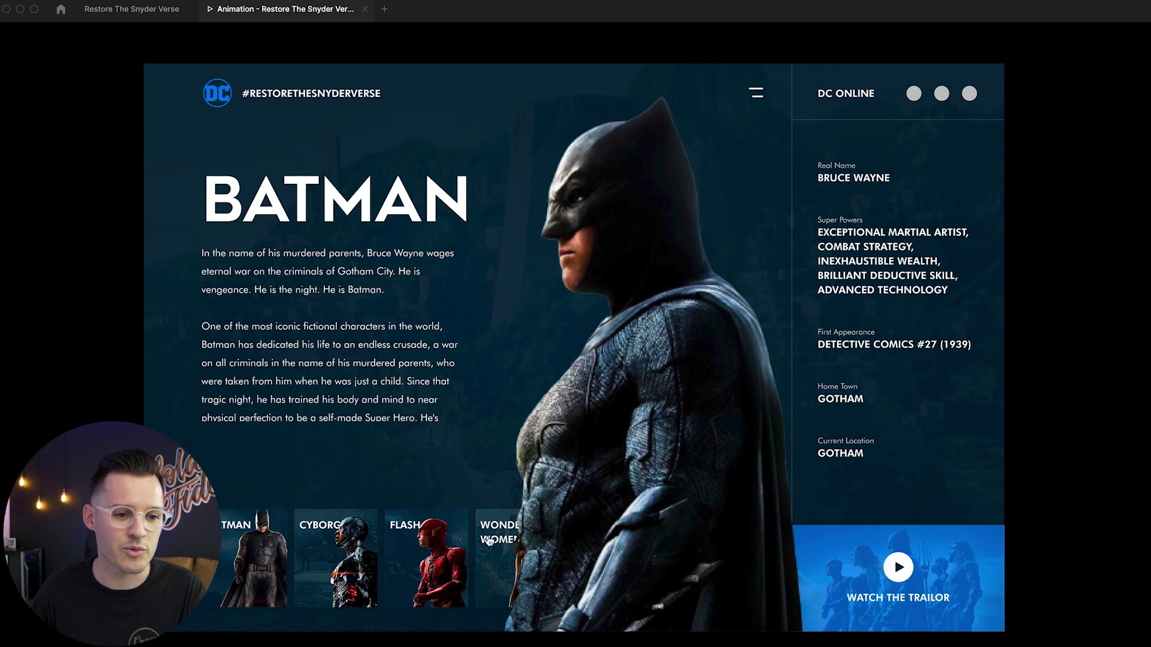
pyautogui.click(489, 542)
pyautogui.click(244, 548)
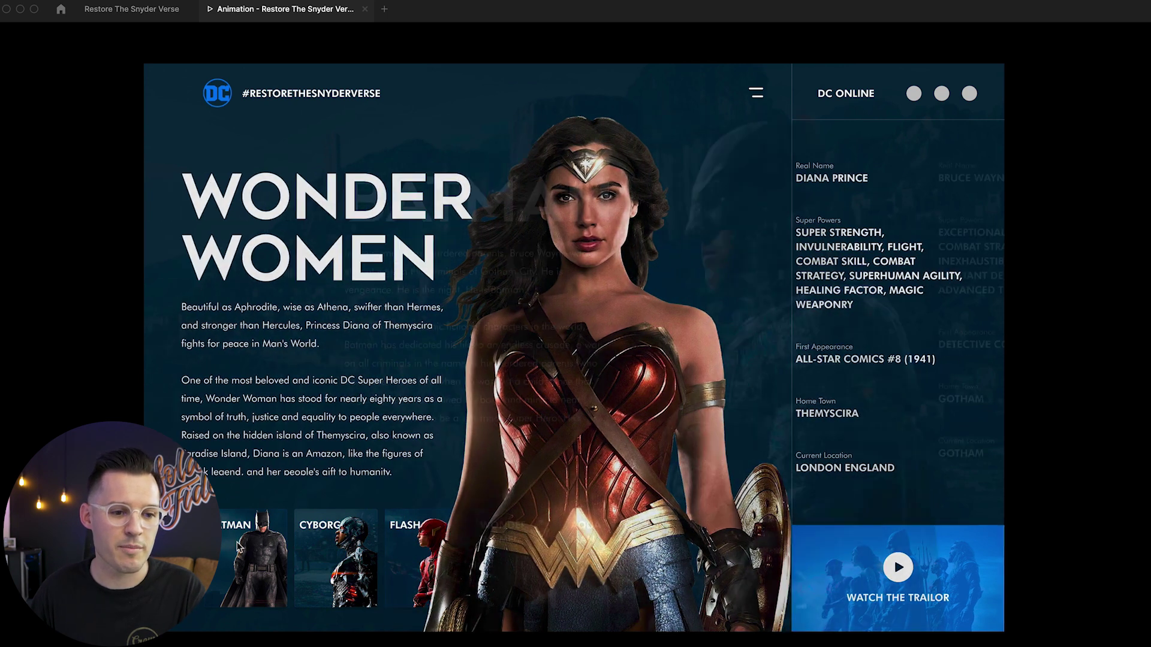